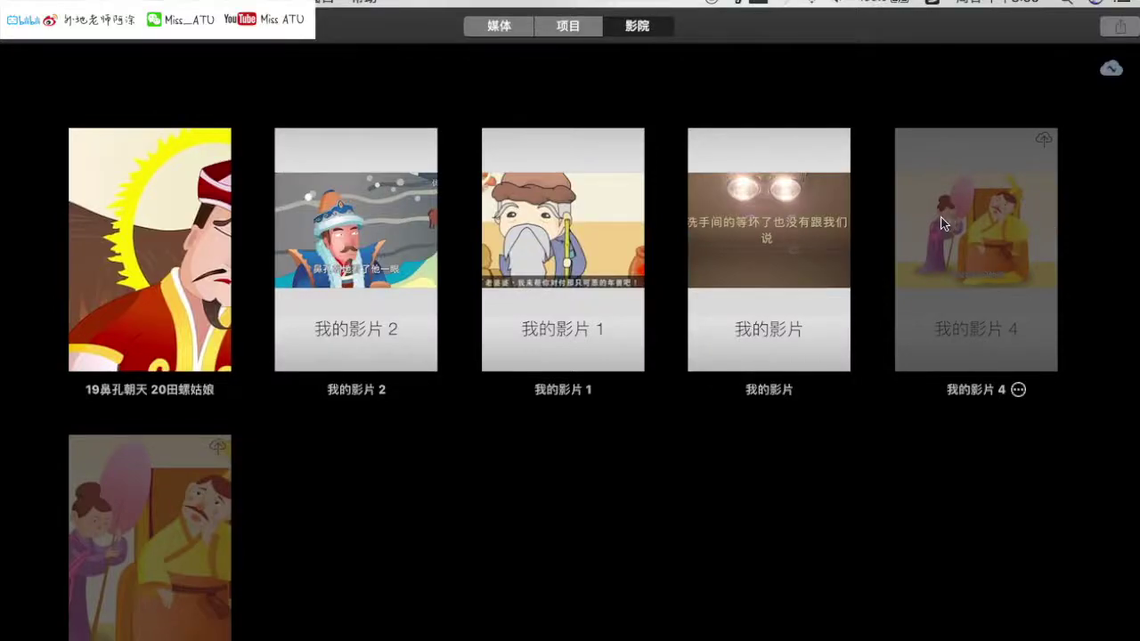
Create a new movie project from the projects overview.
left_click(571, 27)
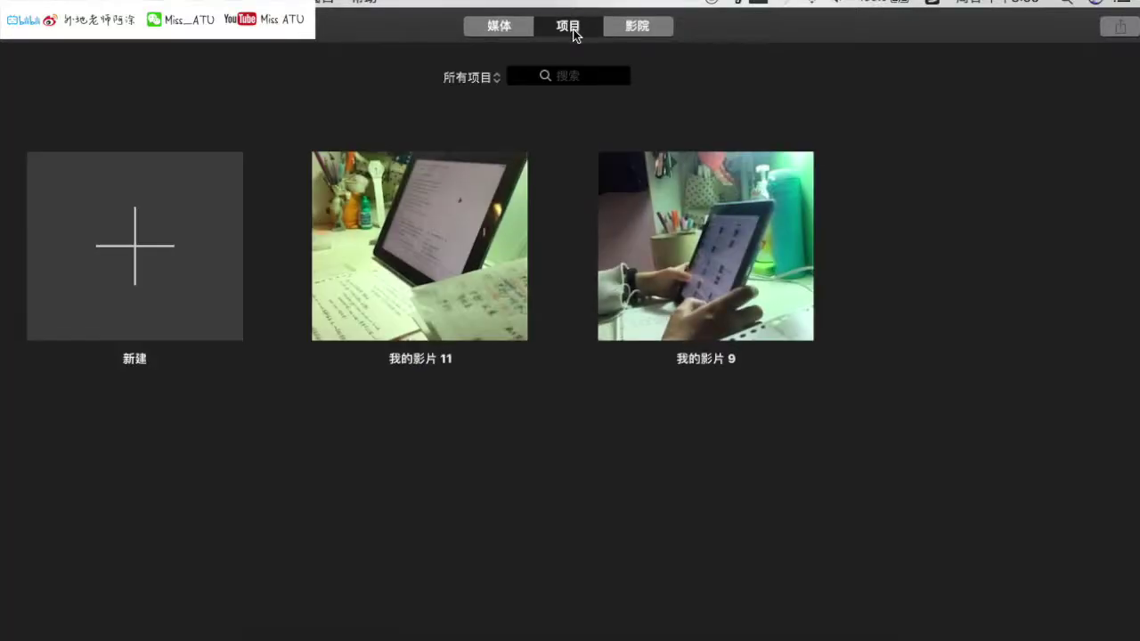
left_click(132, 242)
left_click(74, 350)
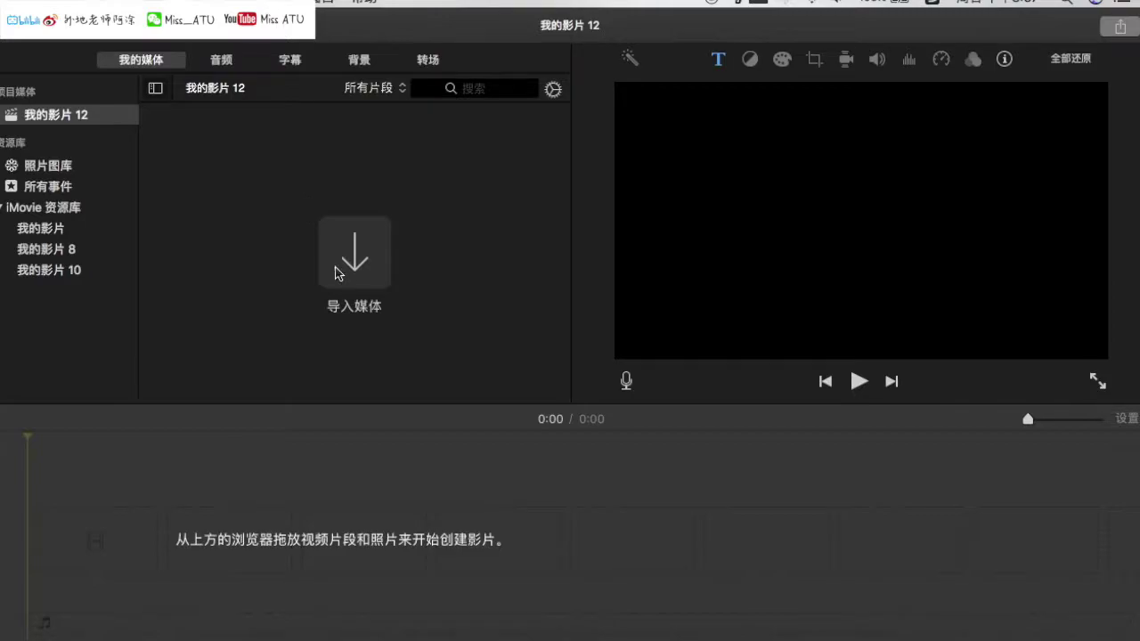
Examine the clips stored in the library events 我的影片, 我的影片 8 and 我的影片 10.
left_click(57, 233)
left_click(61, 253)
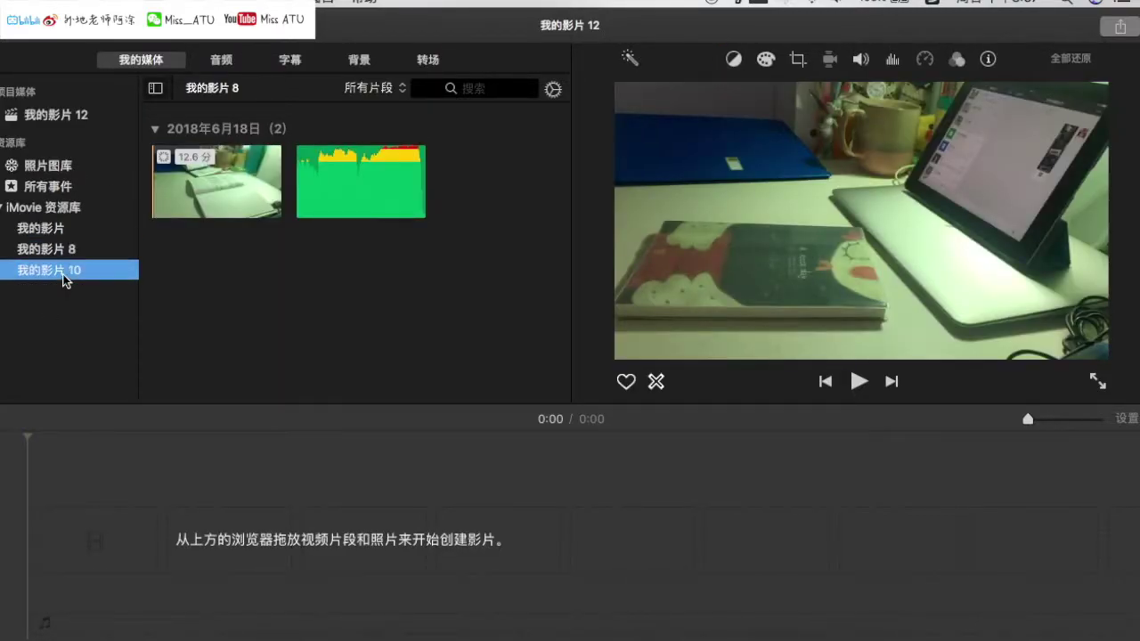
left_click(64, 274)
left_click(59, 229)
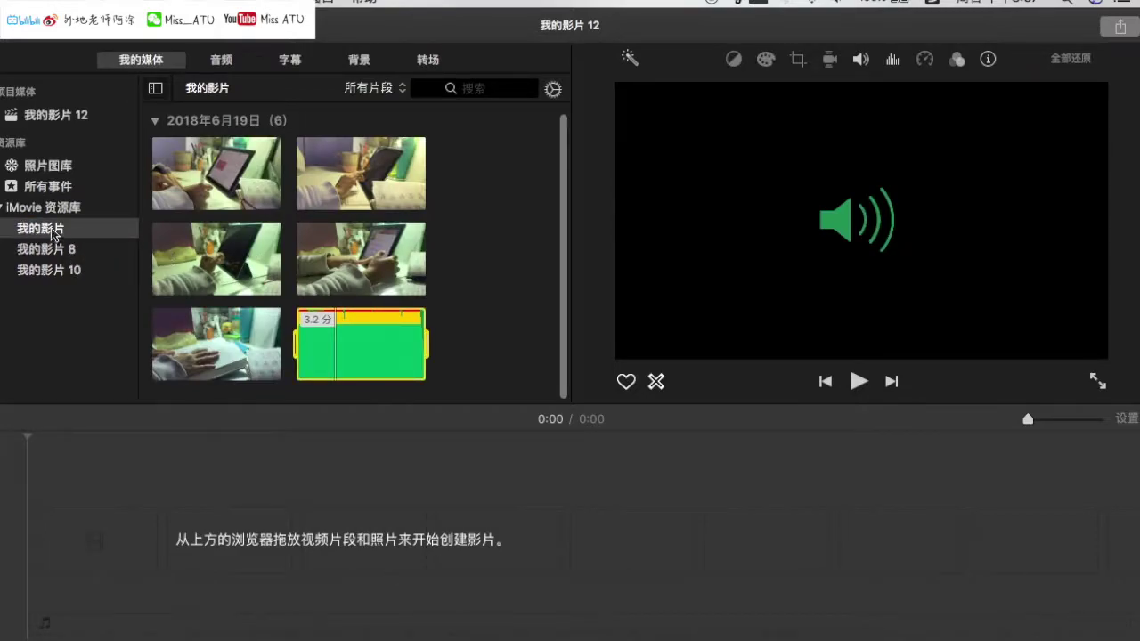
left_click(194, 554)
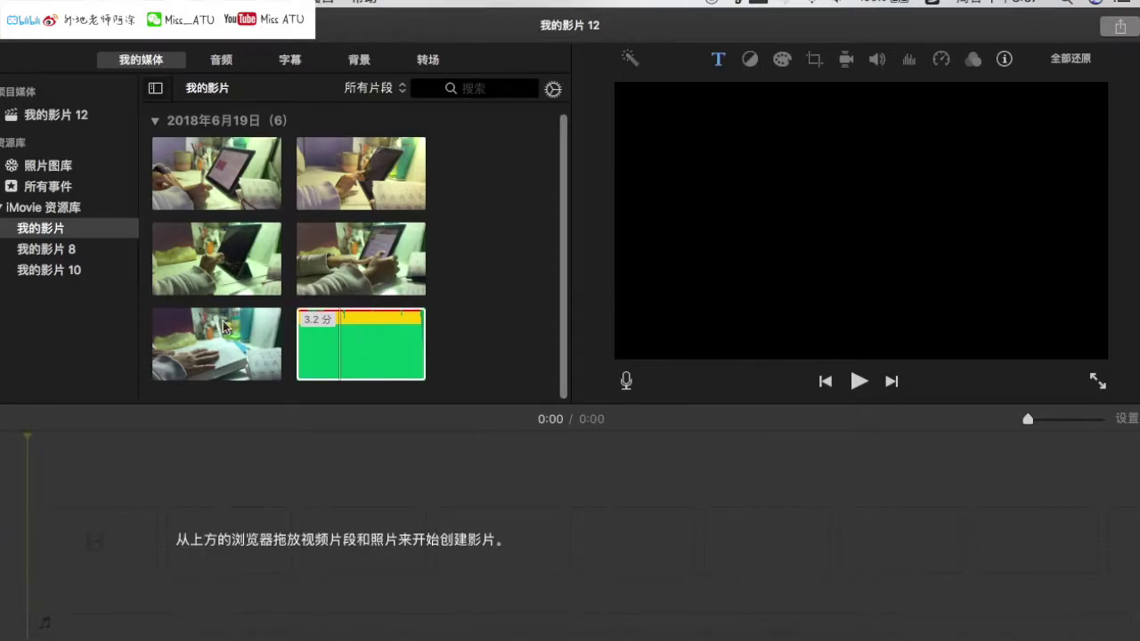
left_click(62, 254)
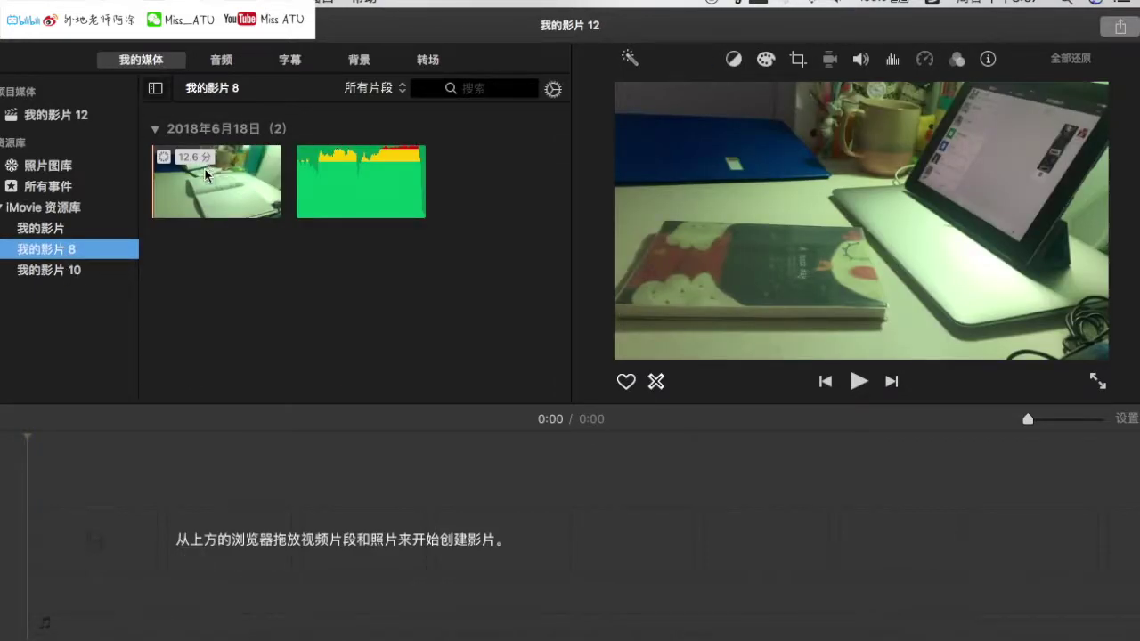
left_click(214, 176)
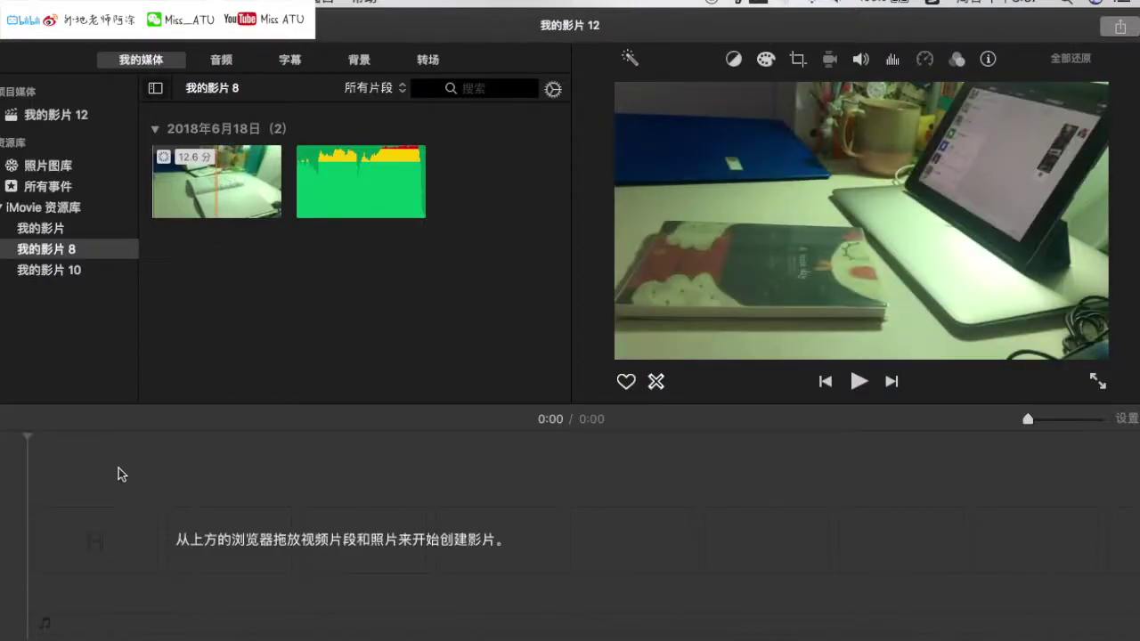
left_click(44, 228)
left_click(57, 250)
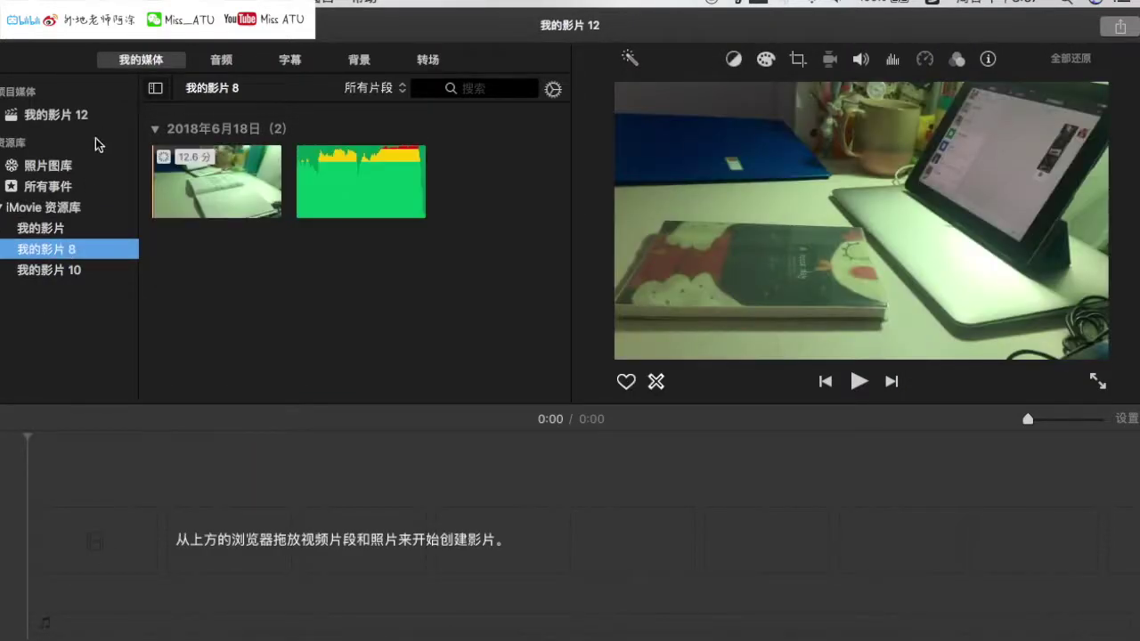
Import IMG_7760 2.MOV, IMG_7757 2.MOV and IMG_7754 2.MOV from the 20180623_SA folder into the 我的影片 12 project media.
left_click(56, 115)
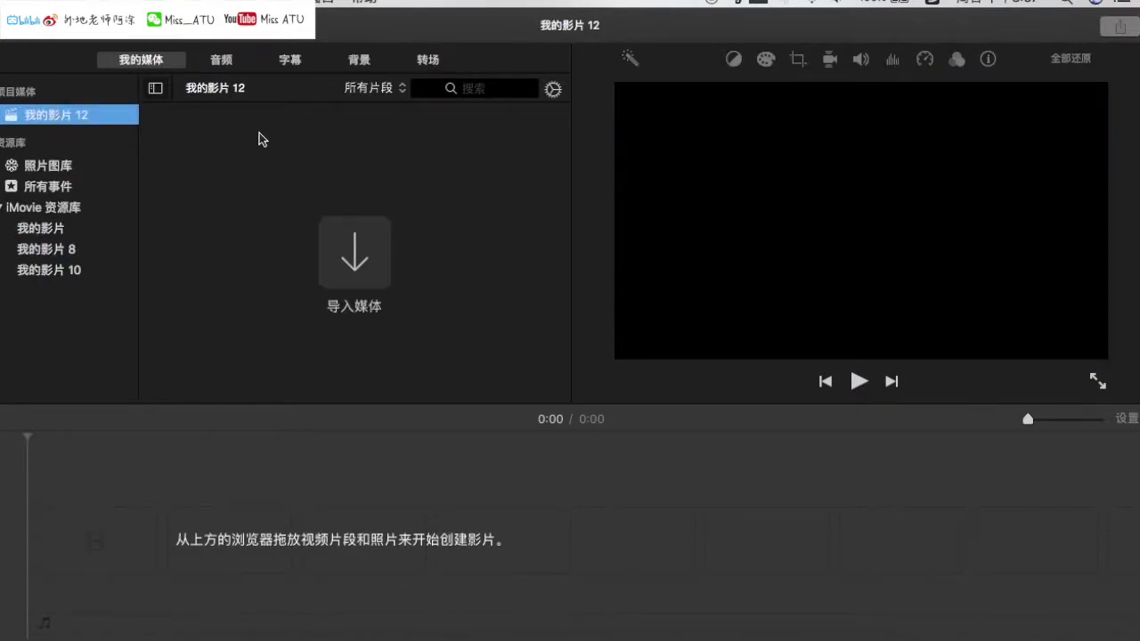
left_click(368, 266)
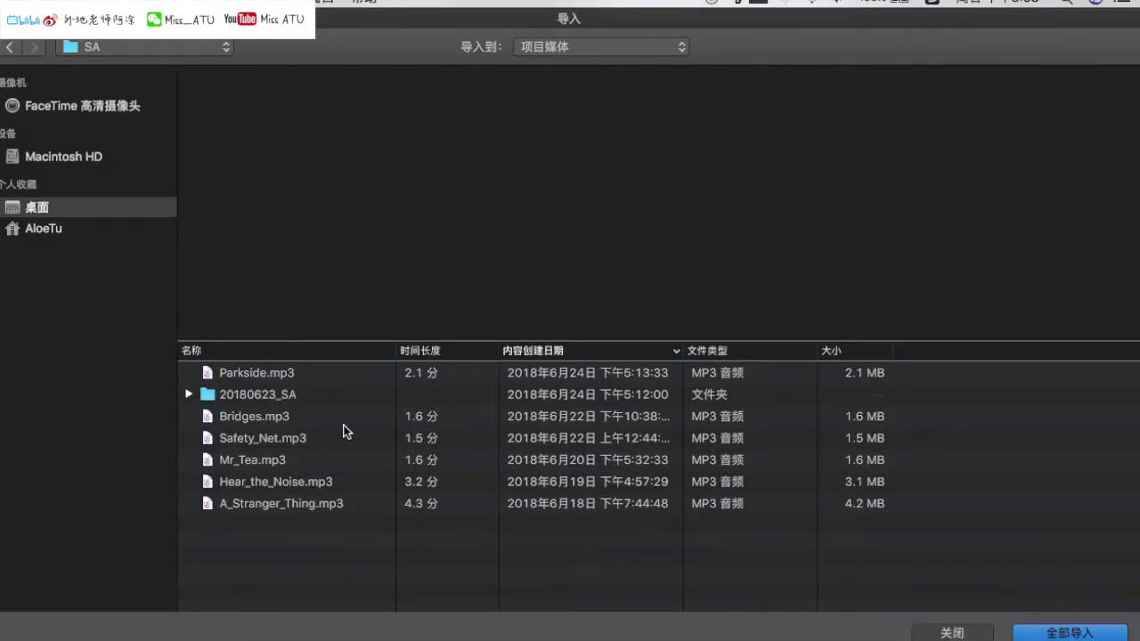
double_click(405, 395)
left_click_drag(239, 482, 244, 356)
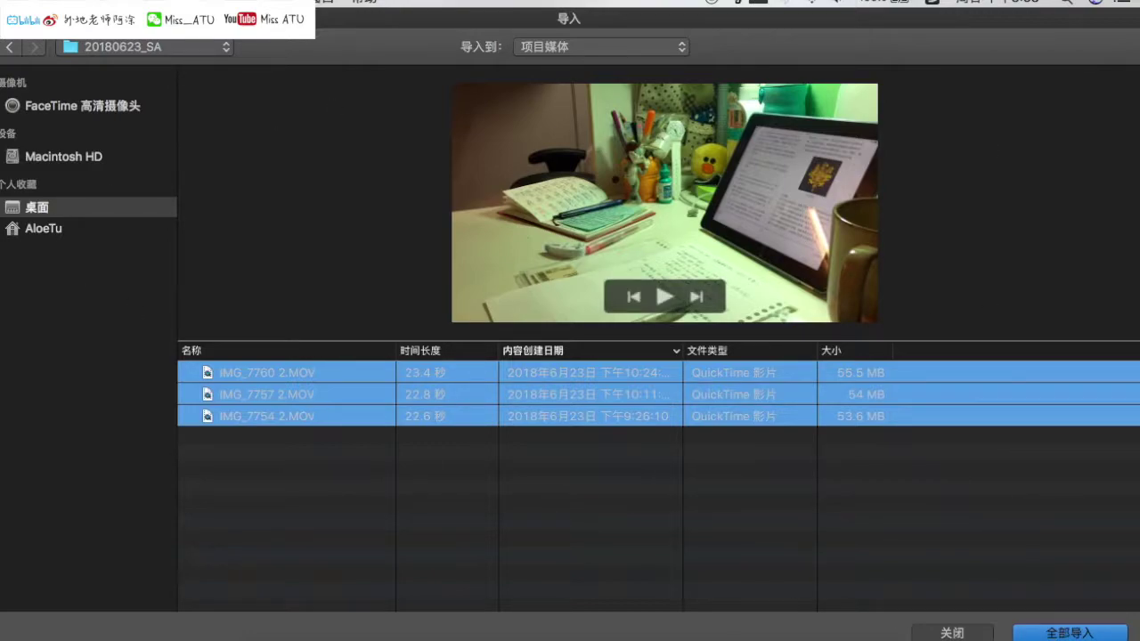
key("Return")
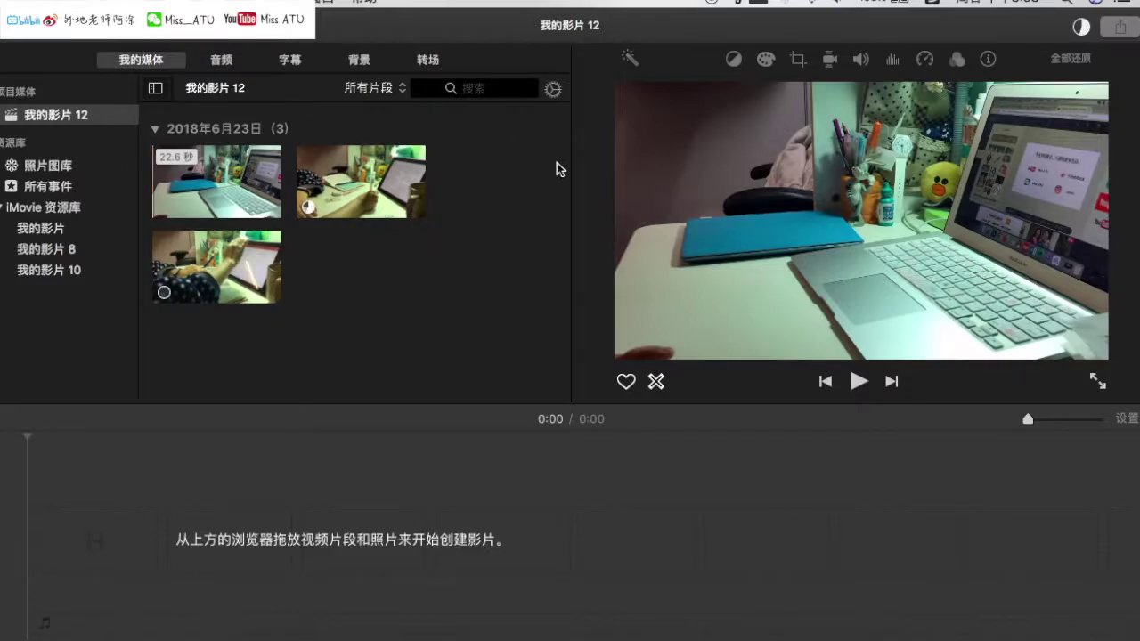
Import the music file Parkside.mp3 from the SA folder into the project media.
left_click(212, 36)
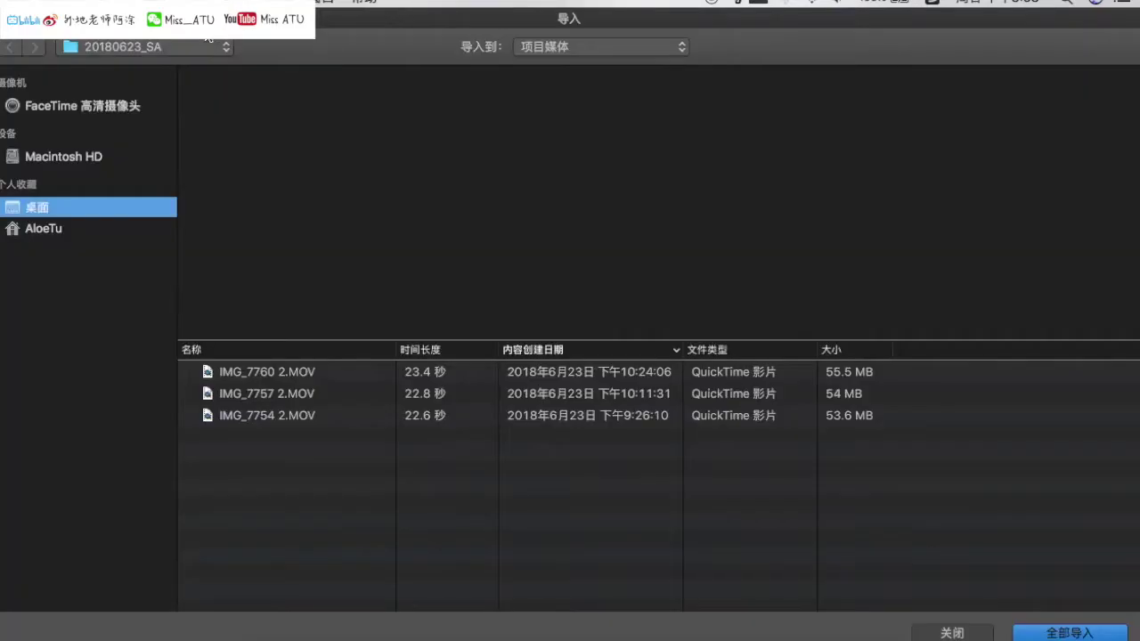
key("Escape")
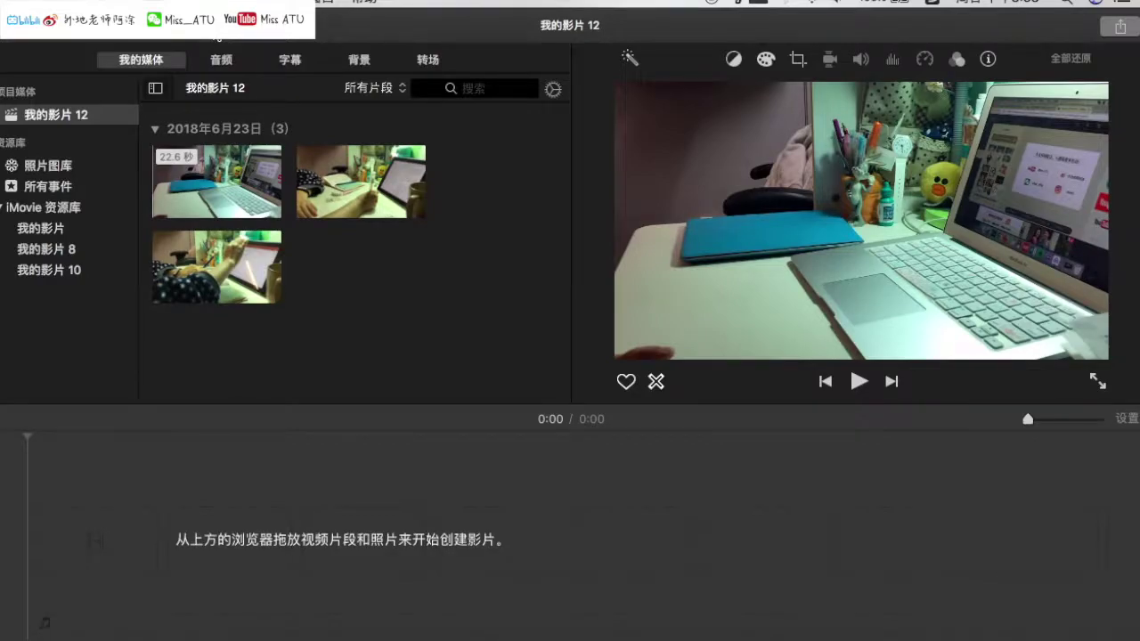
left_click(217, 37)
left_click(147, 49)
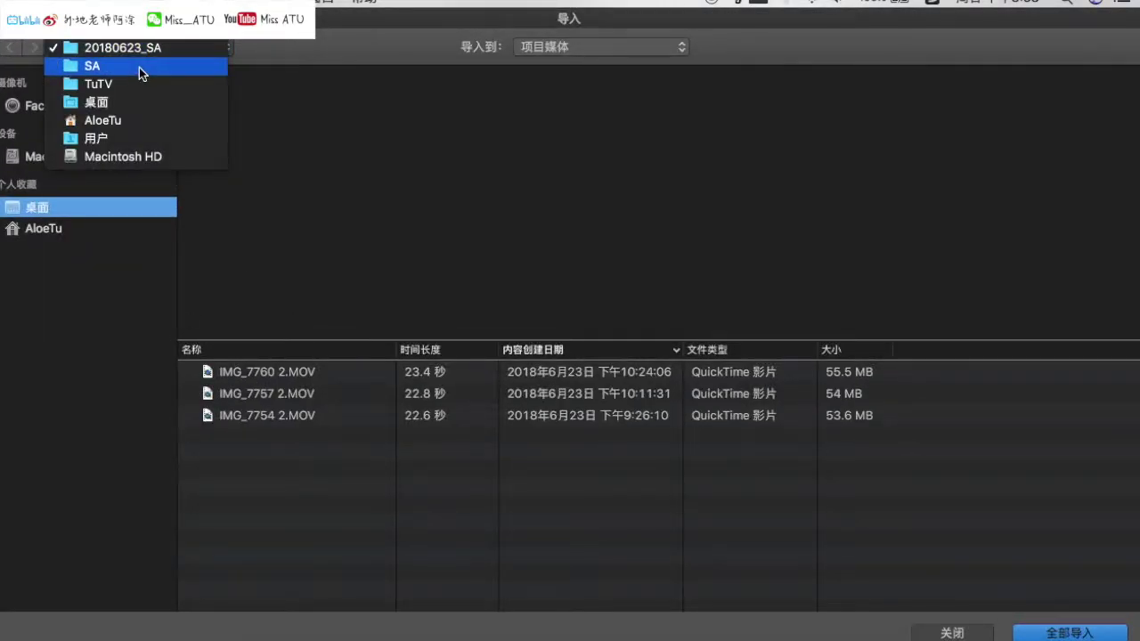
left_click(139, 67)
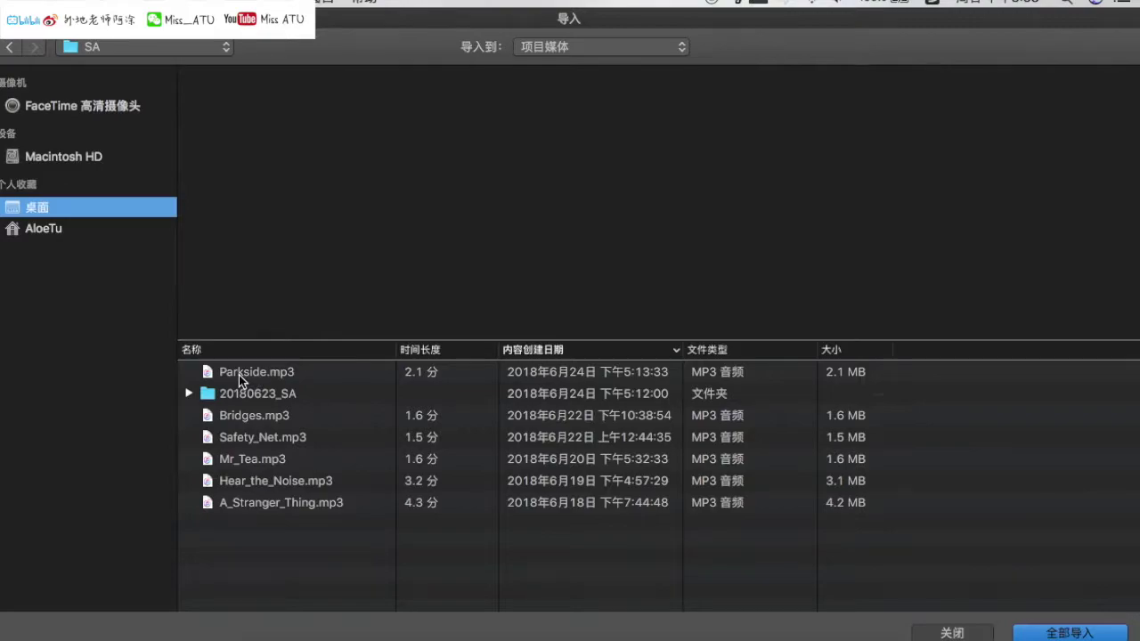
double_click(277, 372)
left_click_drag(563, 174, 559, 183)
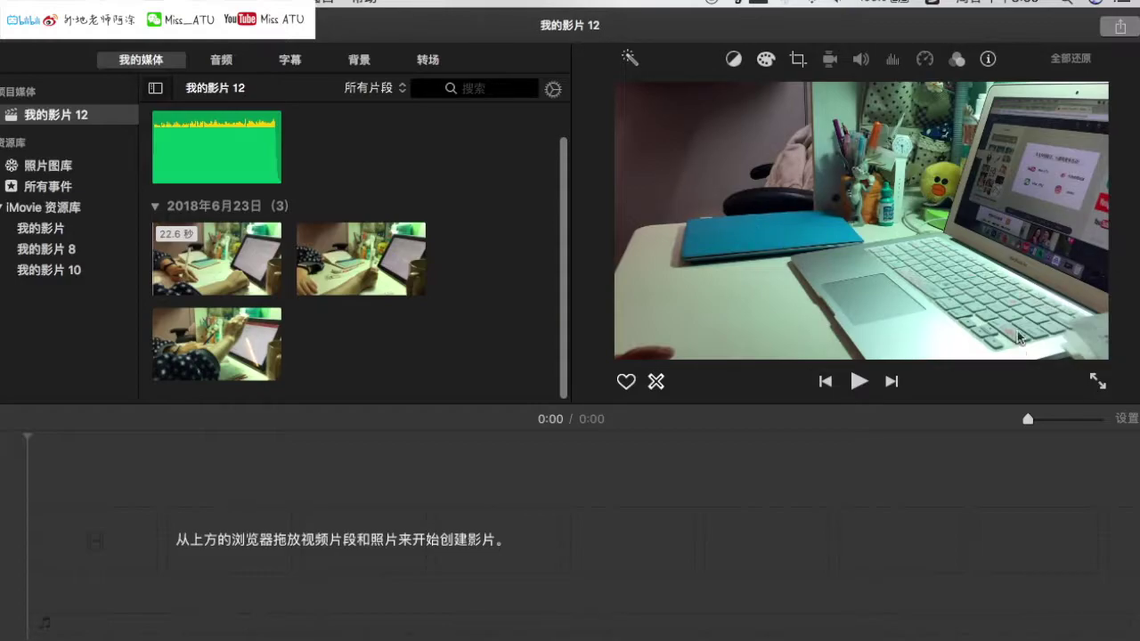
Play and pause the first imported clip in the preview, and check the full-screen viewer.
left_click(858, 383)
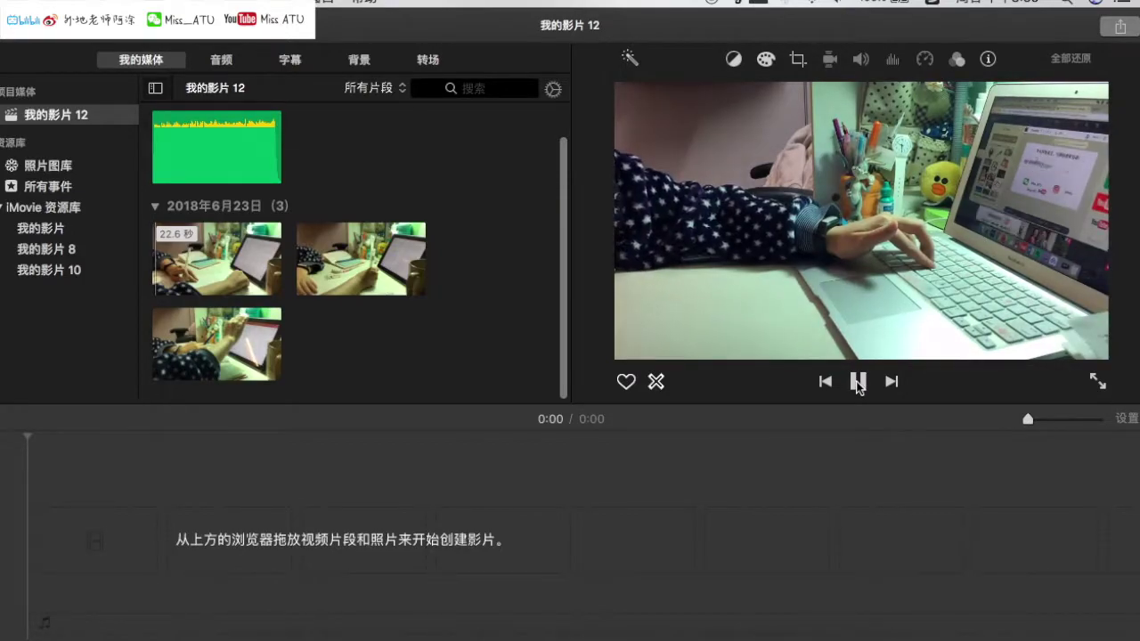
left_click(858, 383)
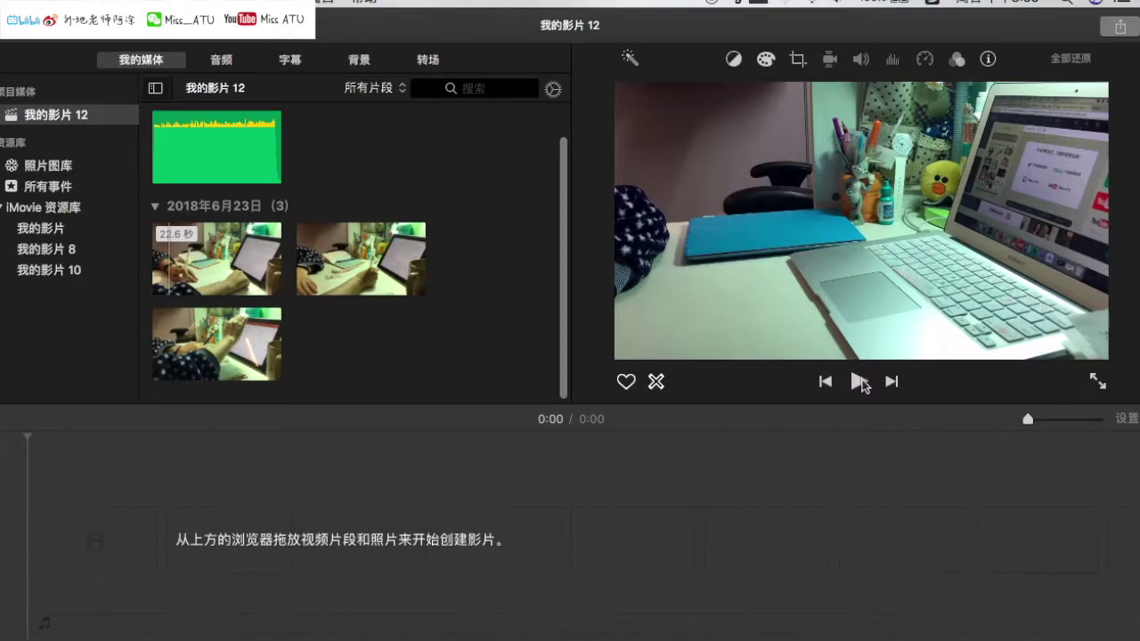
left_click(860, 383)
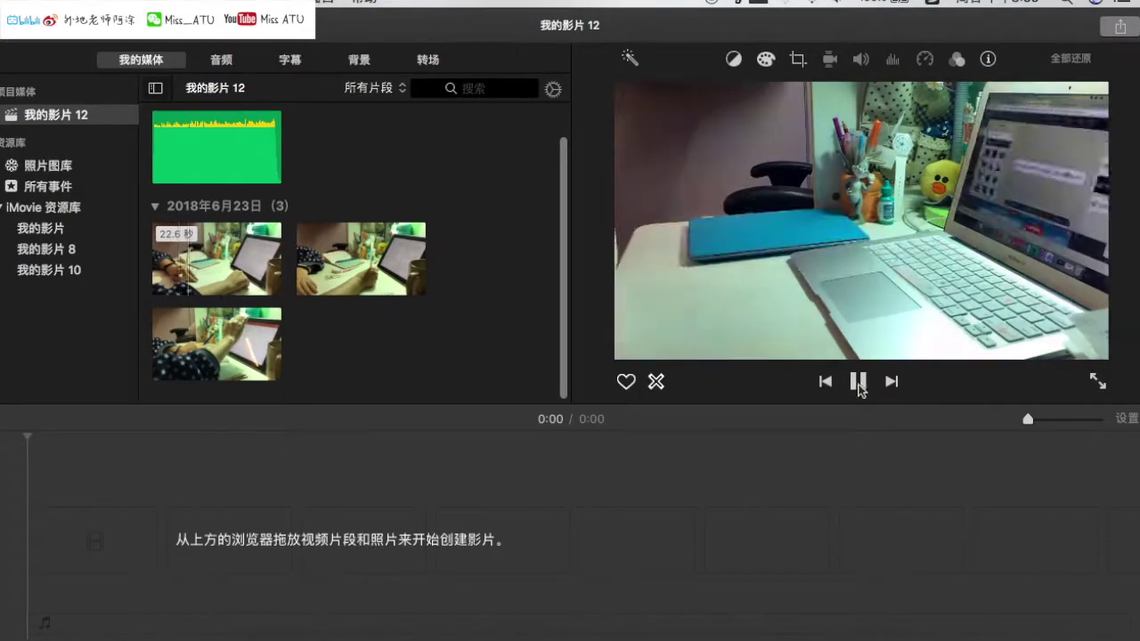
left_click(859, 382)
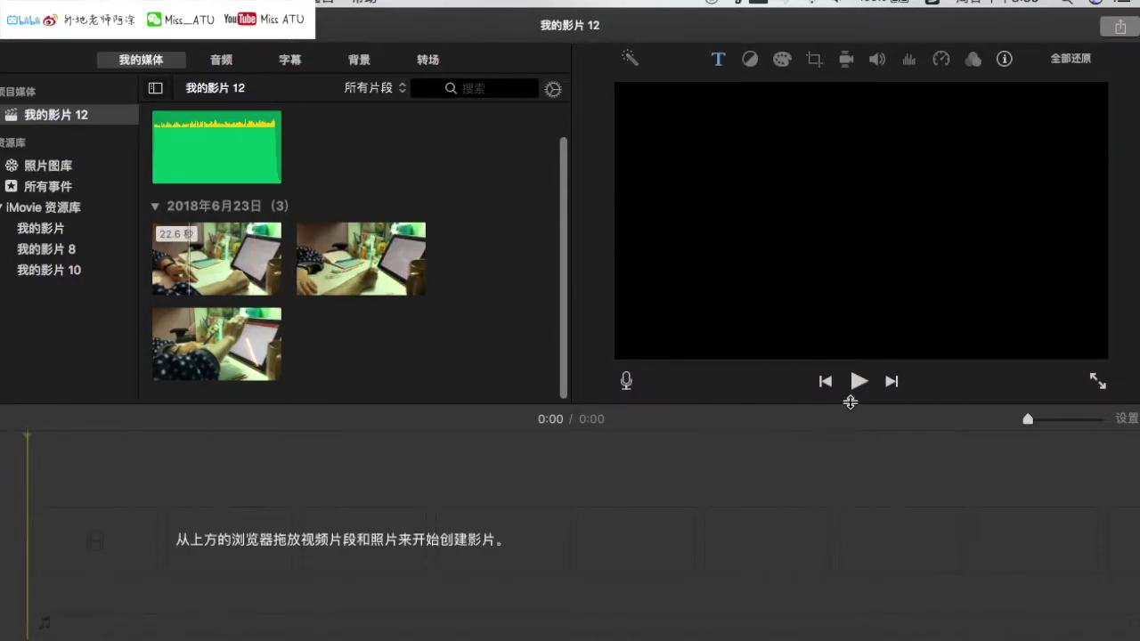
left_click(1097, 382)
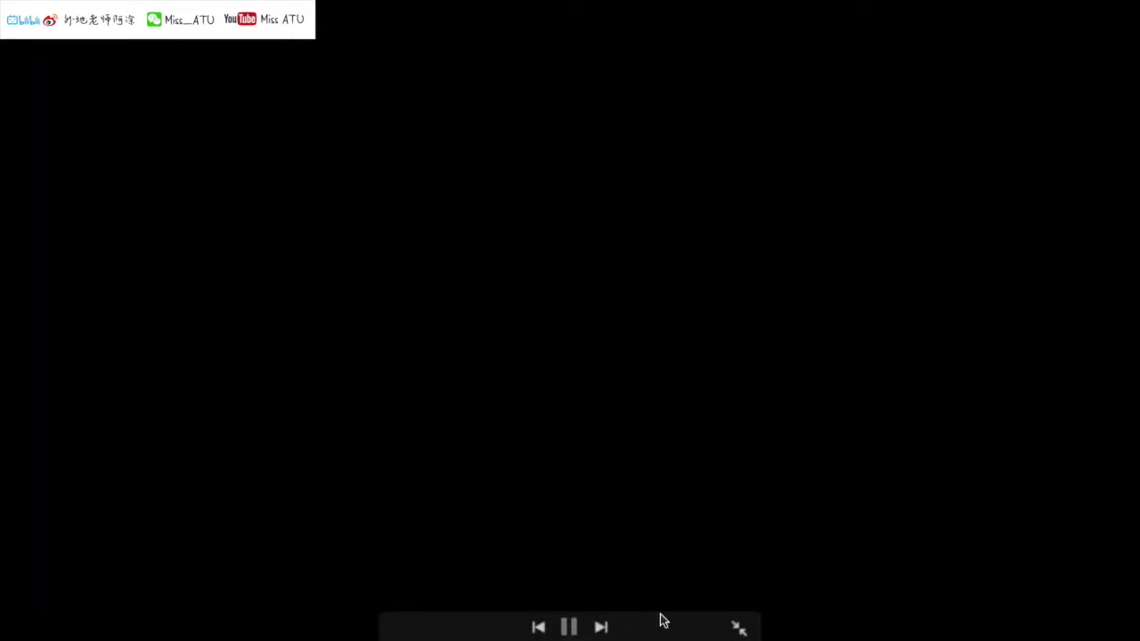
left_click(739, 629)
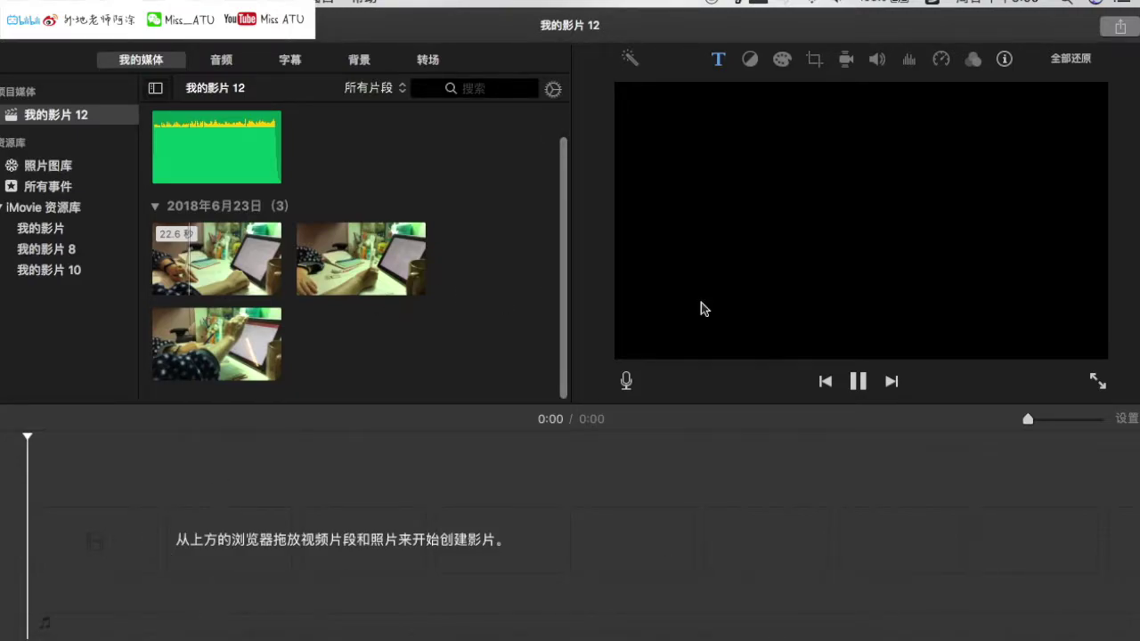
Add the whole 22.6-second desk clip to the start of the empty timeline.
left_click_drag(197, 259, 91, 506)
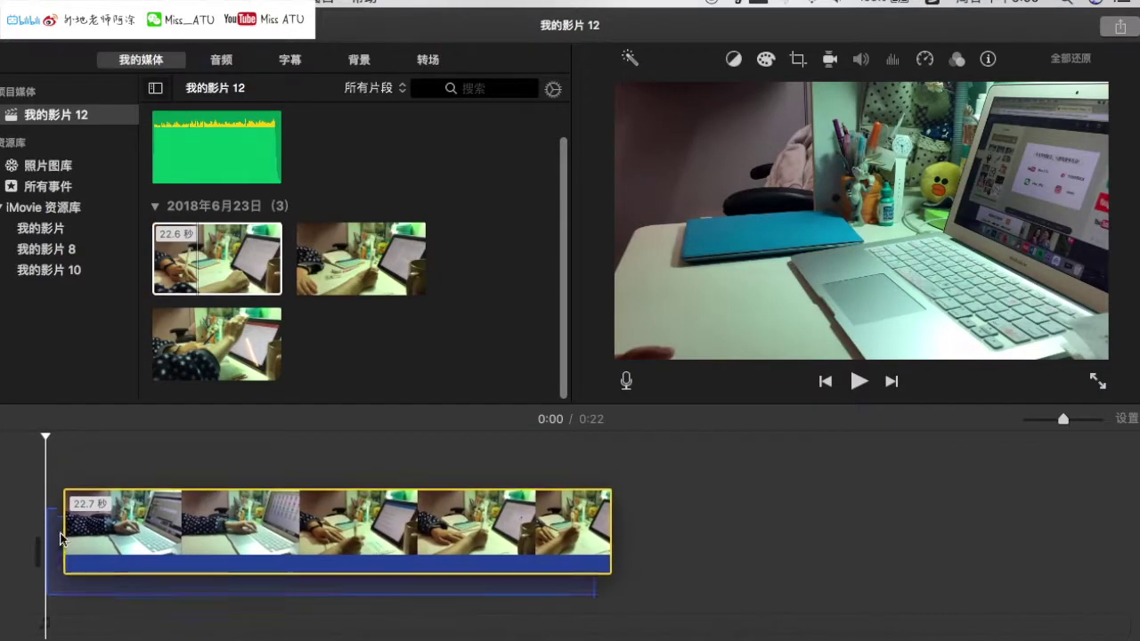
left_click(167, 292)
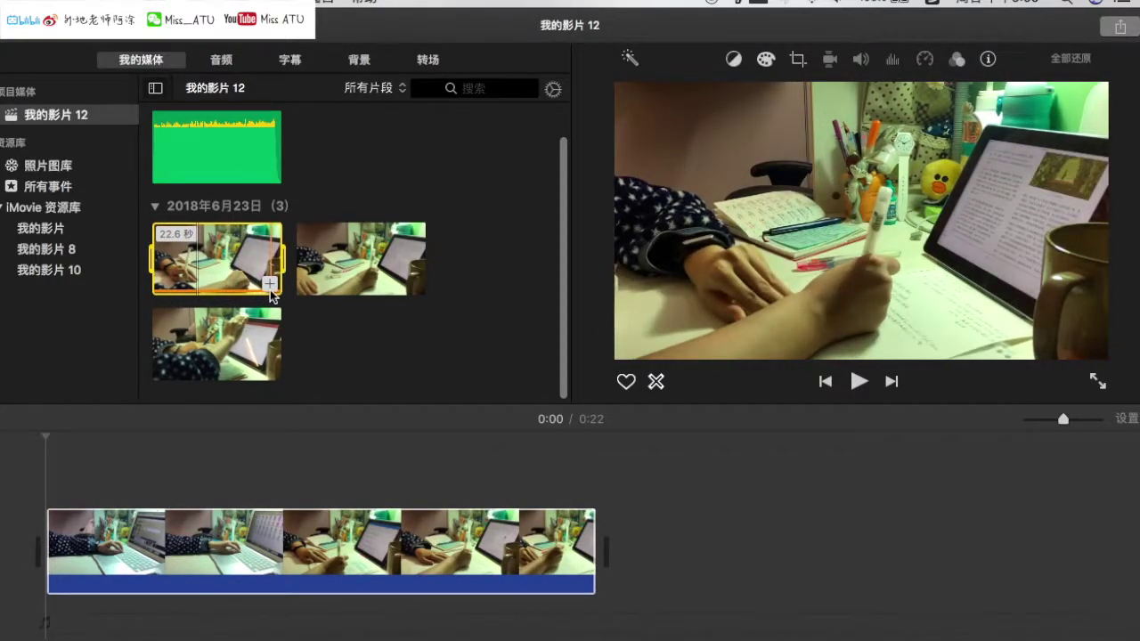
left_click(151, 534)
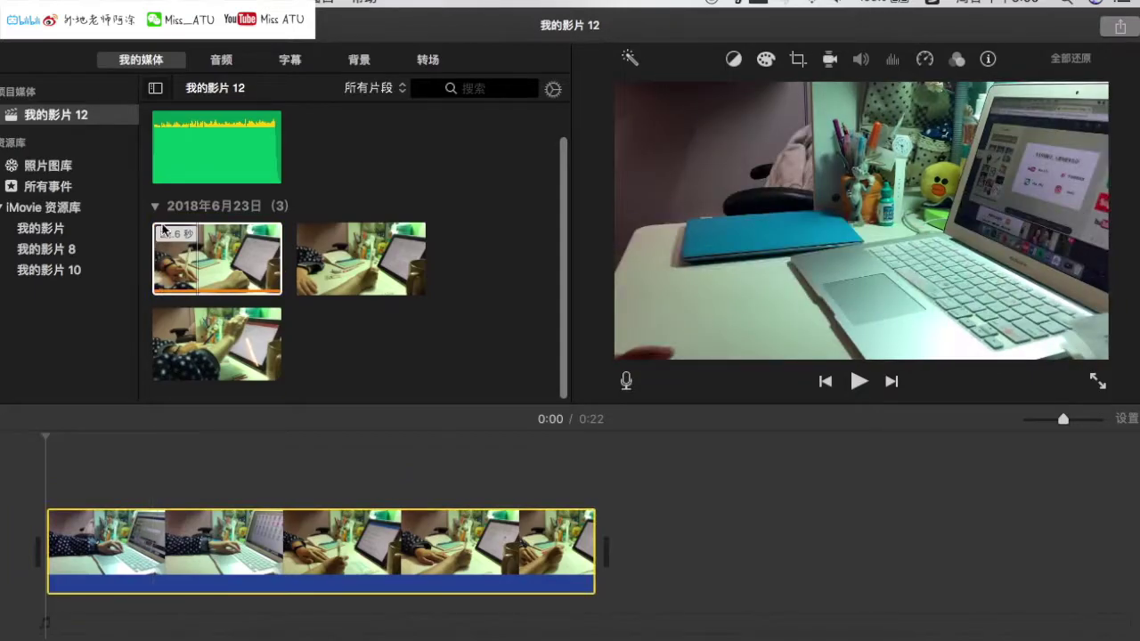
left_click(225, 254)
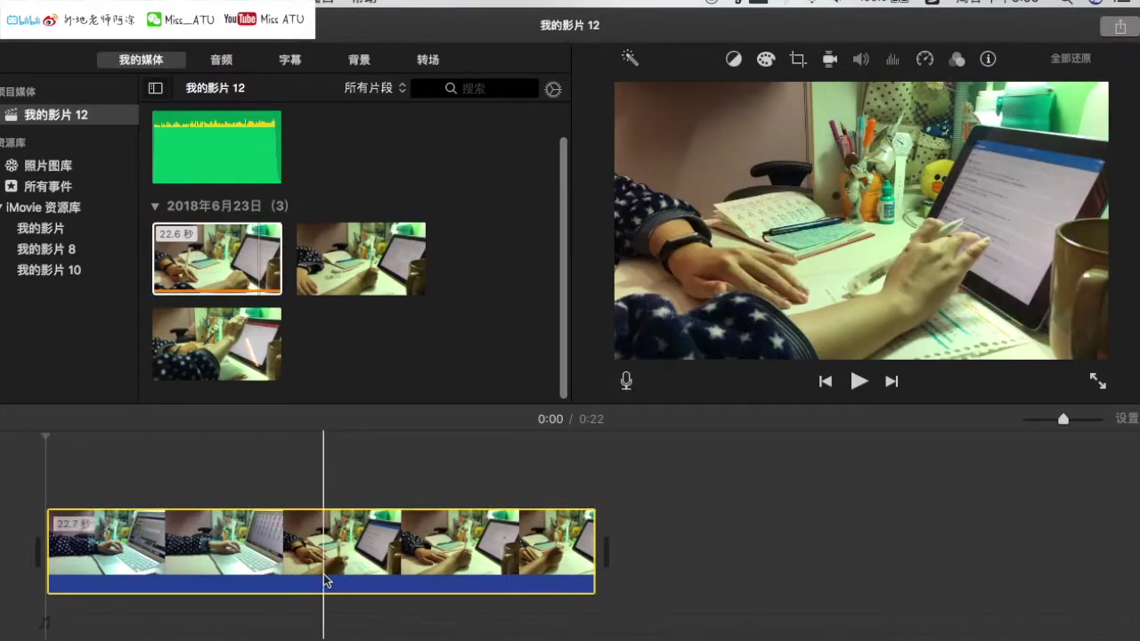
Split the timeline clip at about 0:11, delete its second part, and check the used range on the source clip.
left_click(339, 570)
key("super+b")
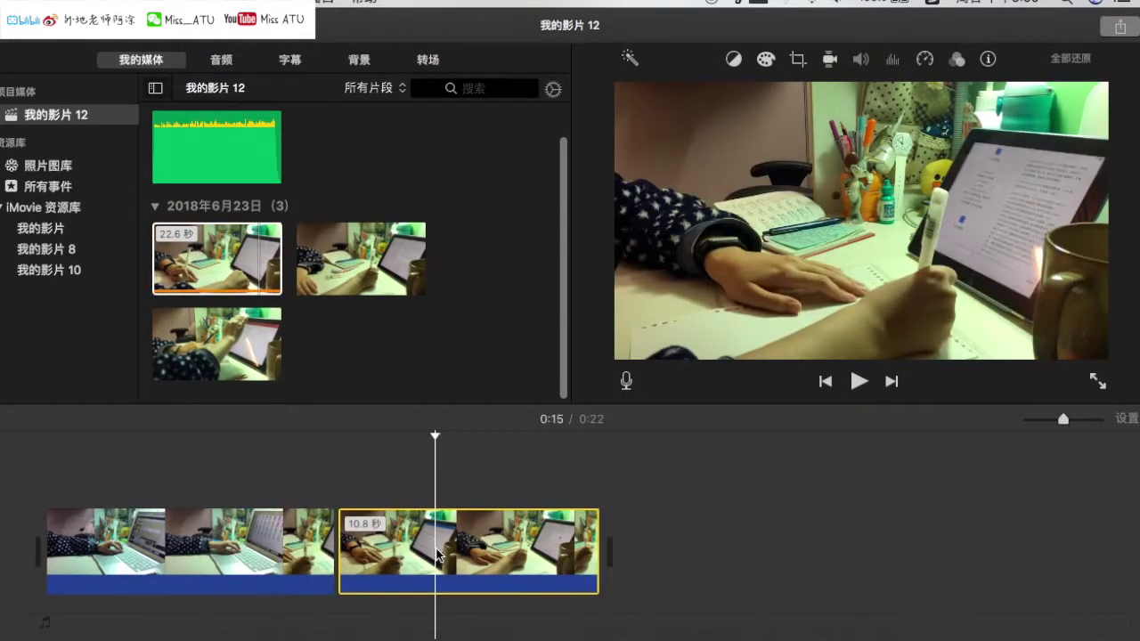
key("Delete")
left_click(220, 294)
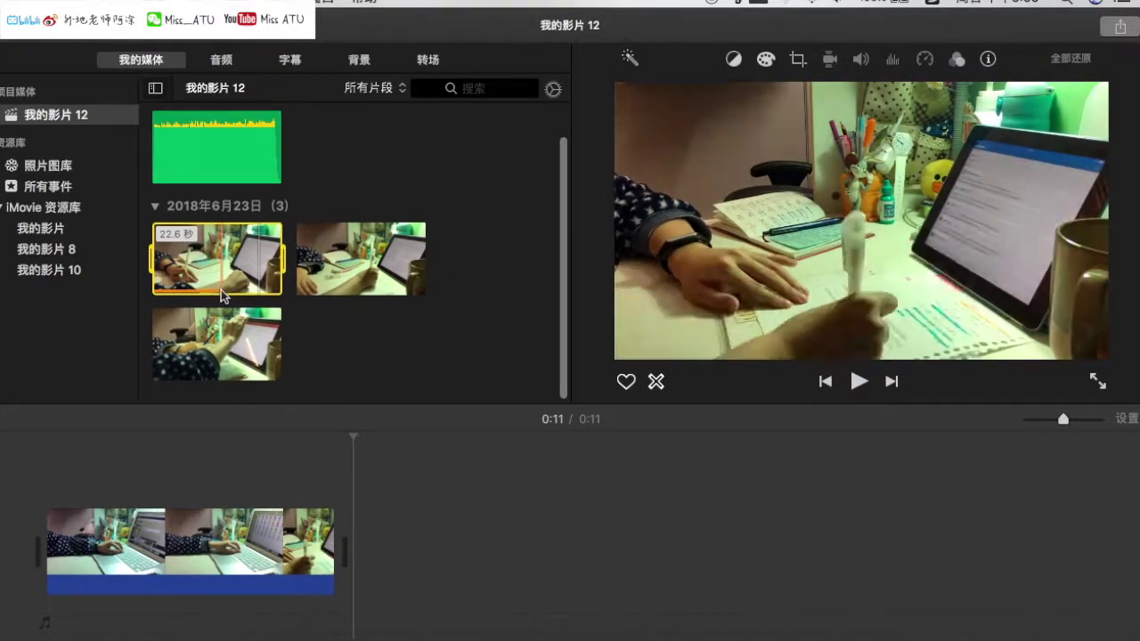
left_click_drag(270, 296, 418, 592)
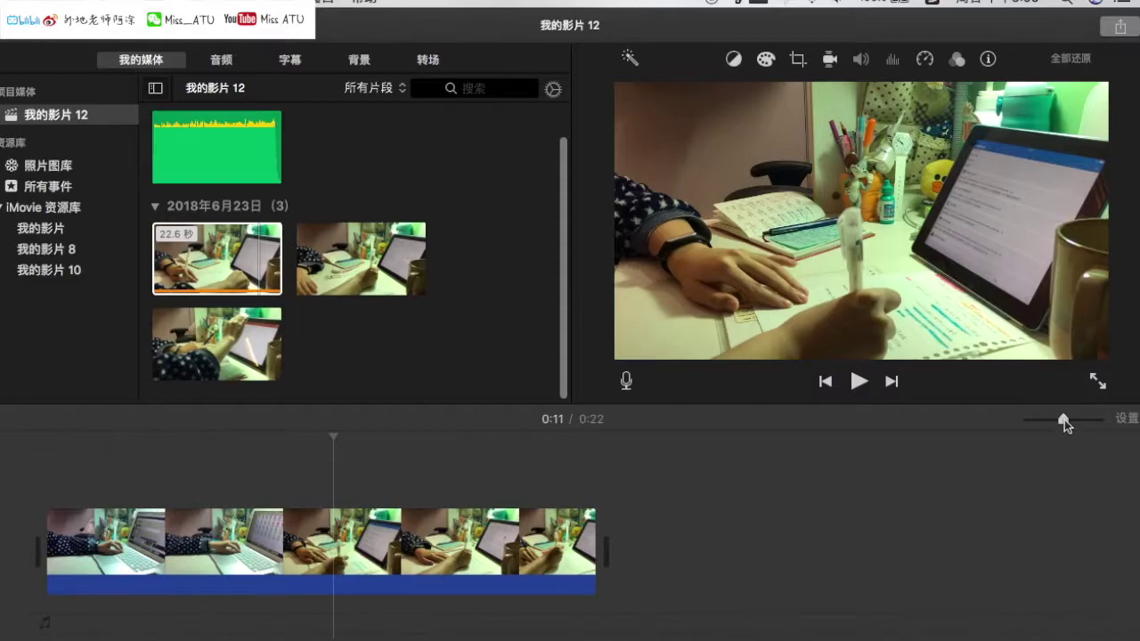
Split the timeline clip about 1 second after its start.
left_click_drag(1064, 420, 1028, 421)
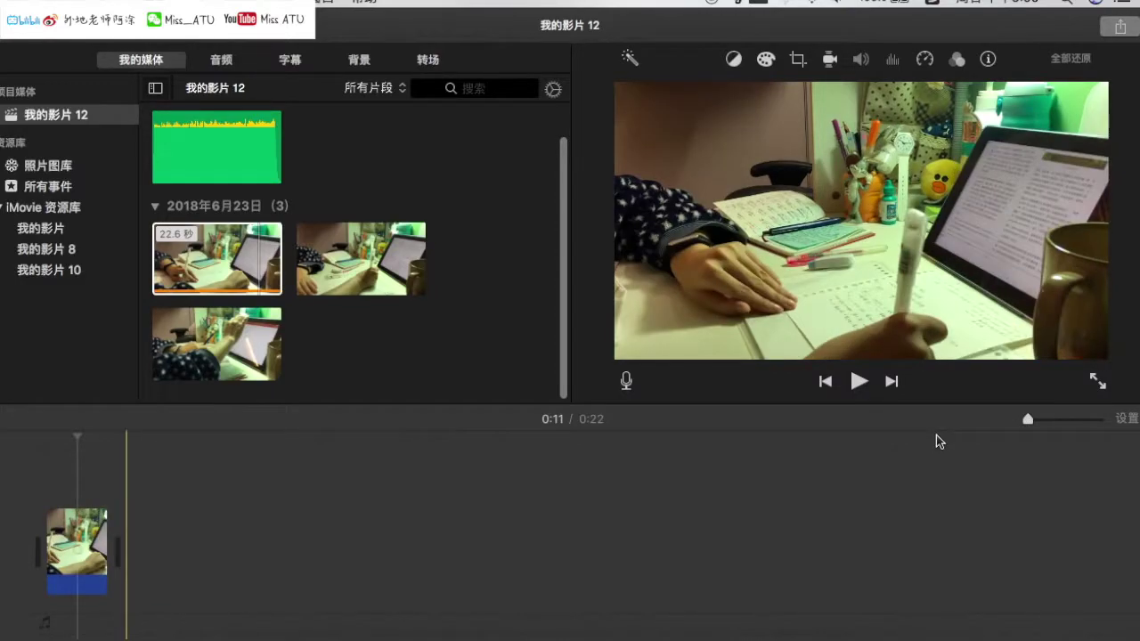
left_click(24, 505)
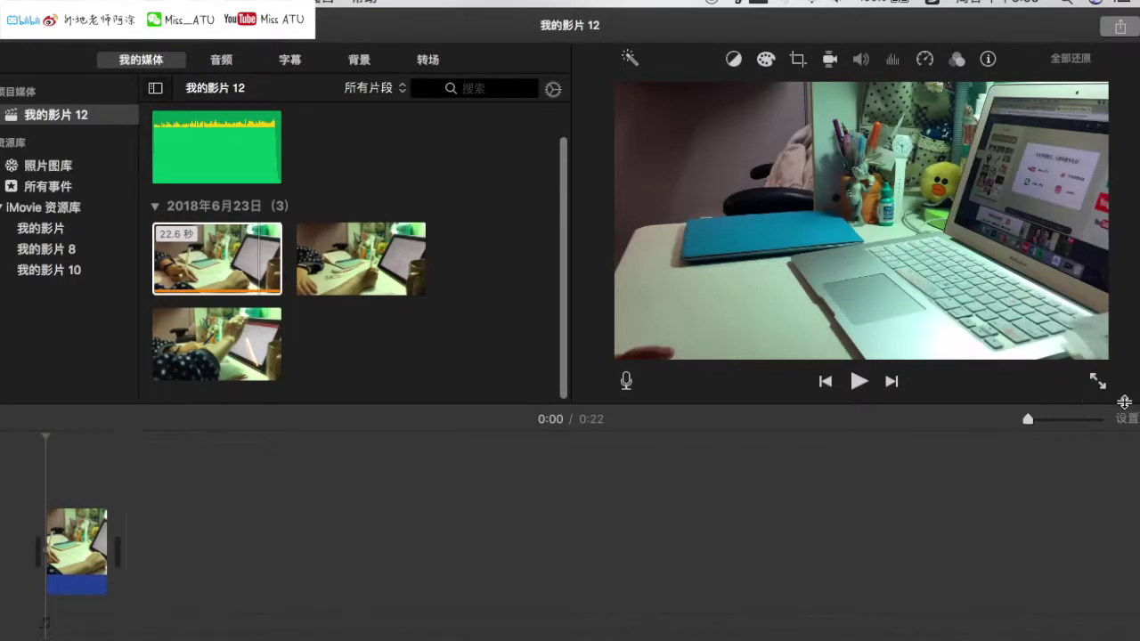
left_click_drag(1029, 420, 1099, 423)
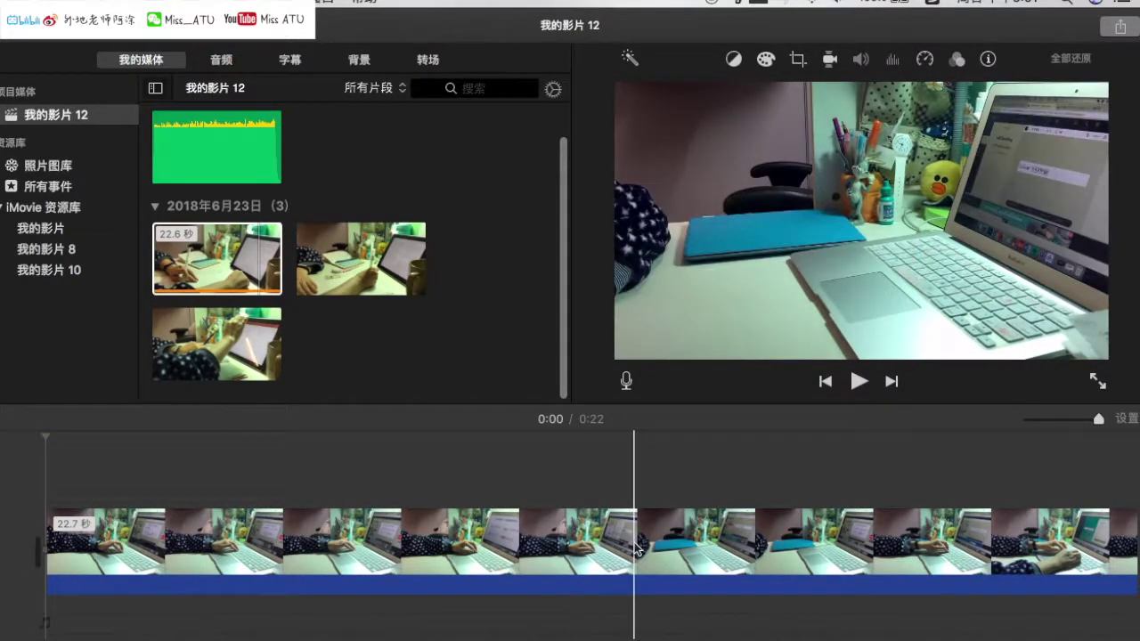
left_click(256, 540)
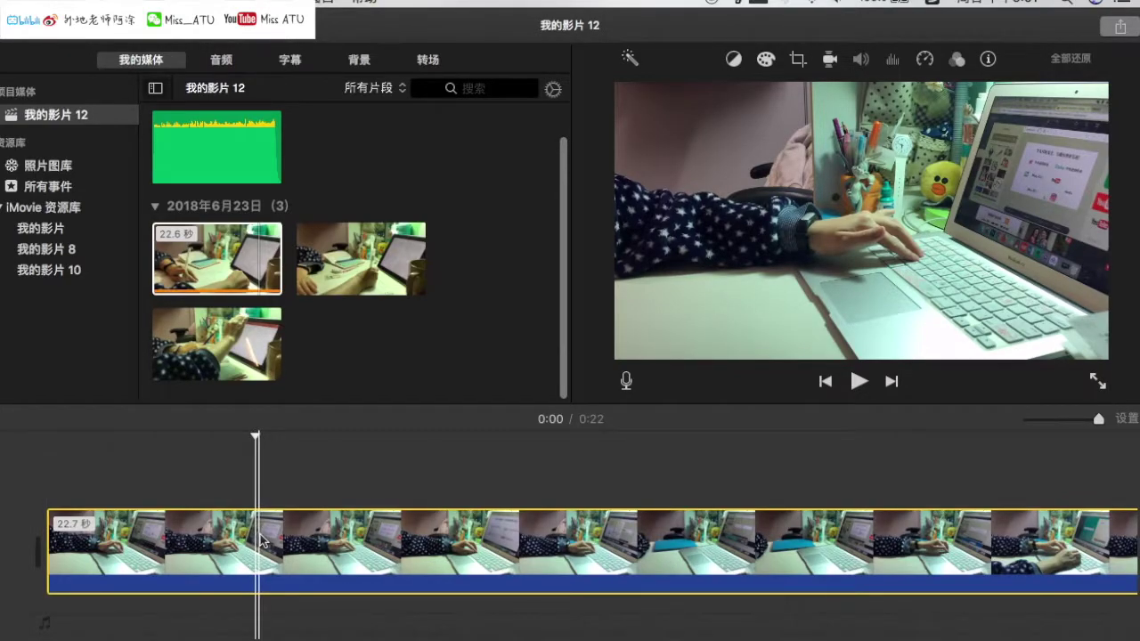
left_click(269, 545)
left_click(279, 545)
key("super+b")
left_click(300, 543)
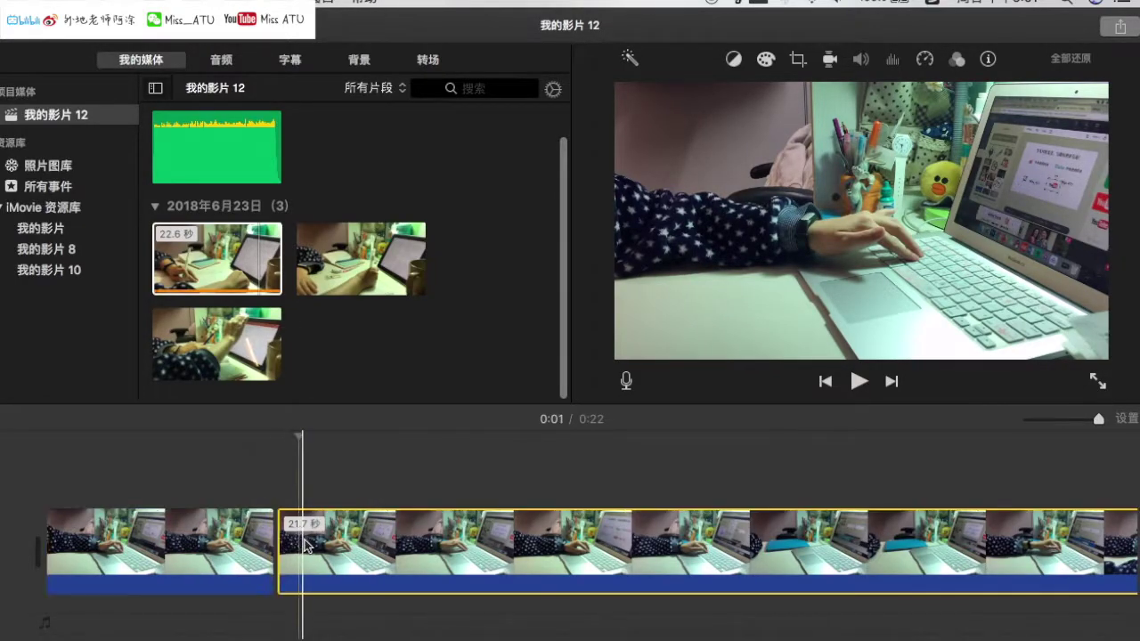
Cut a short piece out of the timeline clip just after the existing split, and undo the deletion and both splits.
key("super+b")
key("Delete")
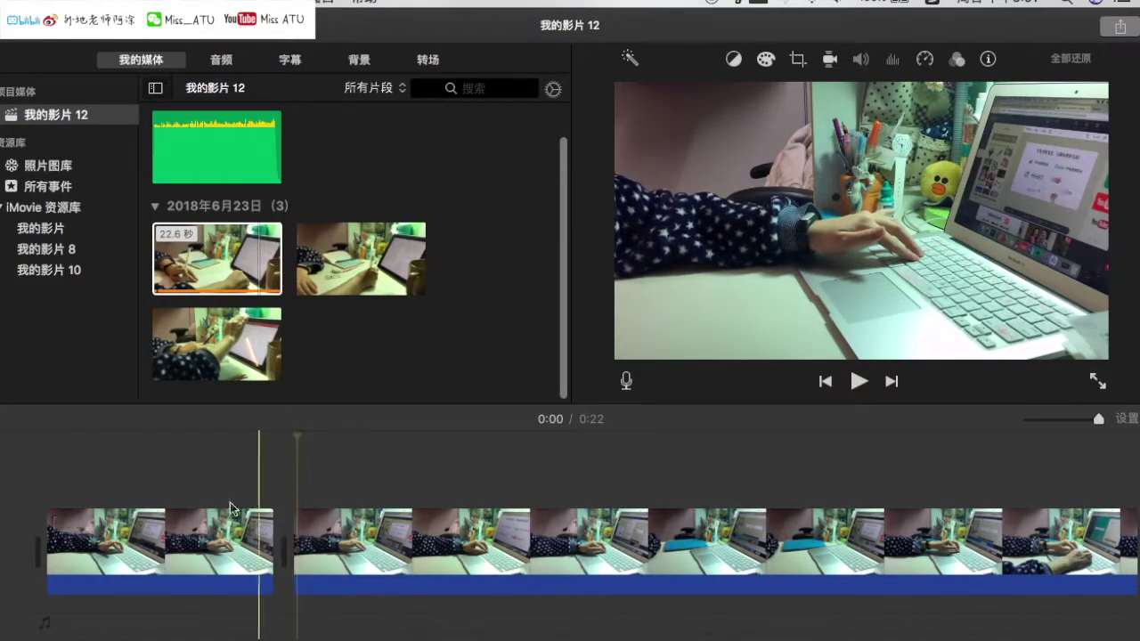
key("super+z")
key("super+z")
key("super+z")
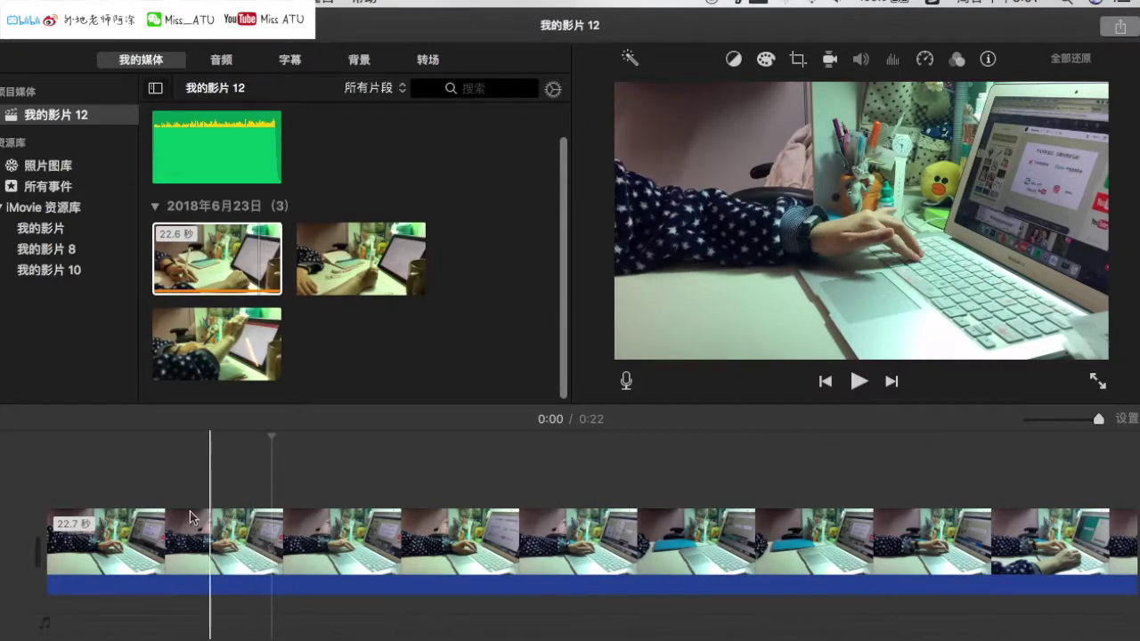
Cut a 0.3-second piece out of the timeline clip after its first 0.9 seconds, and undo the whole cut.
left_click(273, 529)
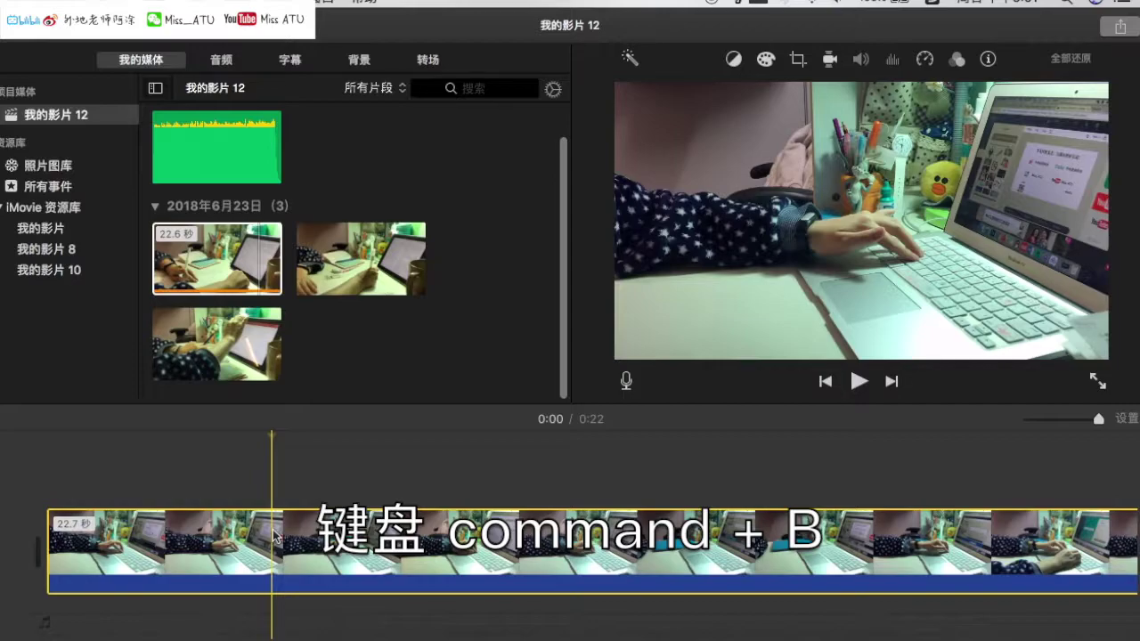
key("super+b")
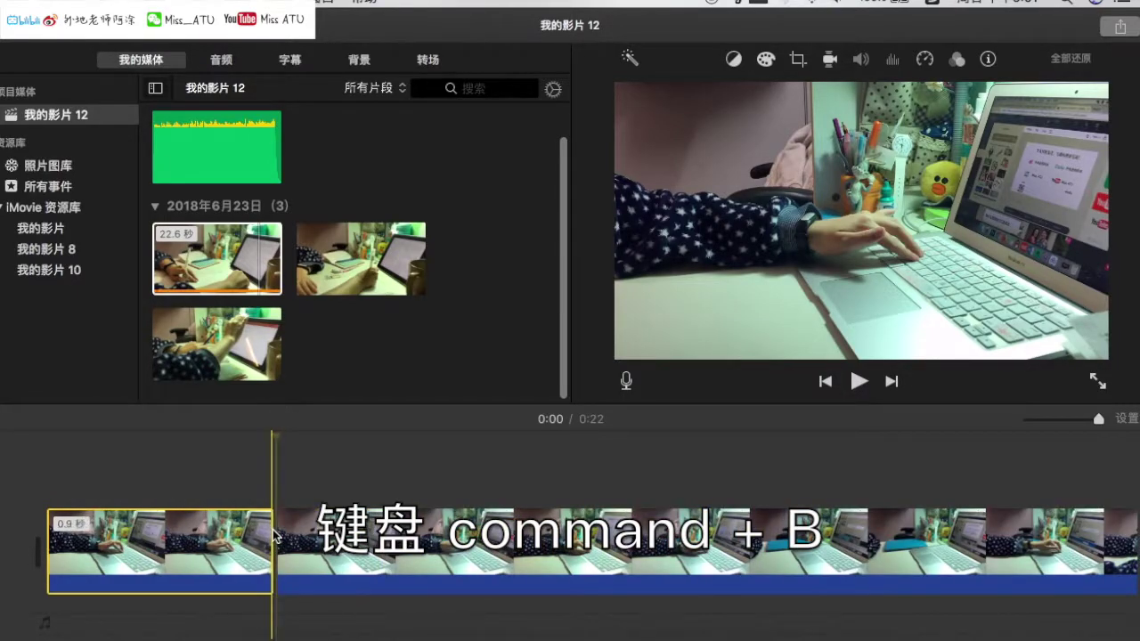
left_click(362, 539)
key("super+b")
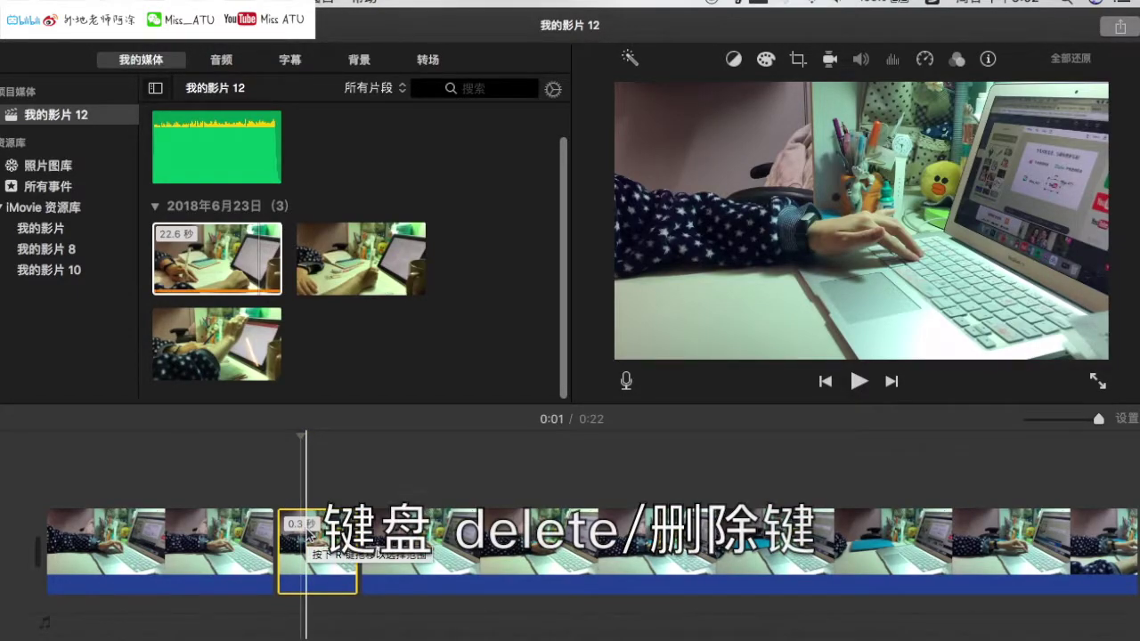
key("Delete")
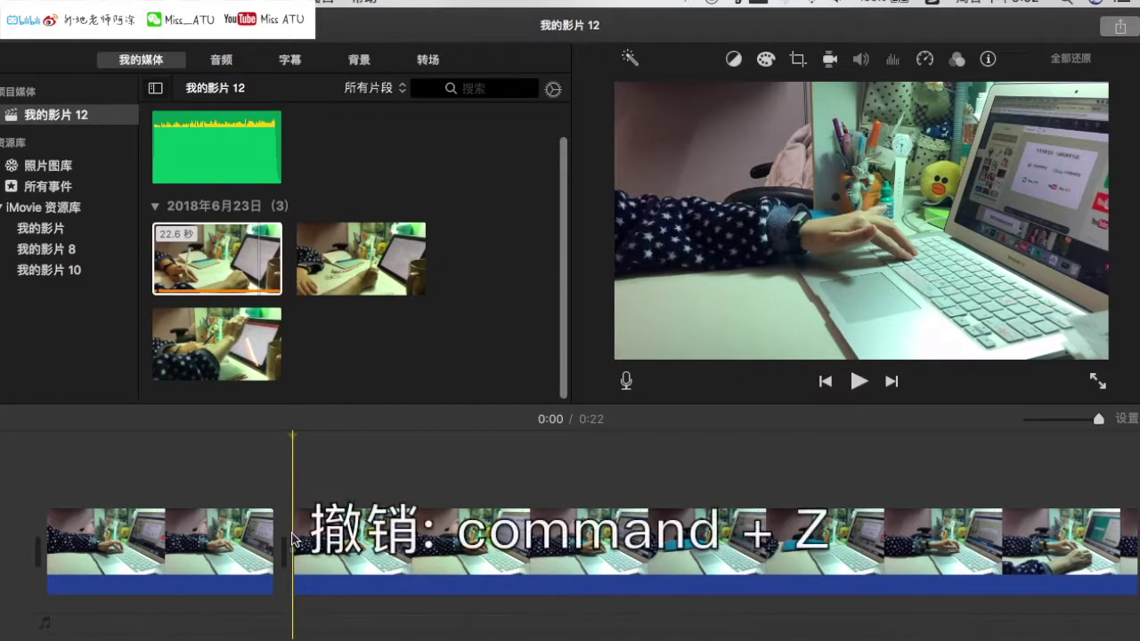
key("super+z")
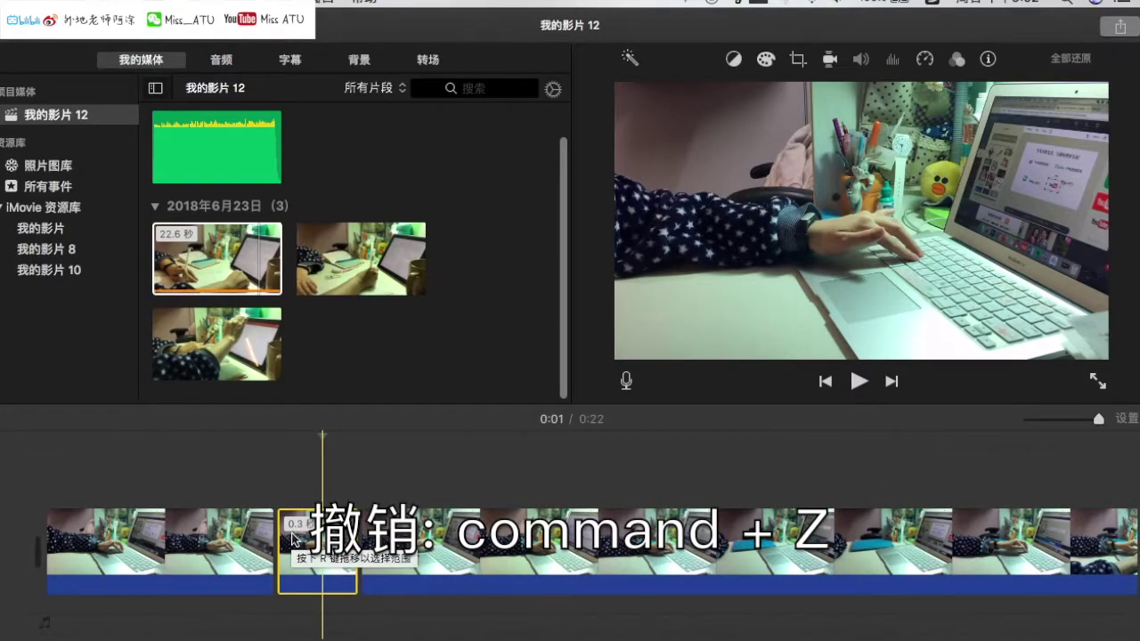
key("super+z")
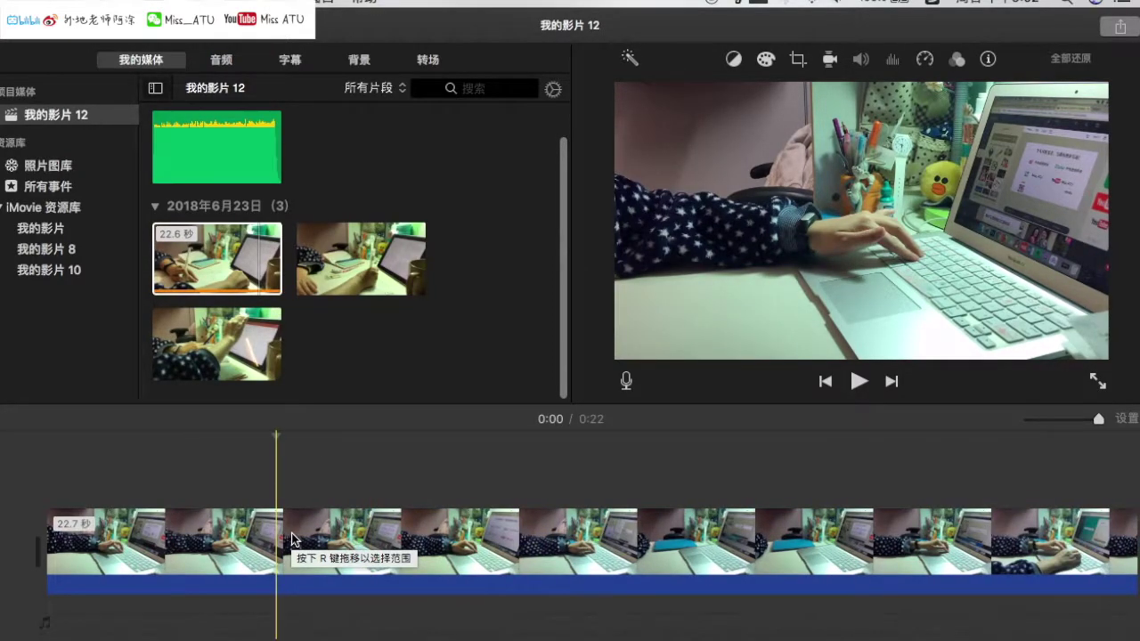
Add the whole Parkside music track beneath the video, starting at the beginning of the timeline.
left_click(269, 492)
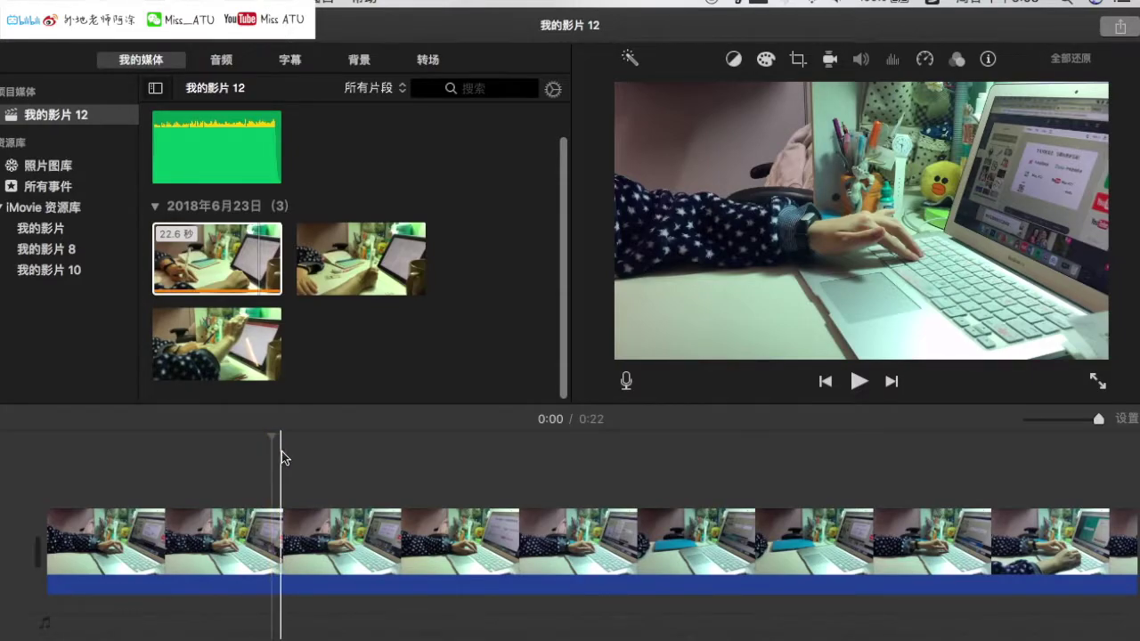
left_click_drag(210, 147, 527, 631)
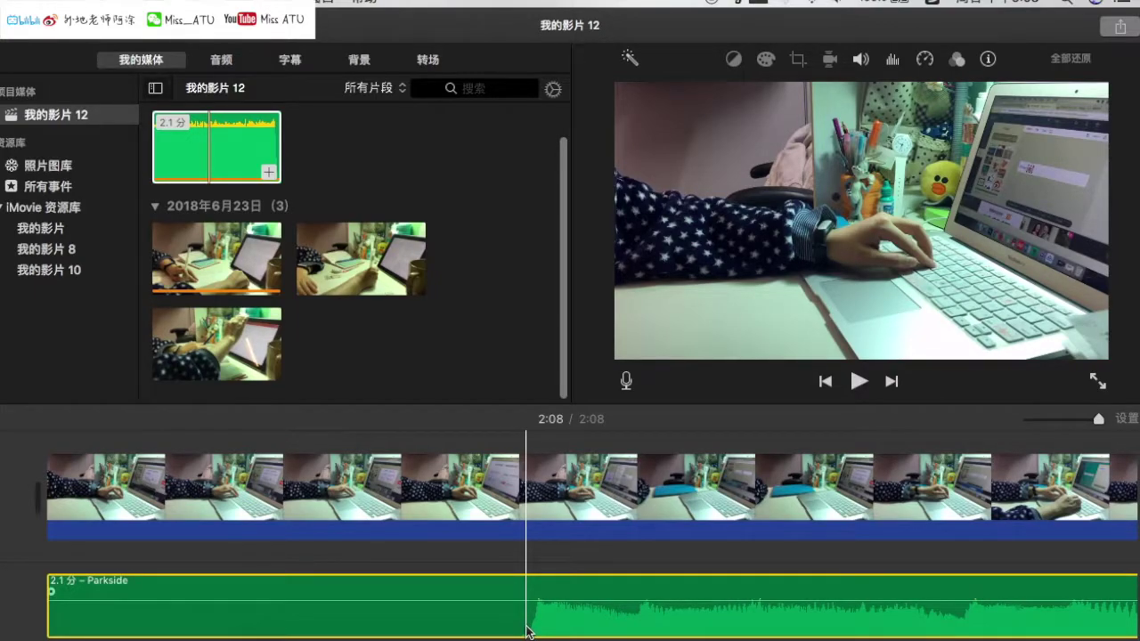
Split the Parkside track where the sound begins, about 2.0 seconds in, and delete the silent opening part.
left_click(527, 631)
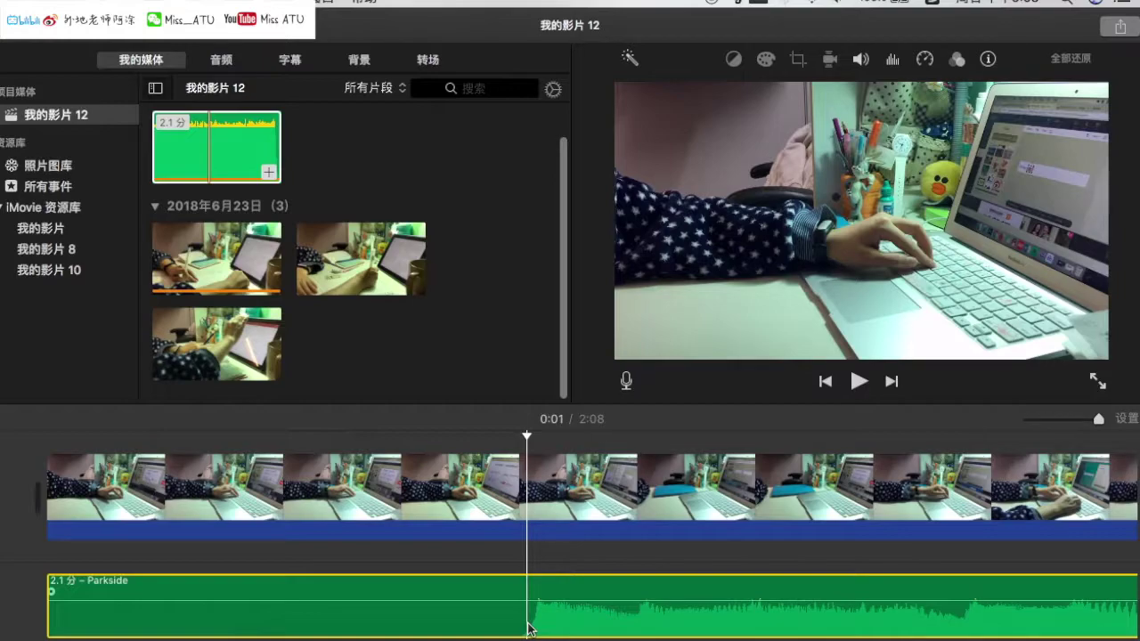
key("super+b")
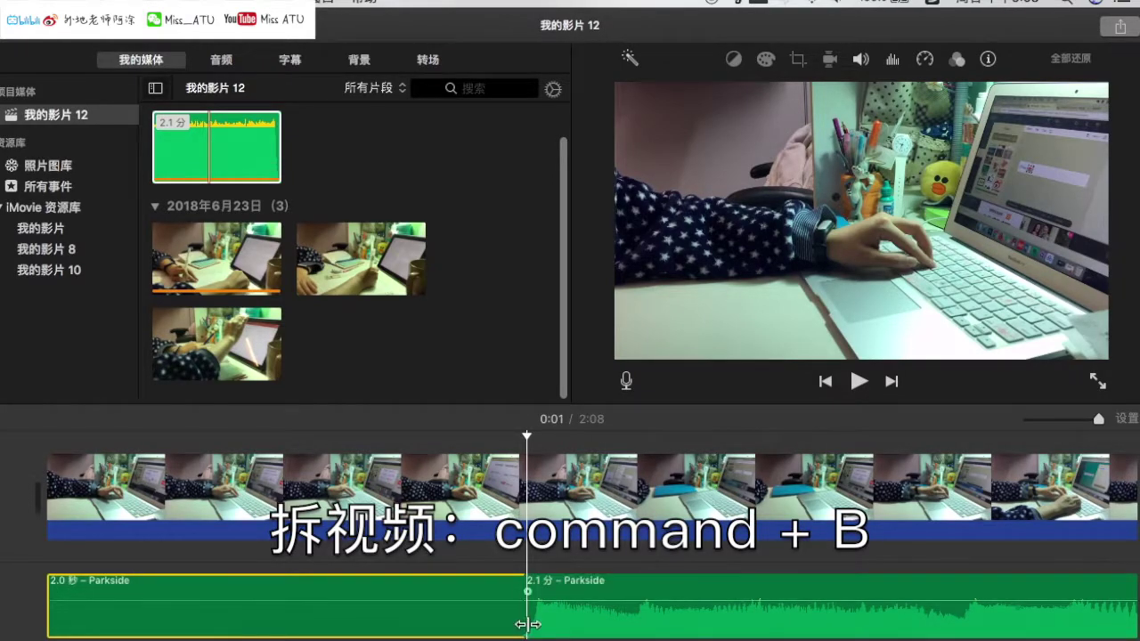
left_click(416, 591)
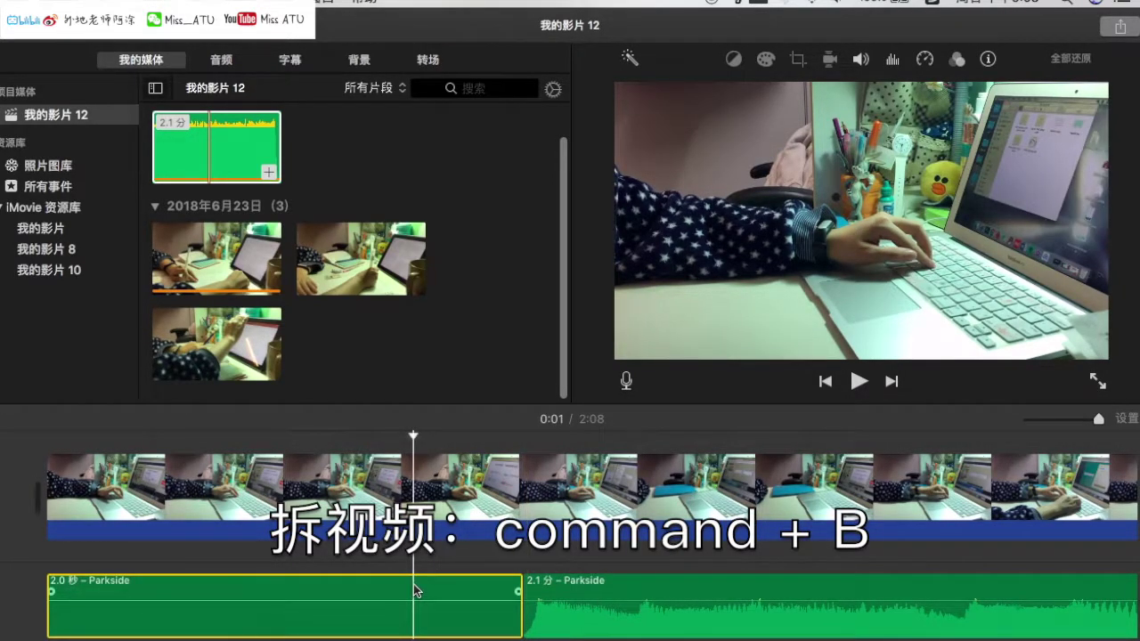
key("Delete")
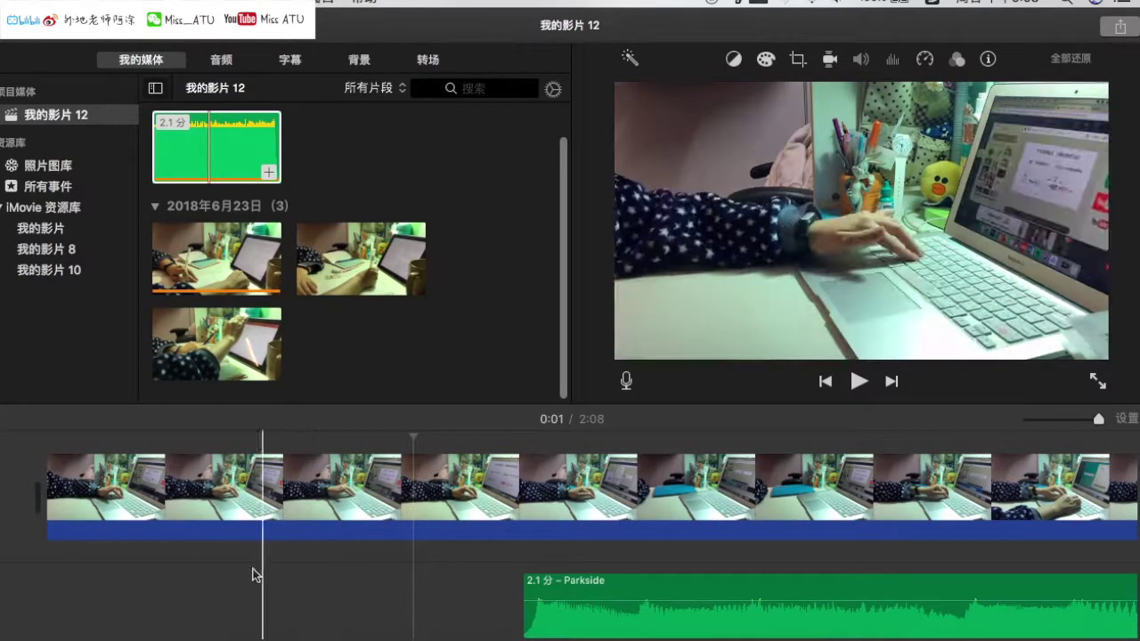
Move the remaining Parkside music to the start of the timeline and check the project from the beginning.
left_click(617, 589)
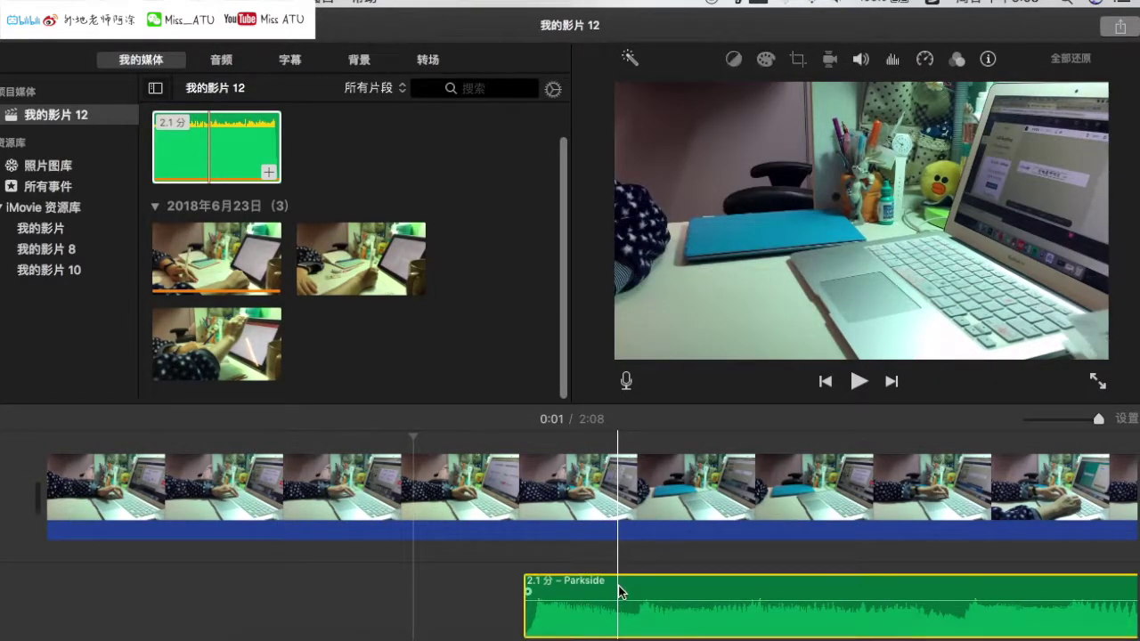
left_click_drag(615, 588, 154, 579)
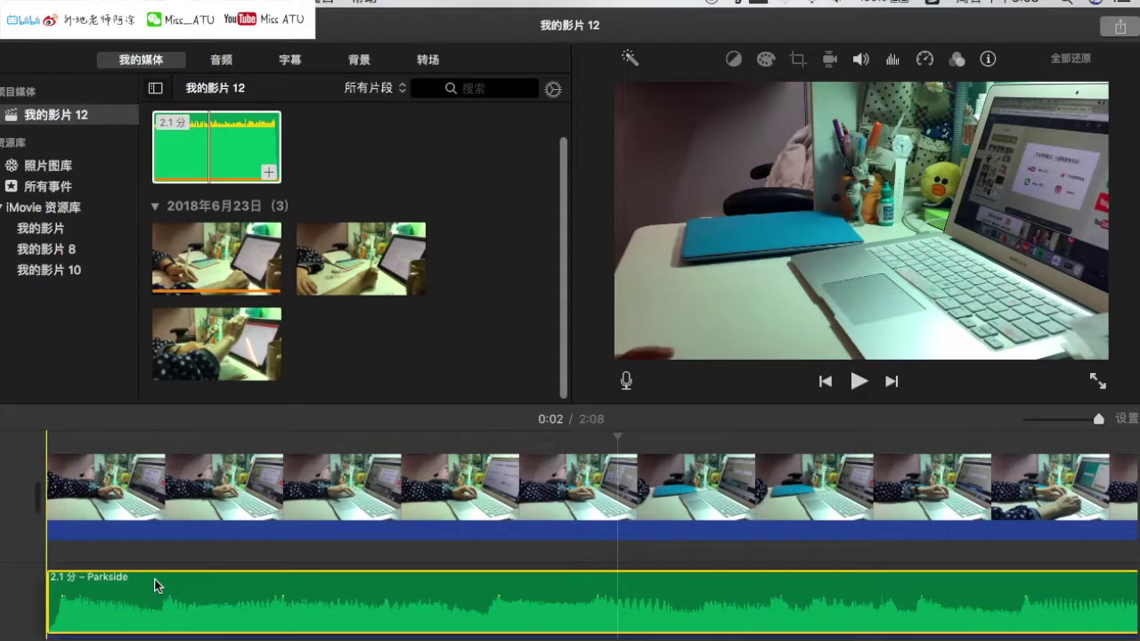
left_click(41, 636)
left_click(859, 381)
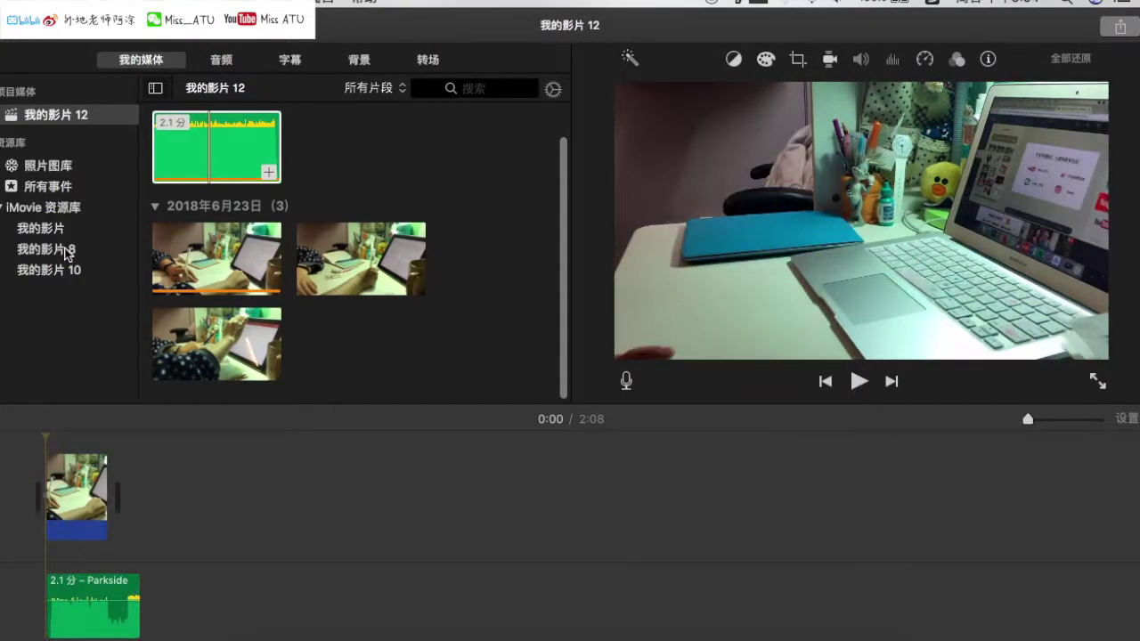
Append the 22.8-second and 23.4-second desk clips to the end of the video on the timeline.
left_click(492, 235)
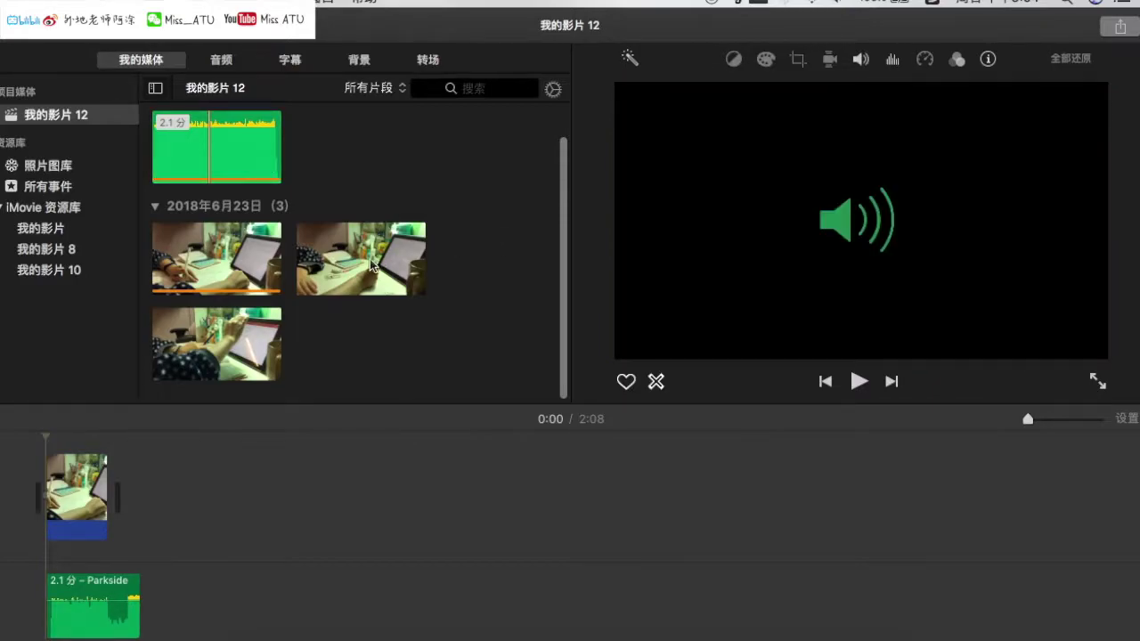
left_click(301, 292)
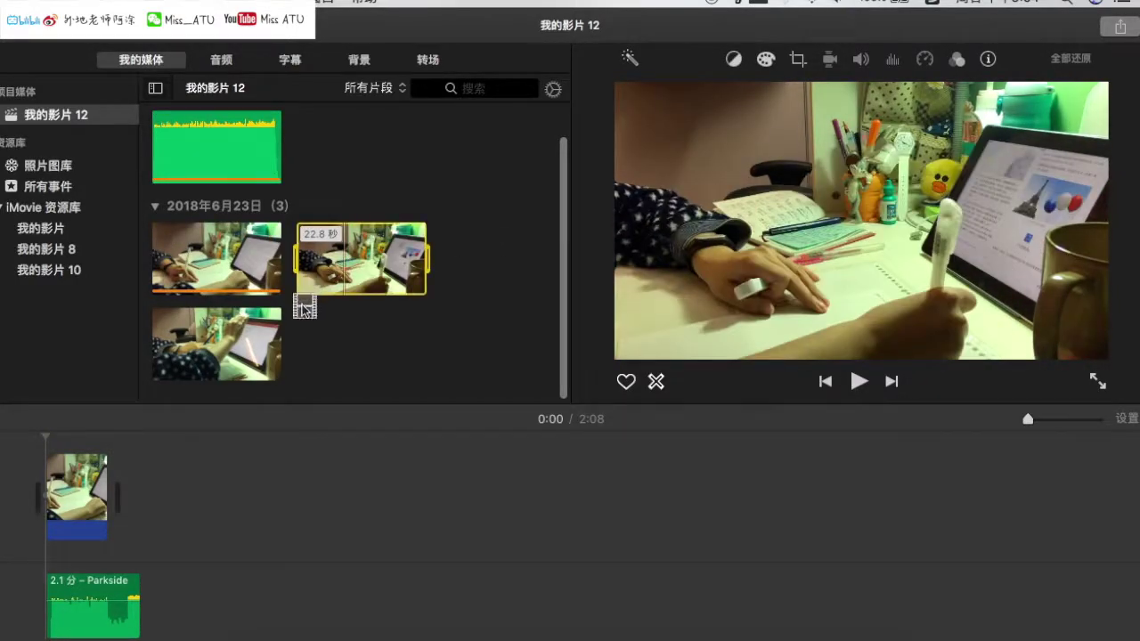
key("e")
left_click(242, 378)
key("e")
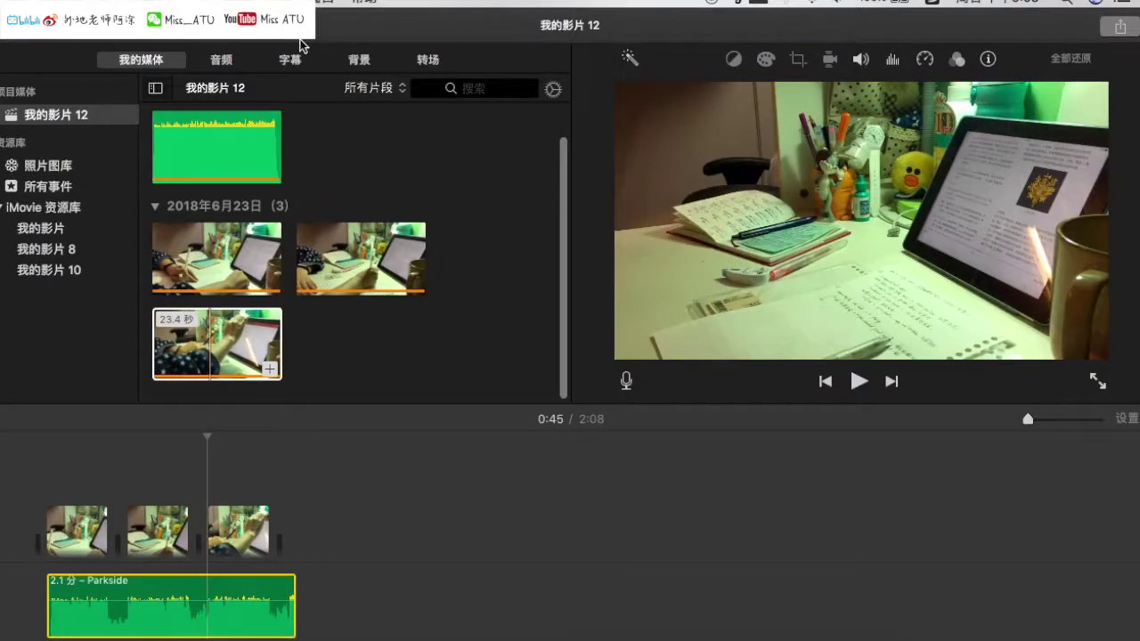
Examine the iTunes tracks available in the audio library, including both IMG_5233 entries.
left_click(202, 59)
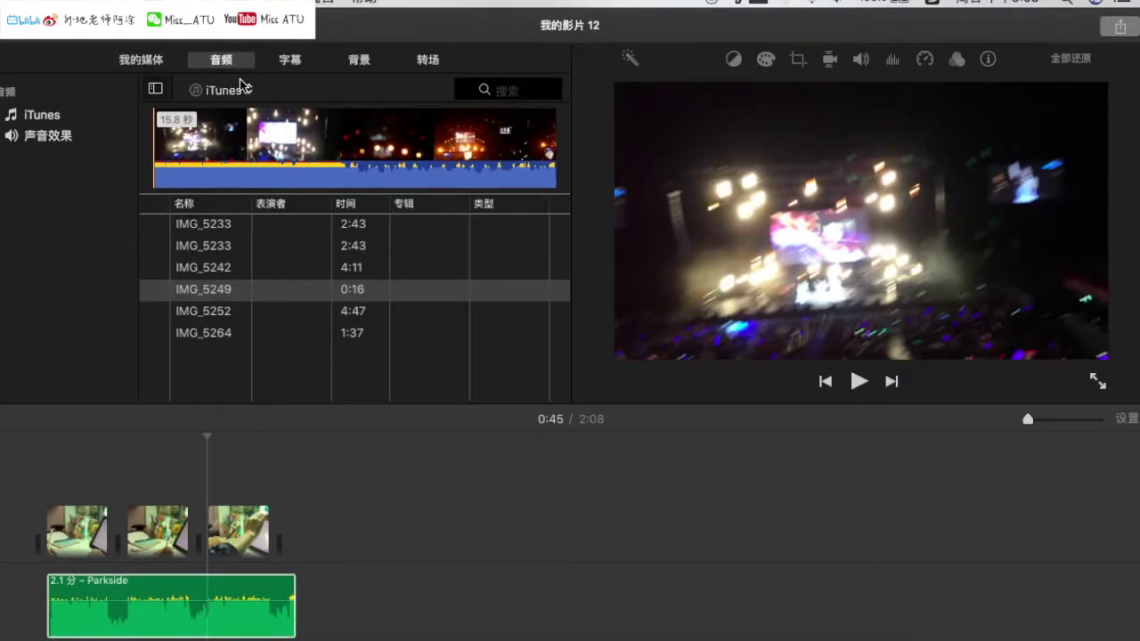
left_click(203, 333)
left_click(226, 225)
left_click(223, 250)
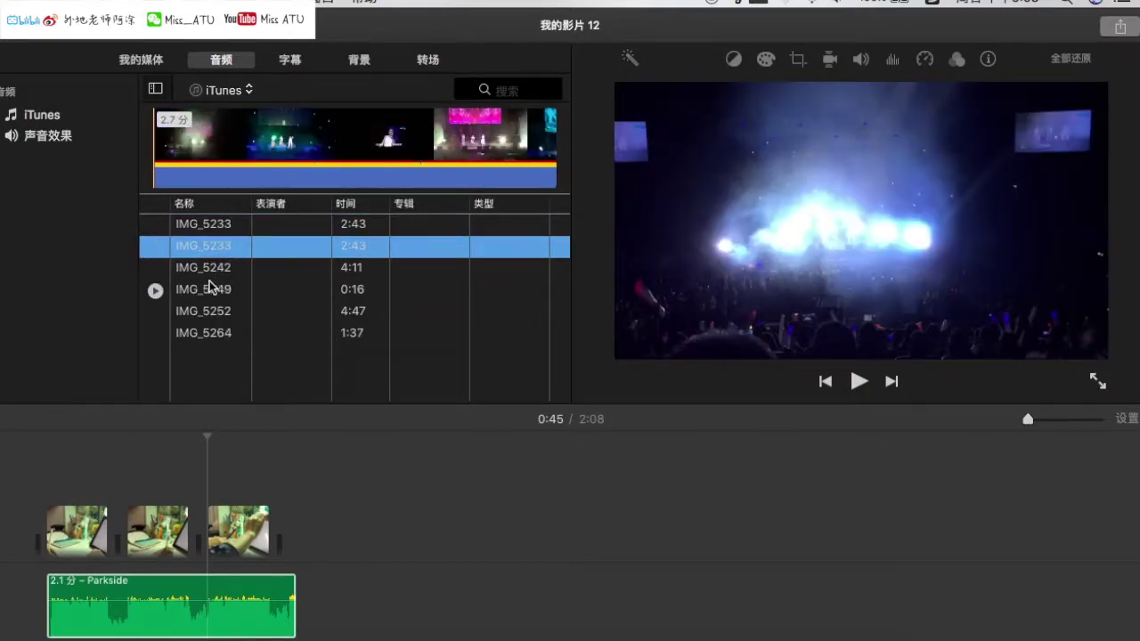
left_click(52, 119)
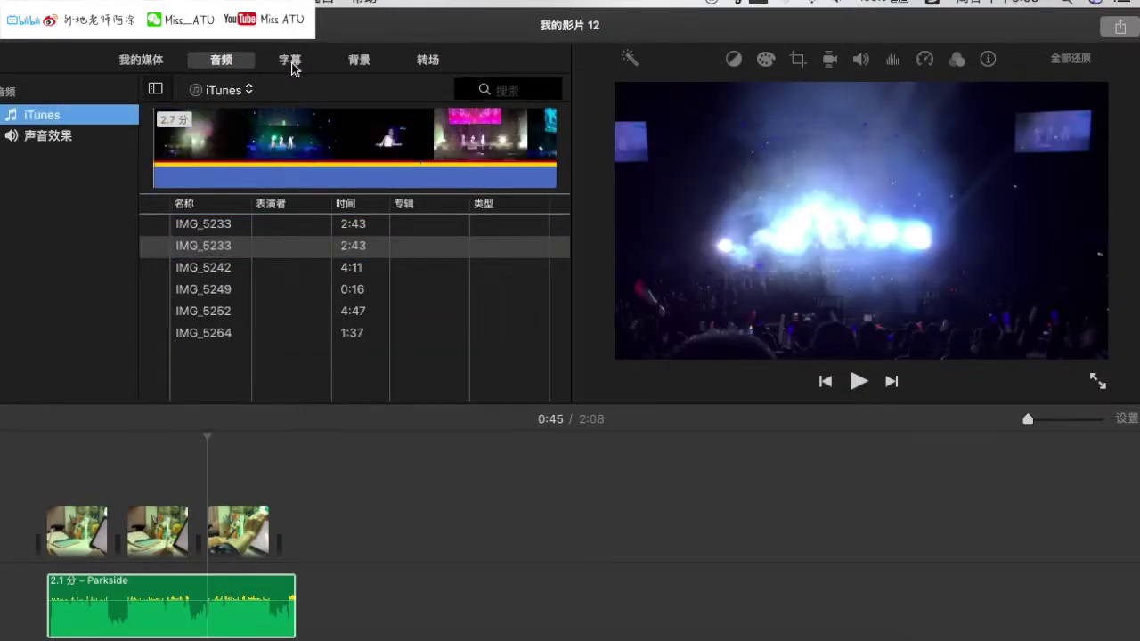
Add the 线条 title style above the first clip at the very start of the timeline.
left_click(292, 64)
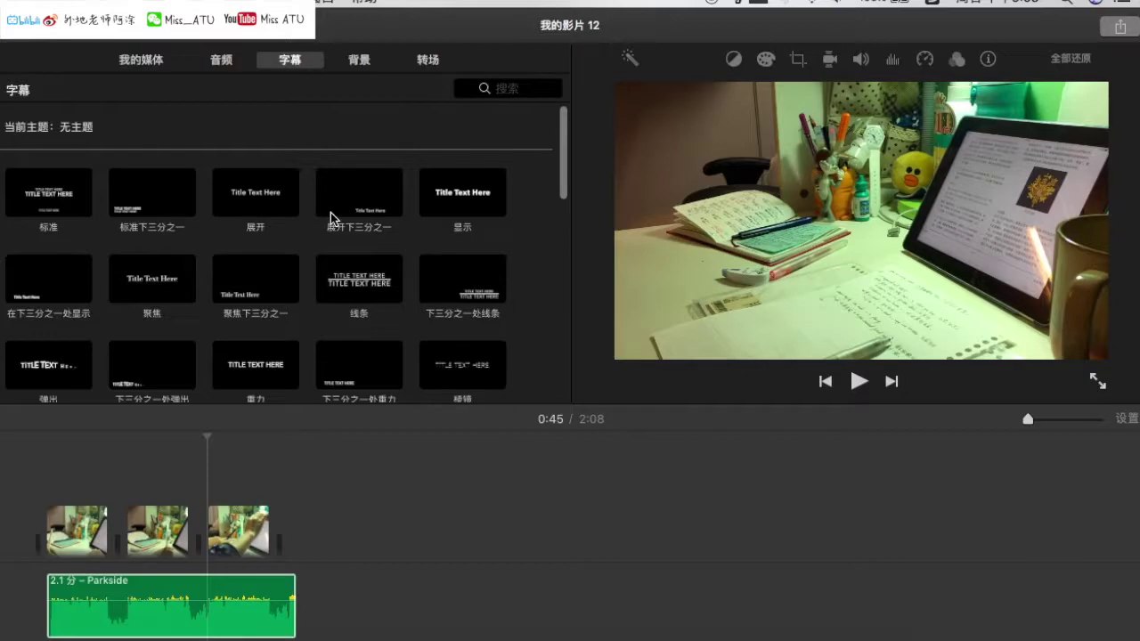
left_click(138, 201)
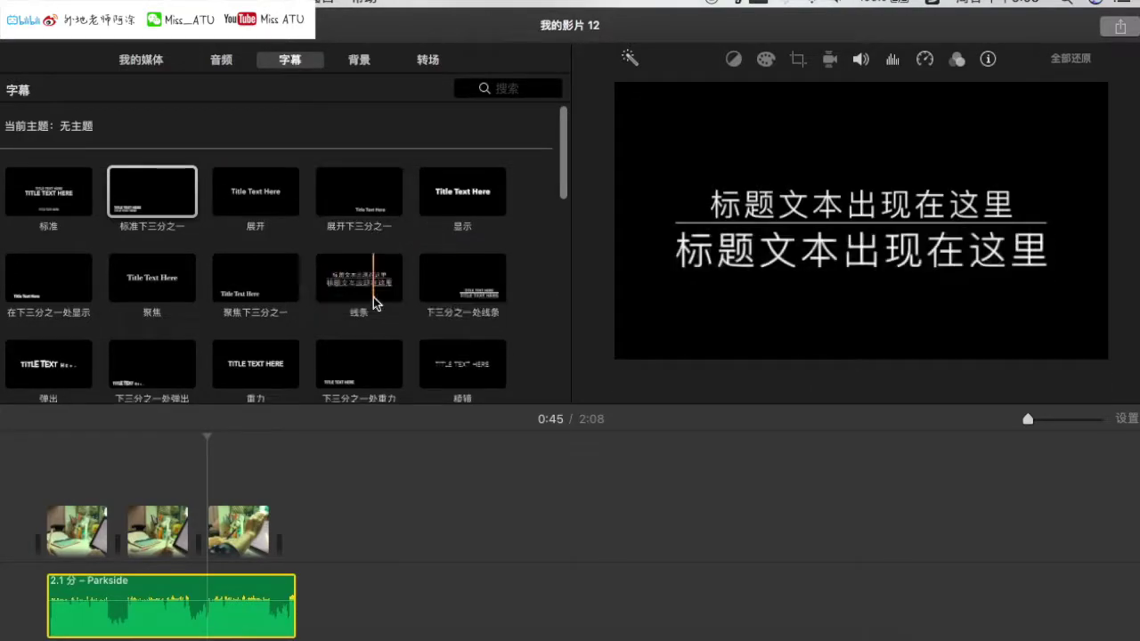
scroll(376, 302, "down", 10)
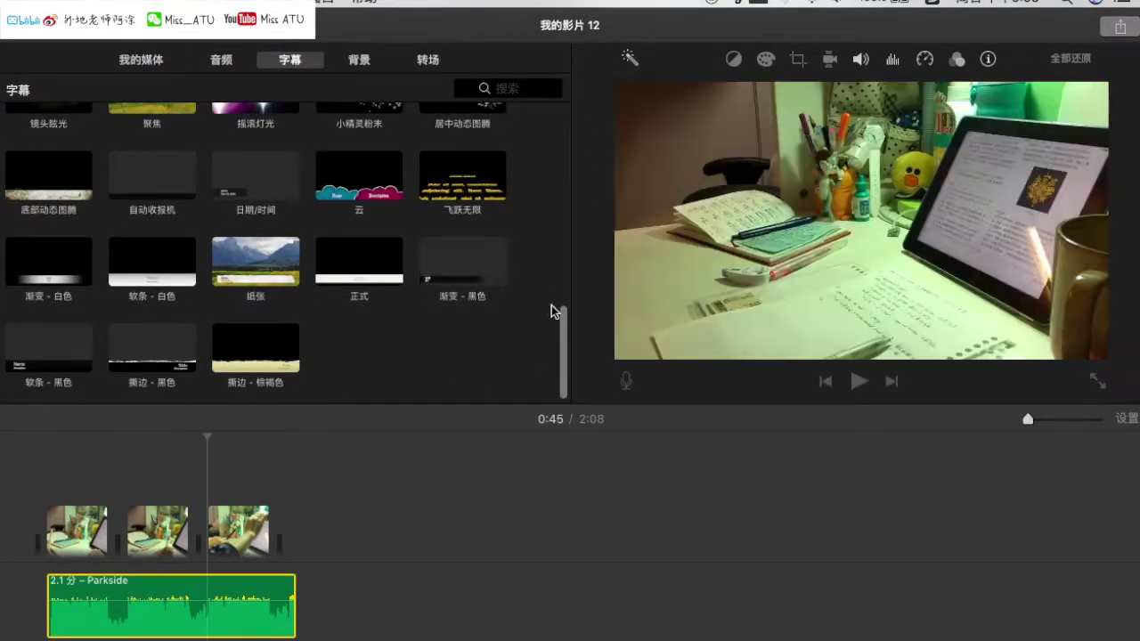
left_click(2, 526)
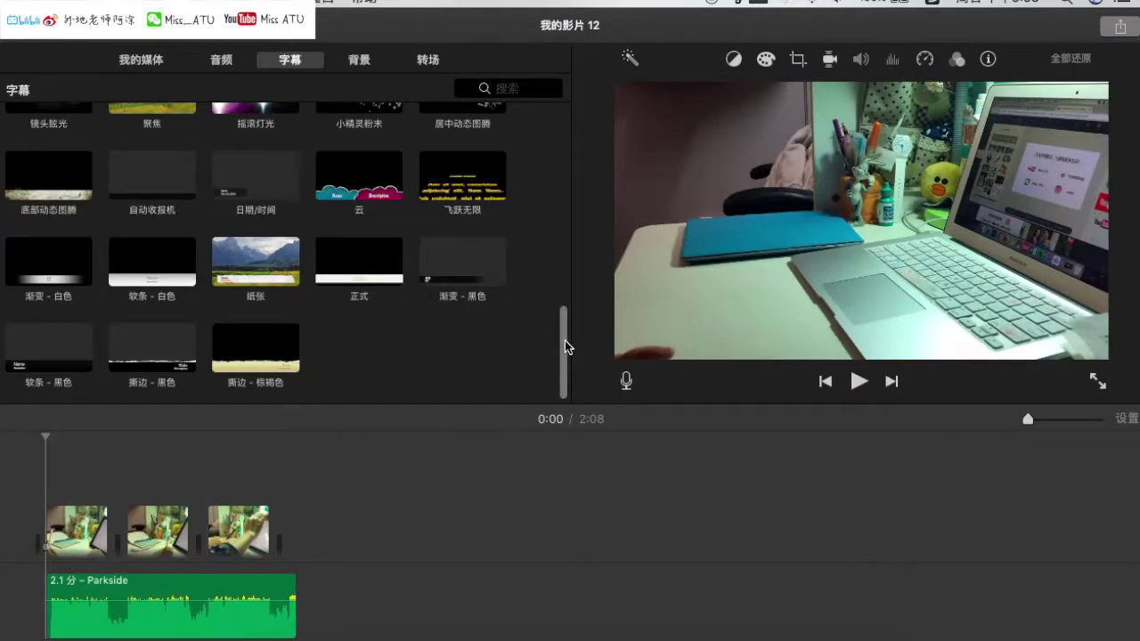
scroll(410, 285, "up", 2)
scroll(408, 285, "up", 8)
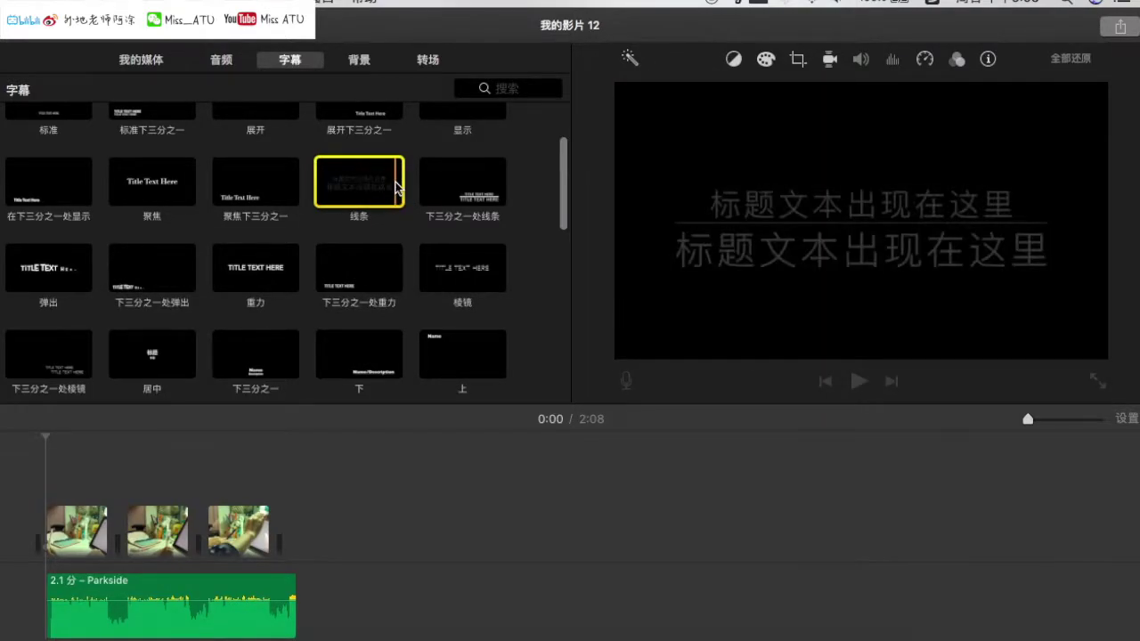
left_click_drag(354, 190, 47, 470)
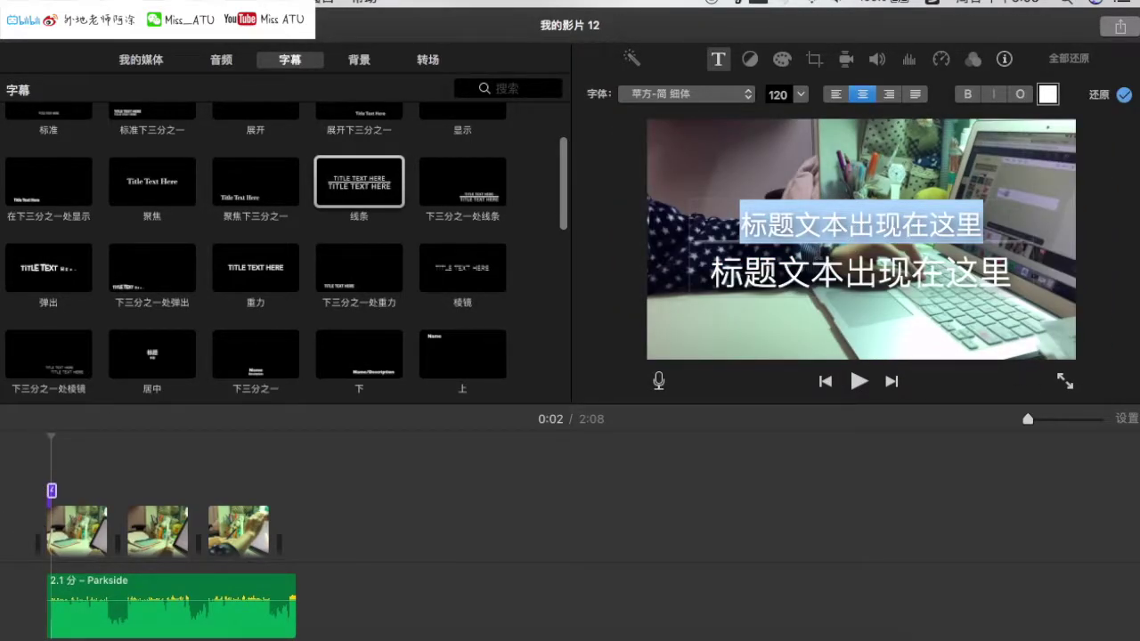
Replace the placeholder in the title's upper line with "23 JUNE 2018".
left_click_drag(1027, 419, 1098, 419)
scroll(570, 530, "left", 5)
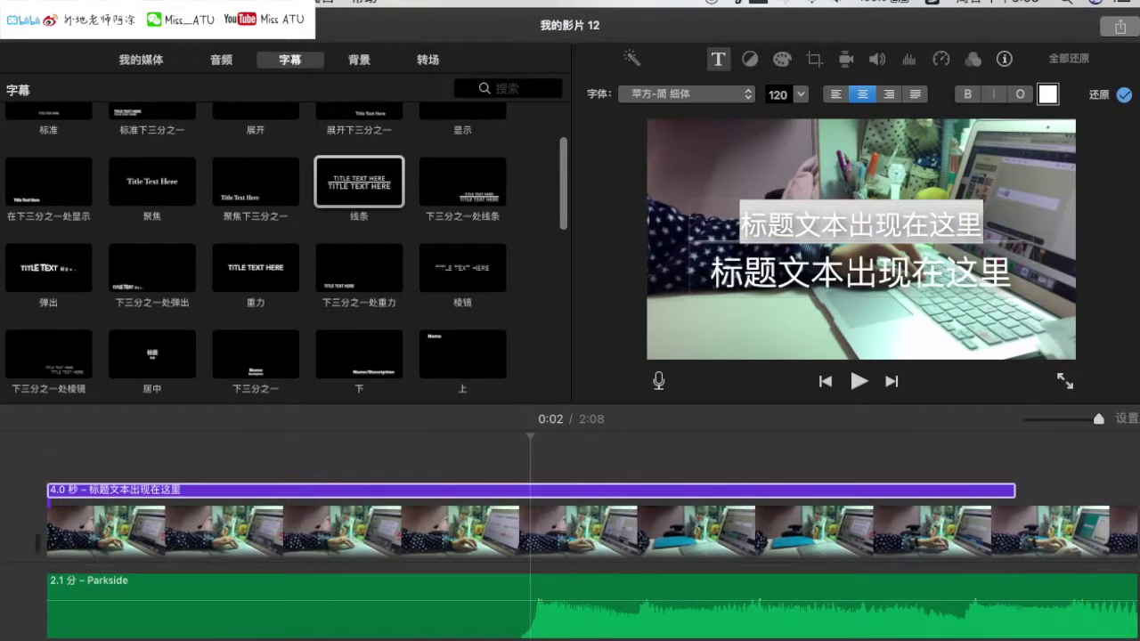
left_click(101, 450)
left_click_drag(739, 226, 986, 222)
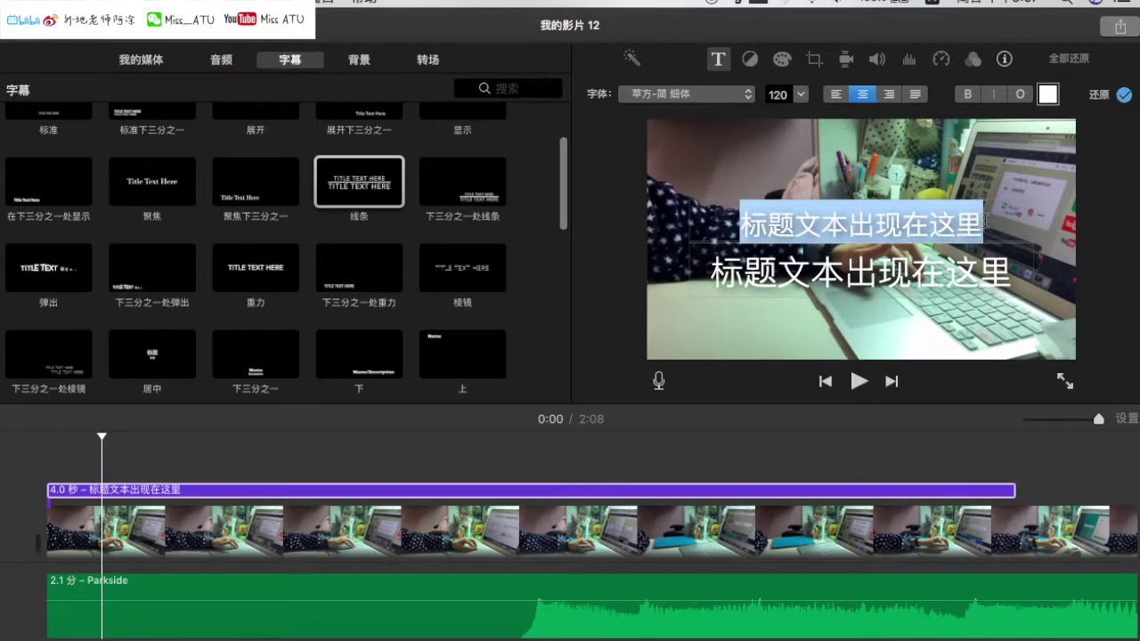
key("BackSpace")
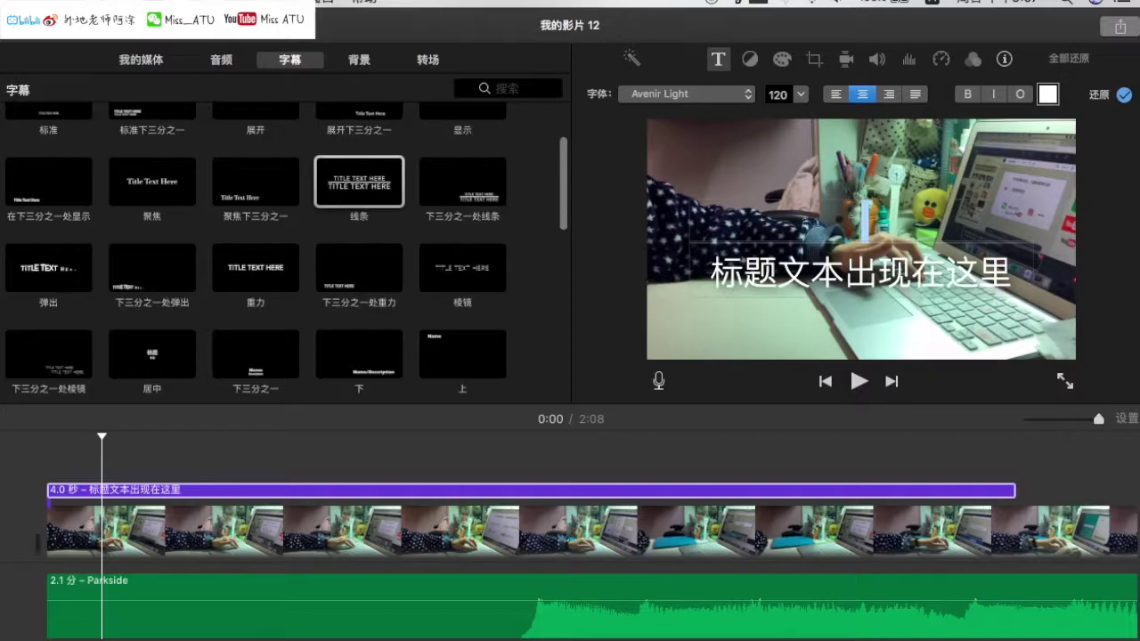
type("23 JUNE 2018")
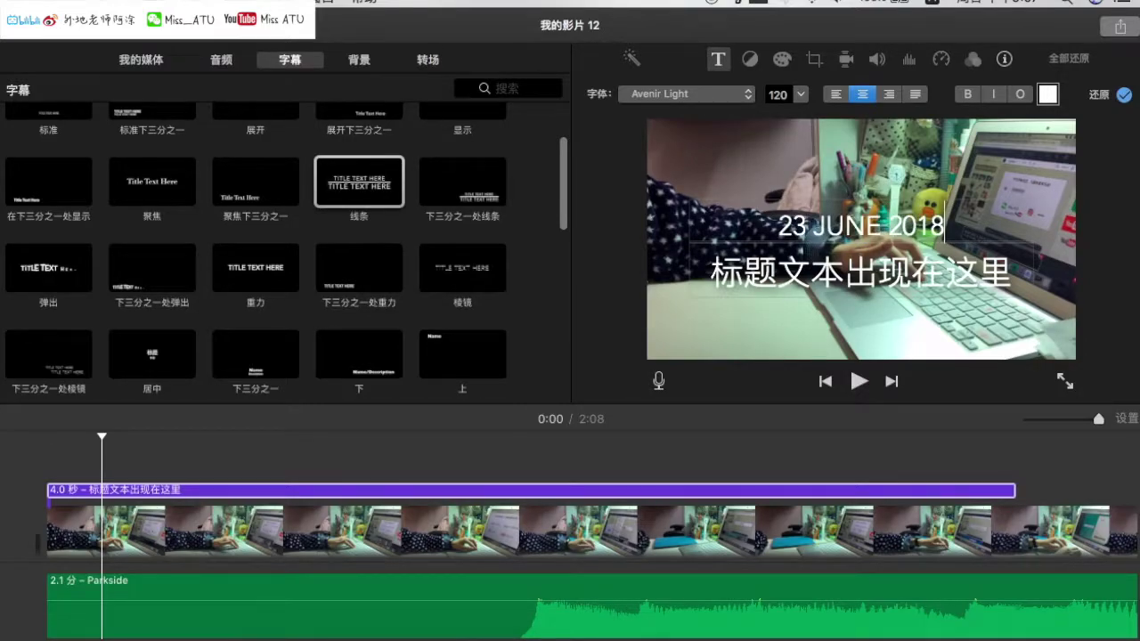
Replace the placeholder in the title's lower line with "STUDY WITH ME #6".
triple_click(904, 289)
type("STUDY WITH M")
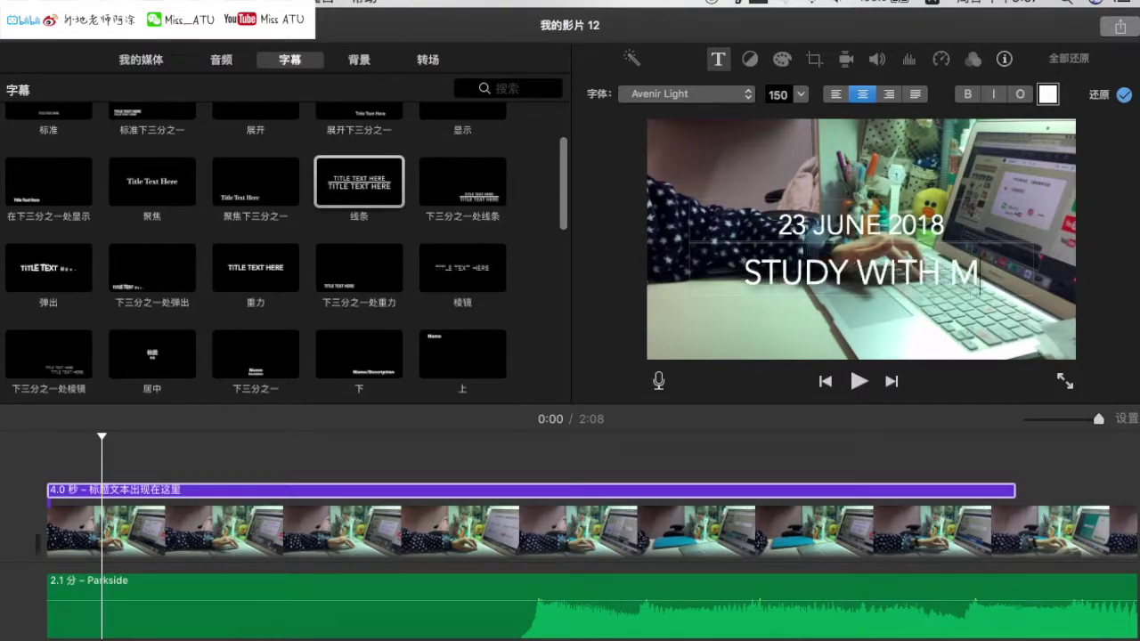
type("E #6")
Try left, right and justified alignment on the title's date line, and return it to centred.
triple_click(848, 234)
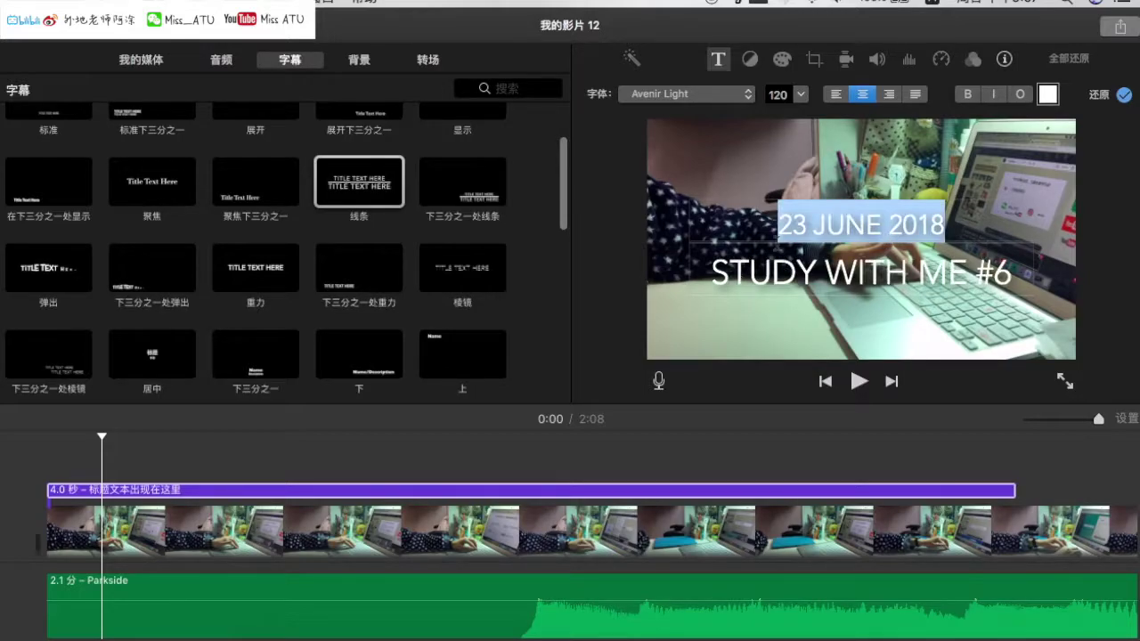
left_click(773, 224)
left_click_drag(775, 224, 947, 224)
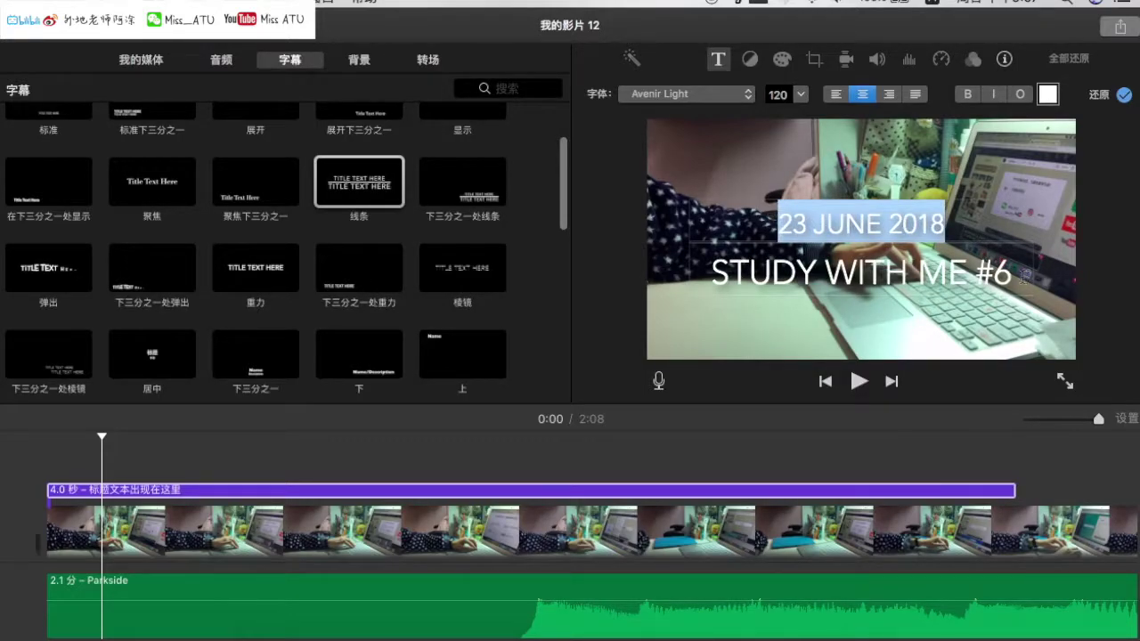
left_click(905, 224)
key("super+a")
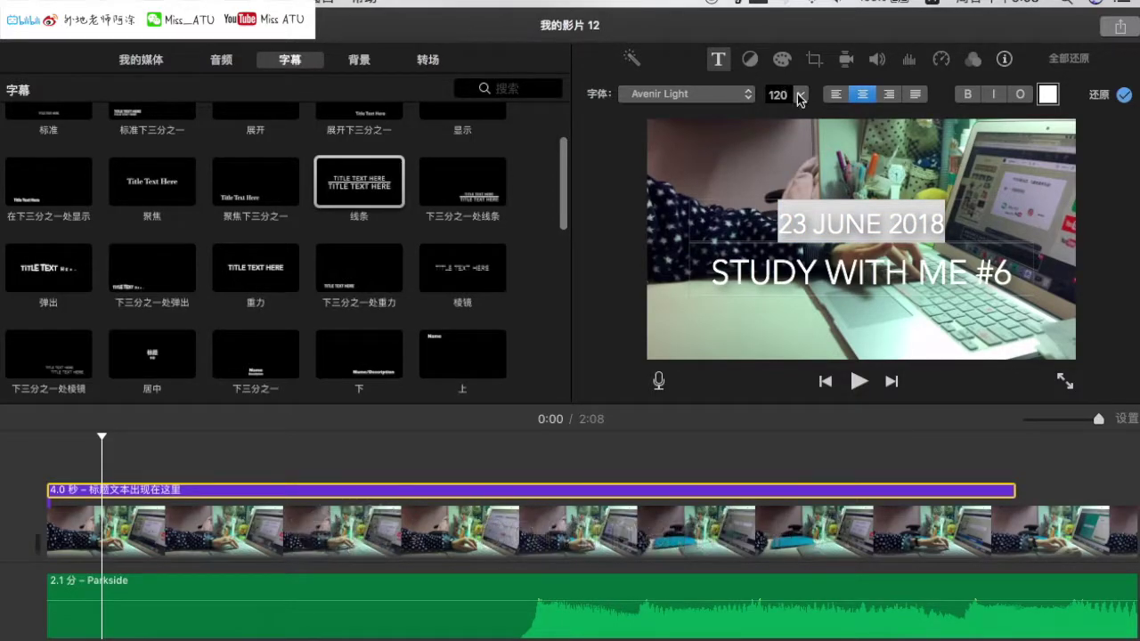
left_click(833, 94)
left_click(862, 95)
left_click(889, 94)
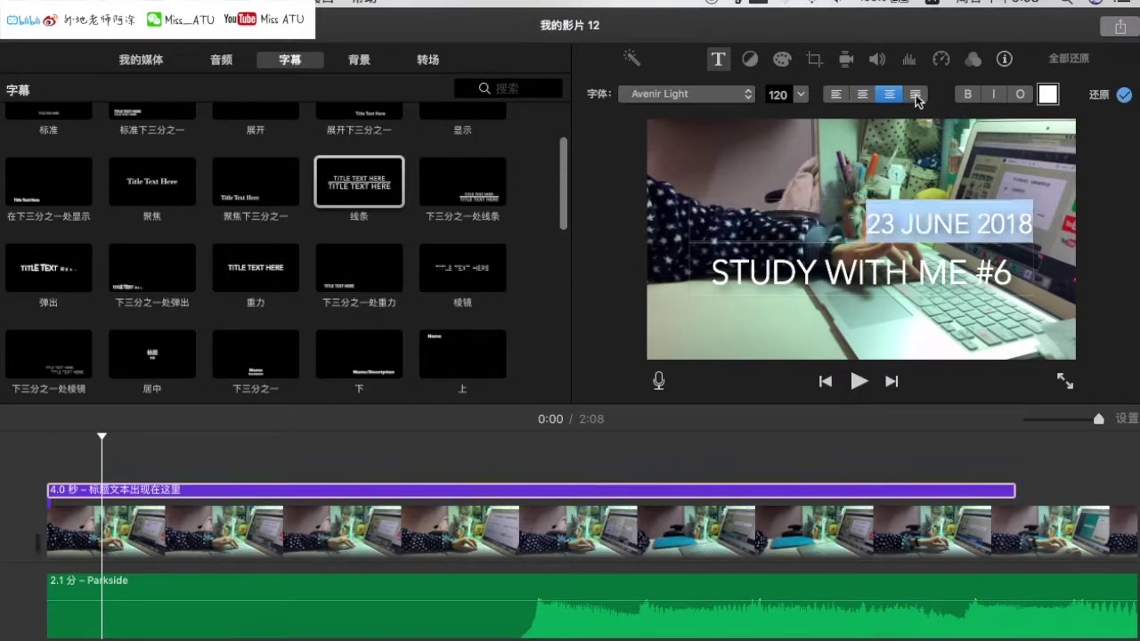
left_click(915, 94)
left_click(862, 95)
Try bold, italic and outline styling on the date line, and look through the colour picker's different modes.
left_click(968, 95)
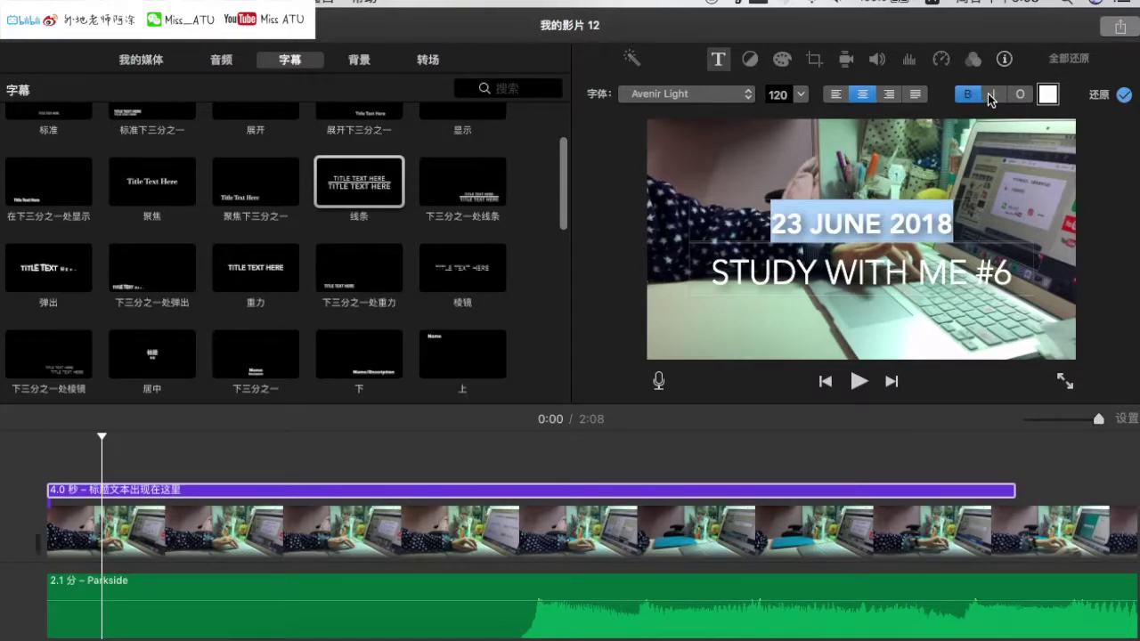
left_click(993, 95)
left_click(1020, 94)
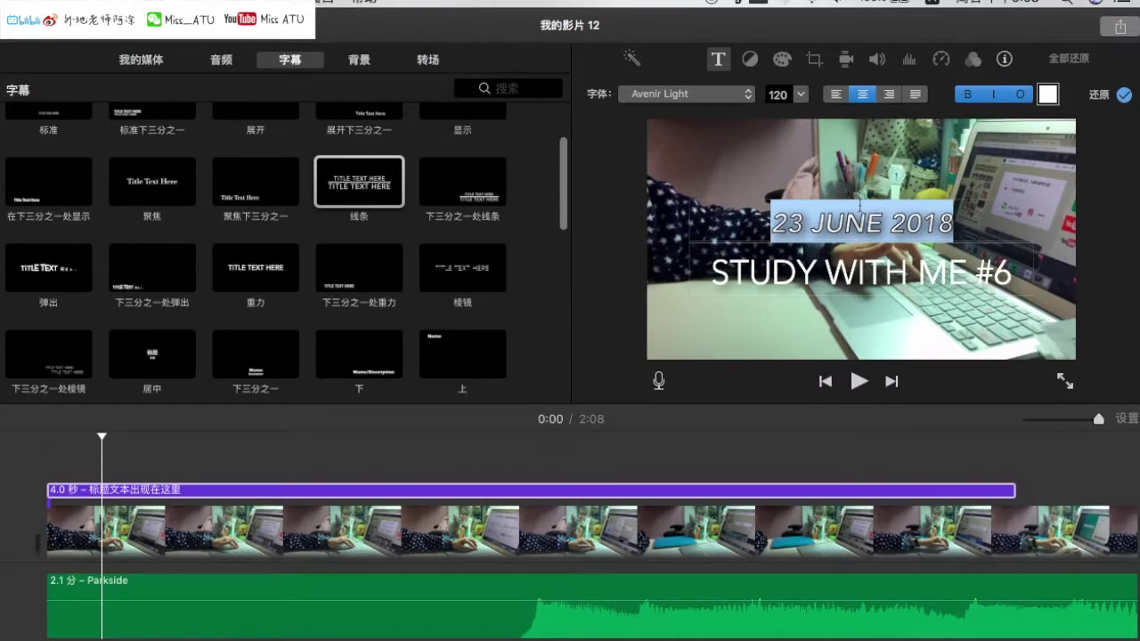
left_click(1049, 95)
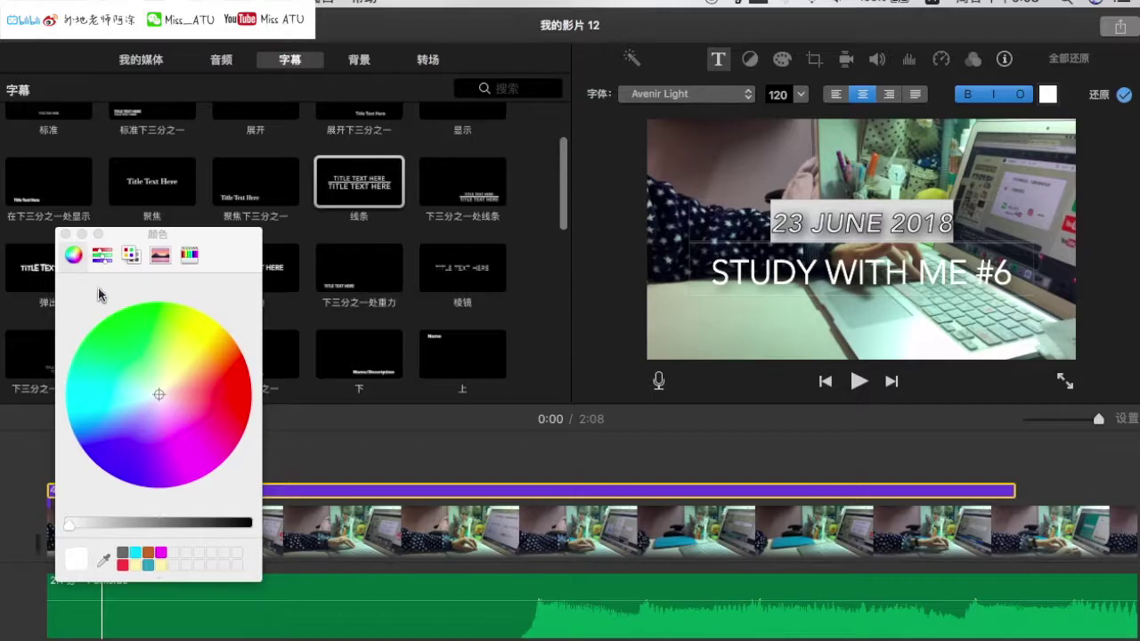
left_click(99, 257)
left_click(131, 256)
left_click(161, 256)
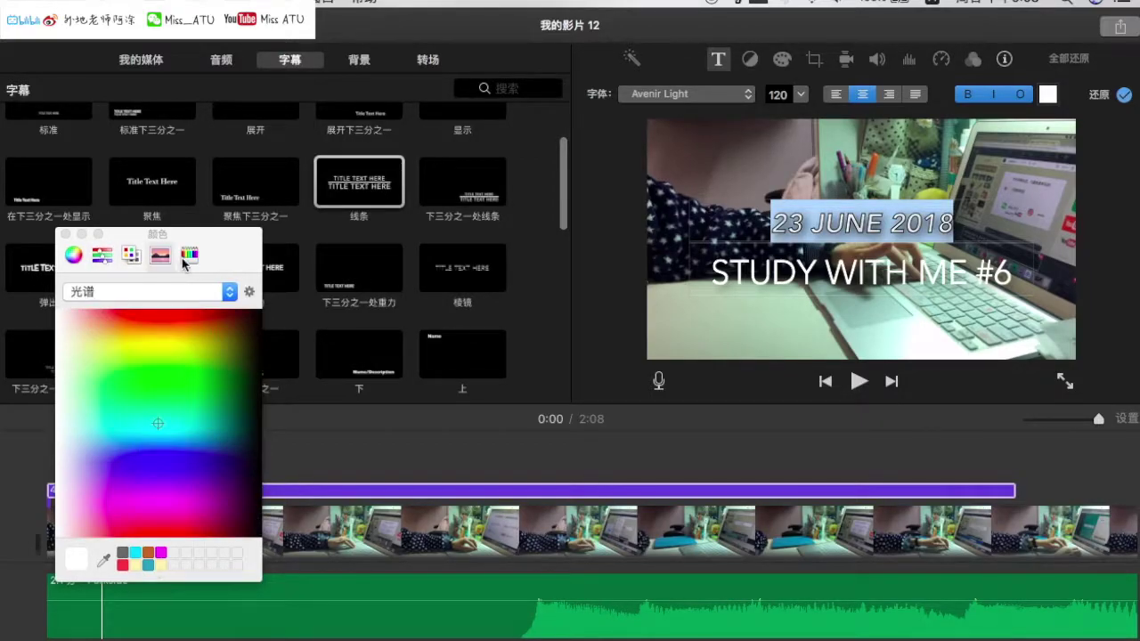
left_click(188, 256)
Set the date line's font to 翩翩体-简 from the Simplified Chinese collection in the full font list.
left_click(685, 93)
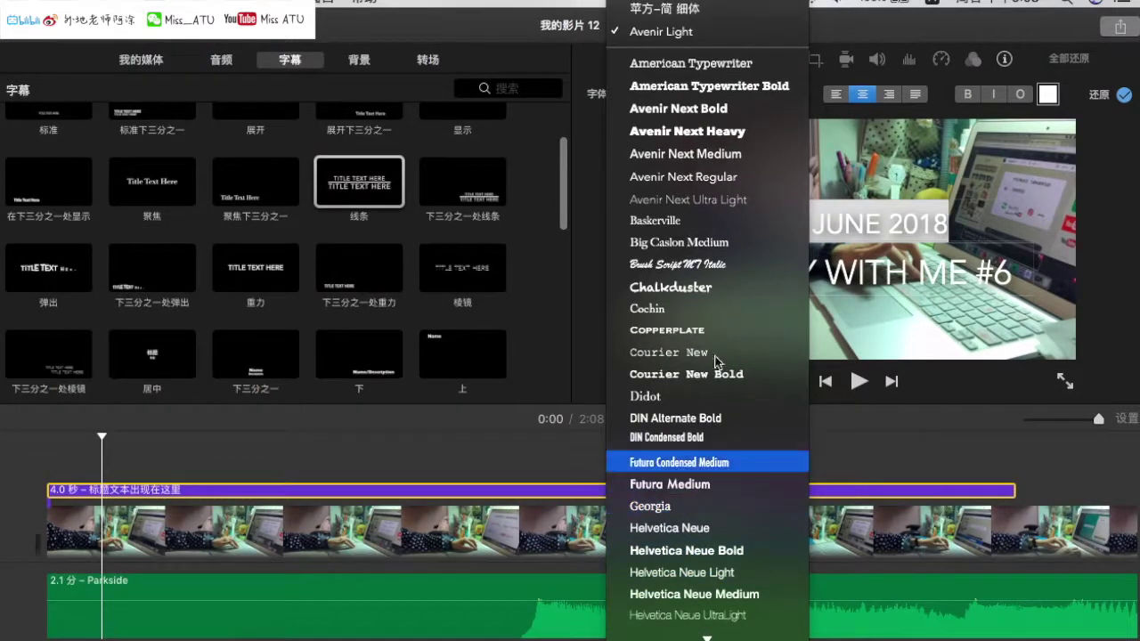
scroll(747, 310, "down", 4)
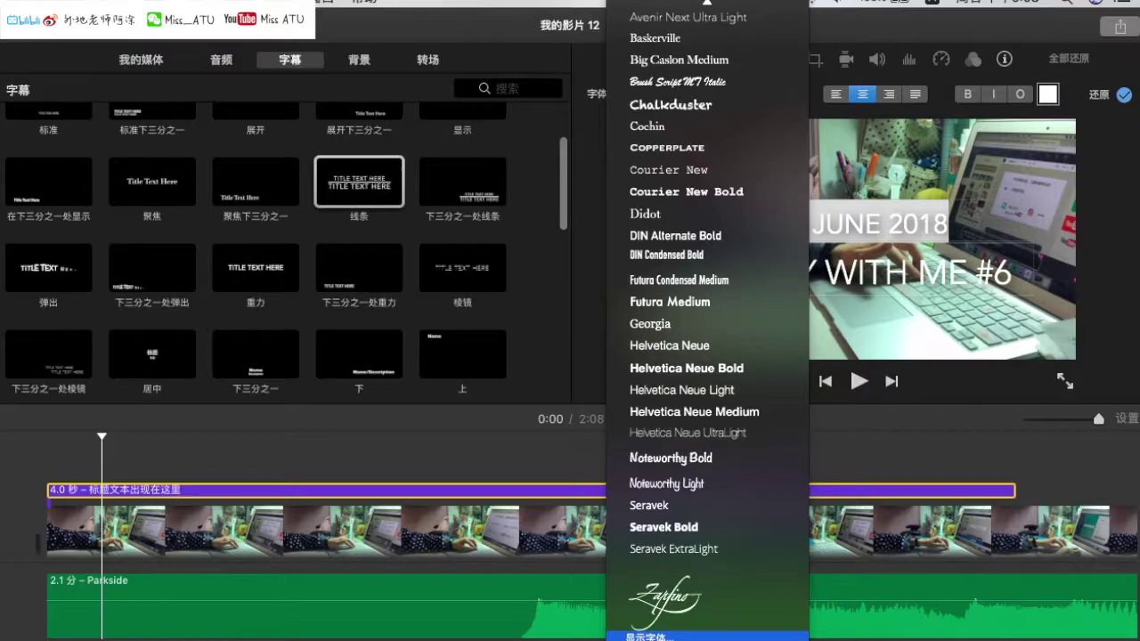
left_click(651, 633)
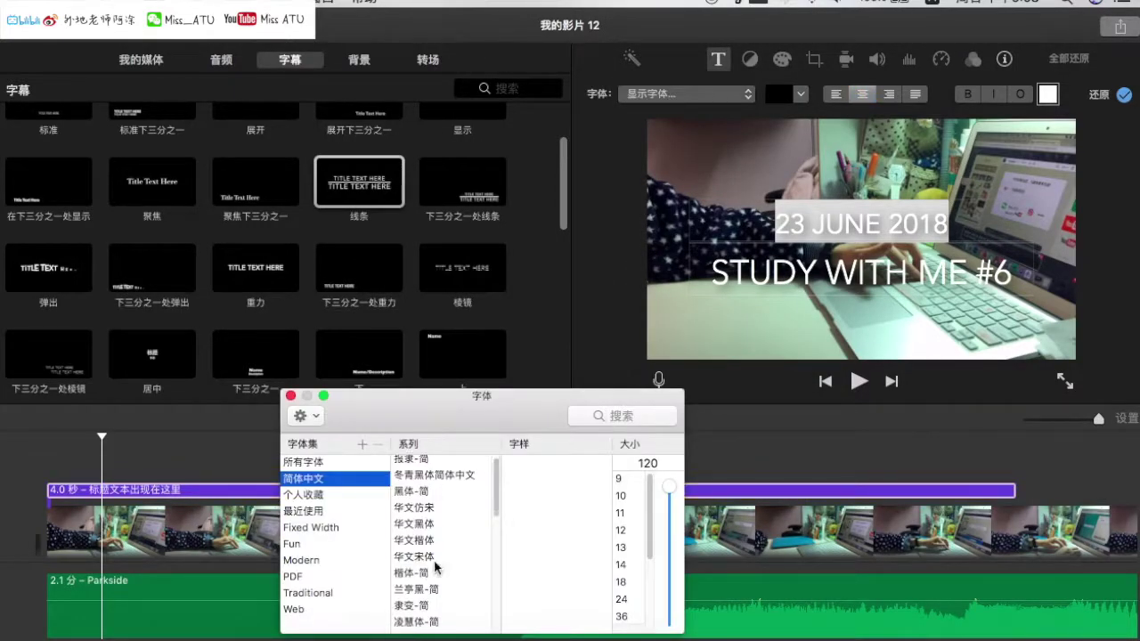
scroll(436, 570, "down", 3)
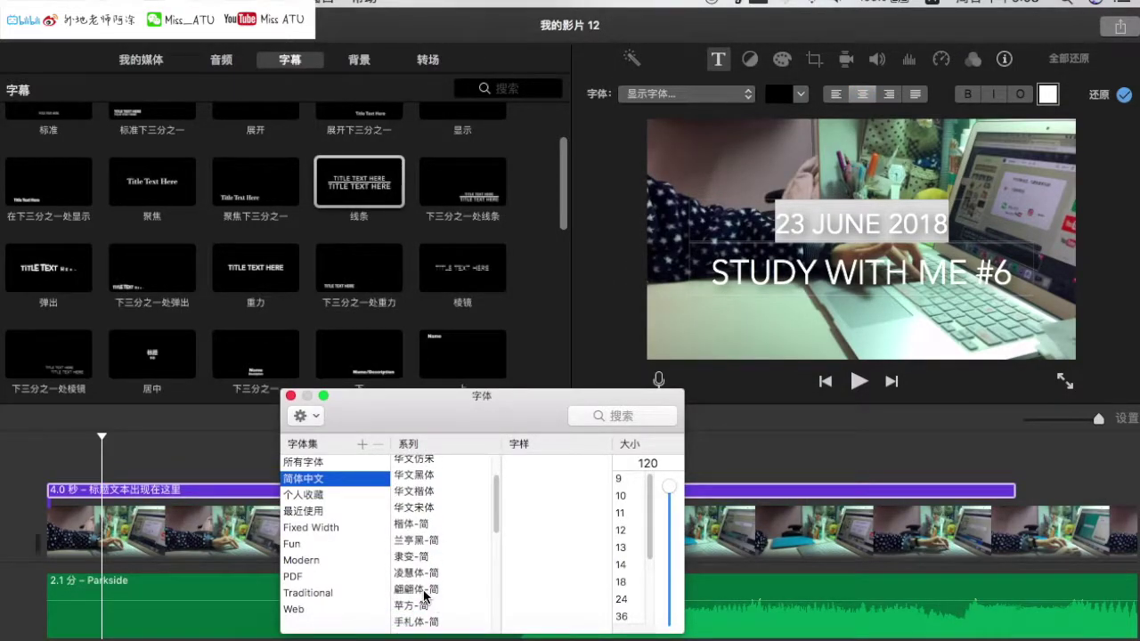
left_click(424, 592)
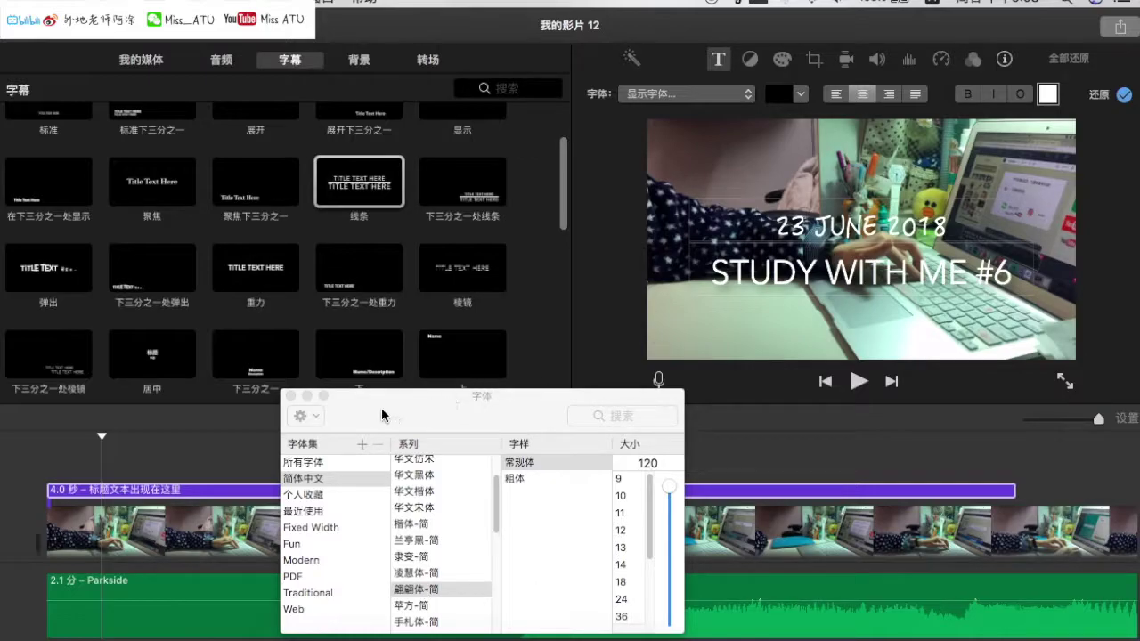
left_click(291, 396)
left_click(370, 490)
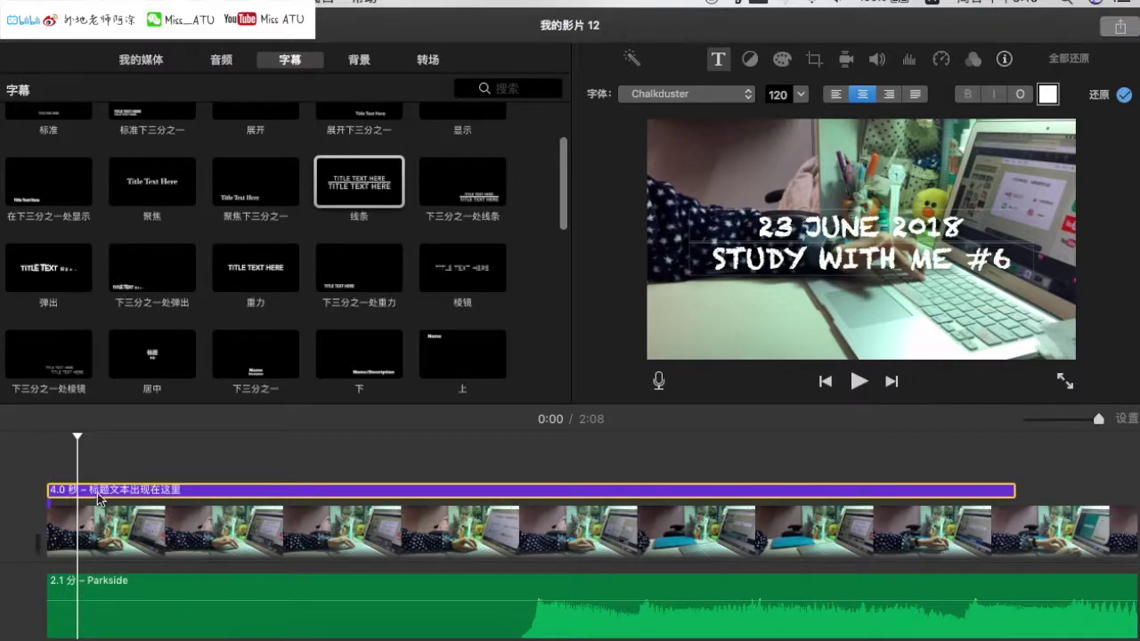
Play the opening title from the start of the timeline and pause once it has ended.
left_click(39, 459)
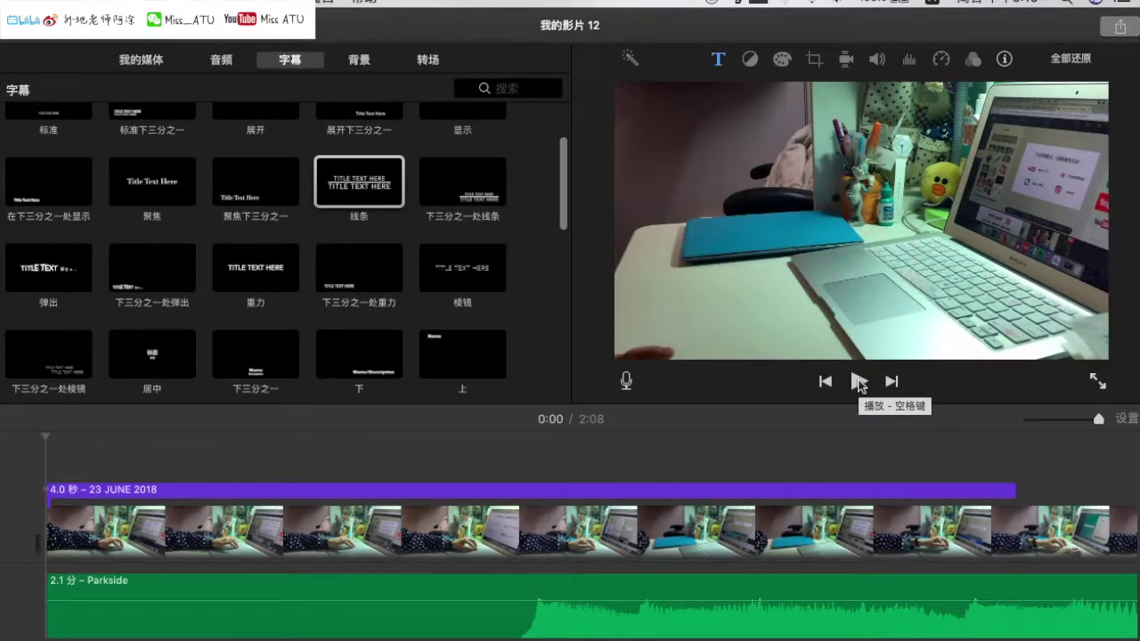
left_click(859, 383)
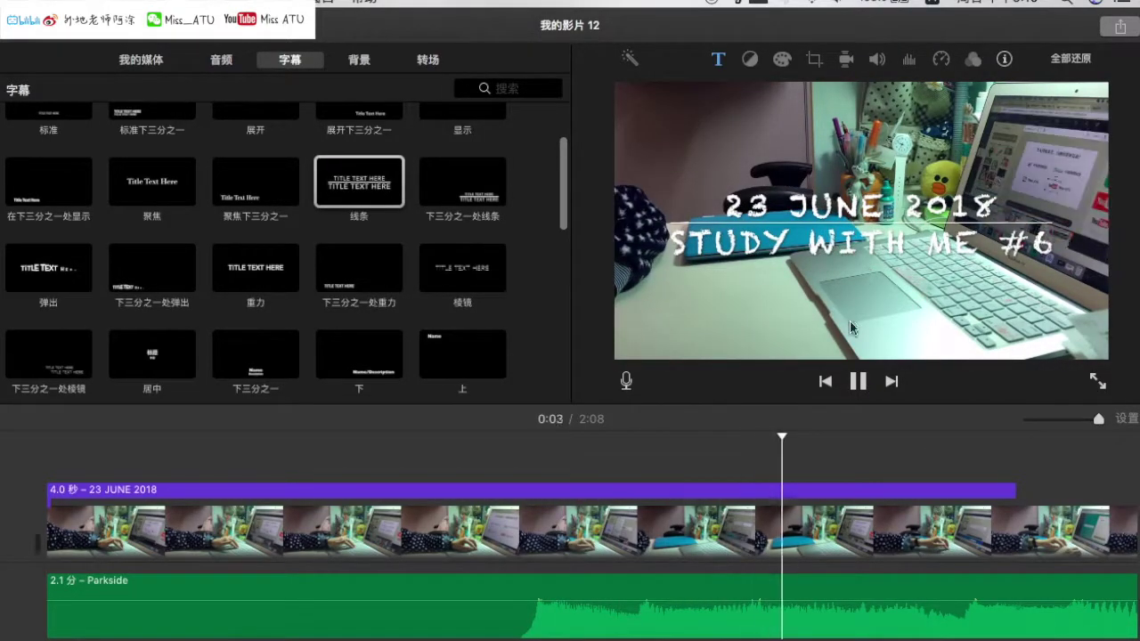
left_click(861, 383)
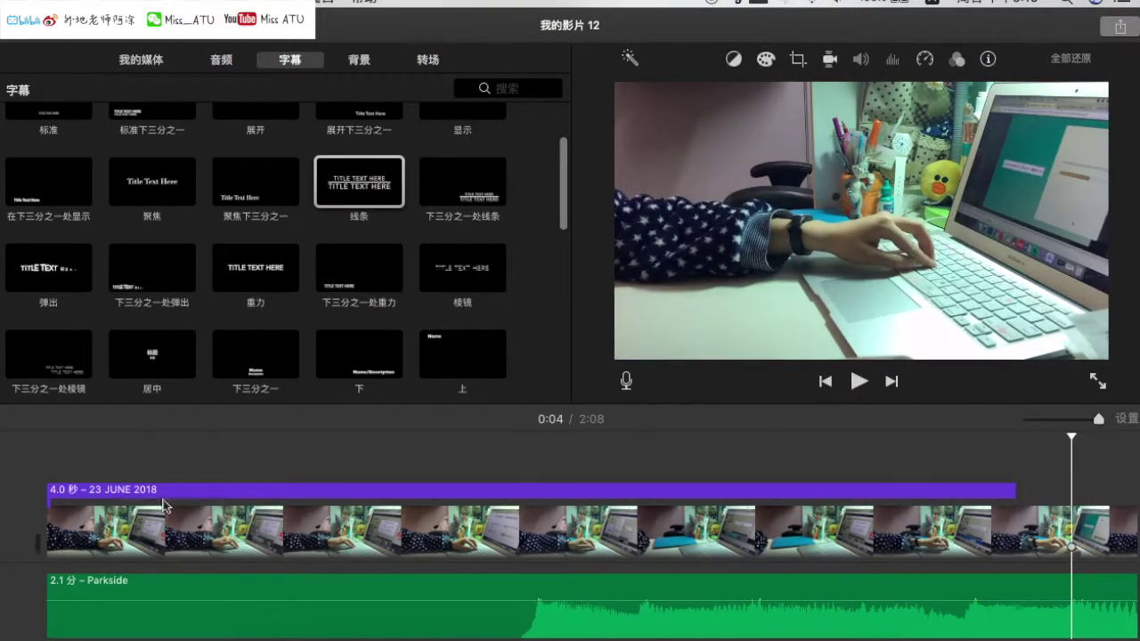
Shorten the opening title to about 2.5 seconds by splitting it, deleting the second part and adjusting its end edge.
key("Home")
left_click(655, 489)
left_click(648, 493)
key("super+b")
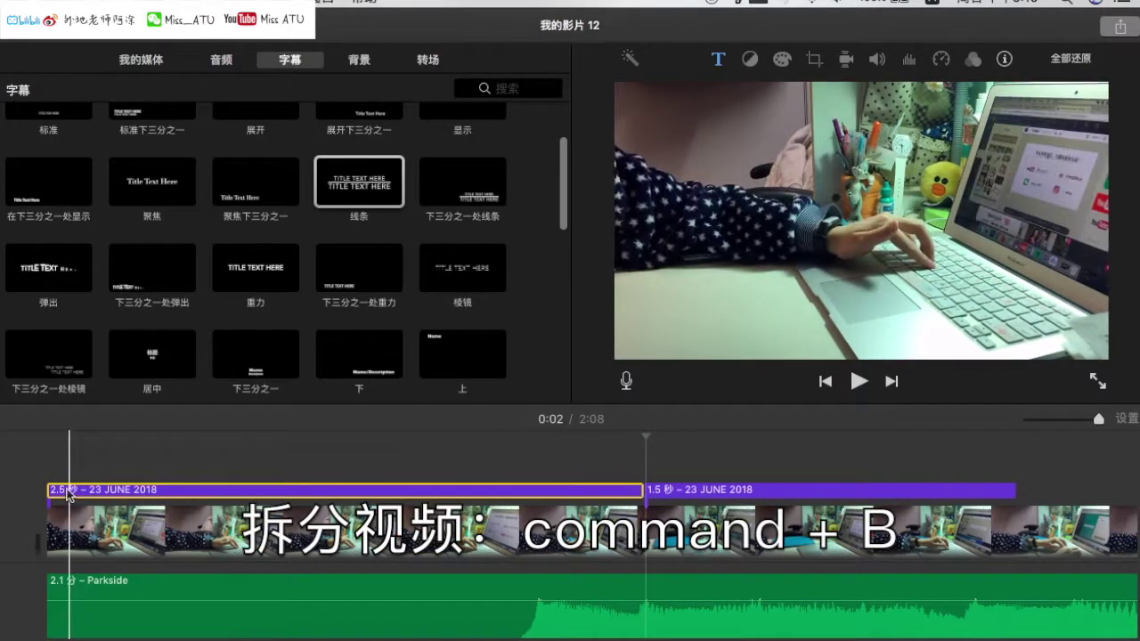
left_click(685, 495)
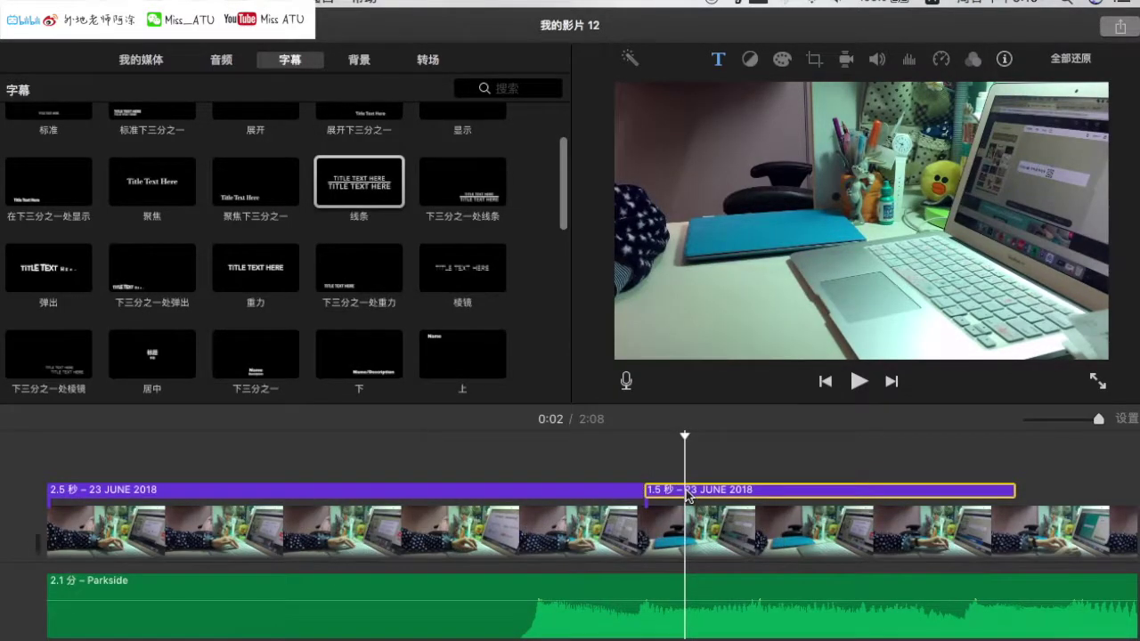
key("Delete")
left_click(636, 492)
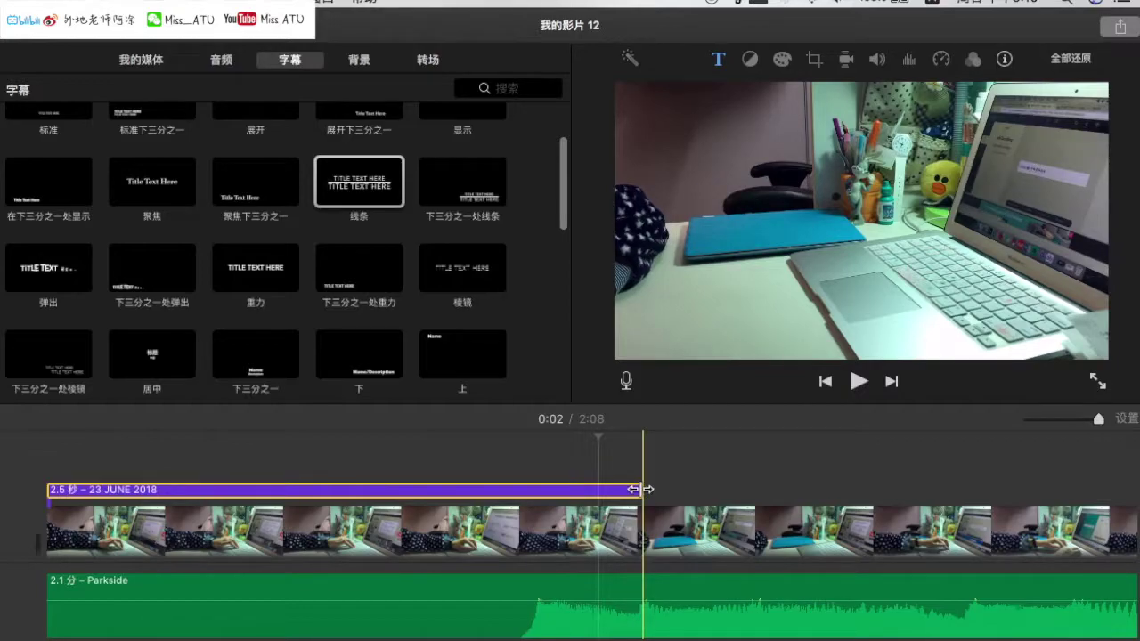
mouse_move(640, 489)
left_mouse_down()
mouse_move(578, 490)
mouse_move(630, 498)
left_mouse_up()
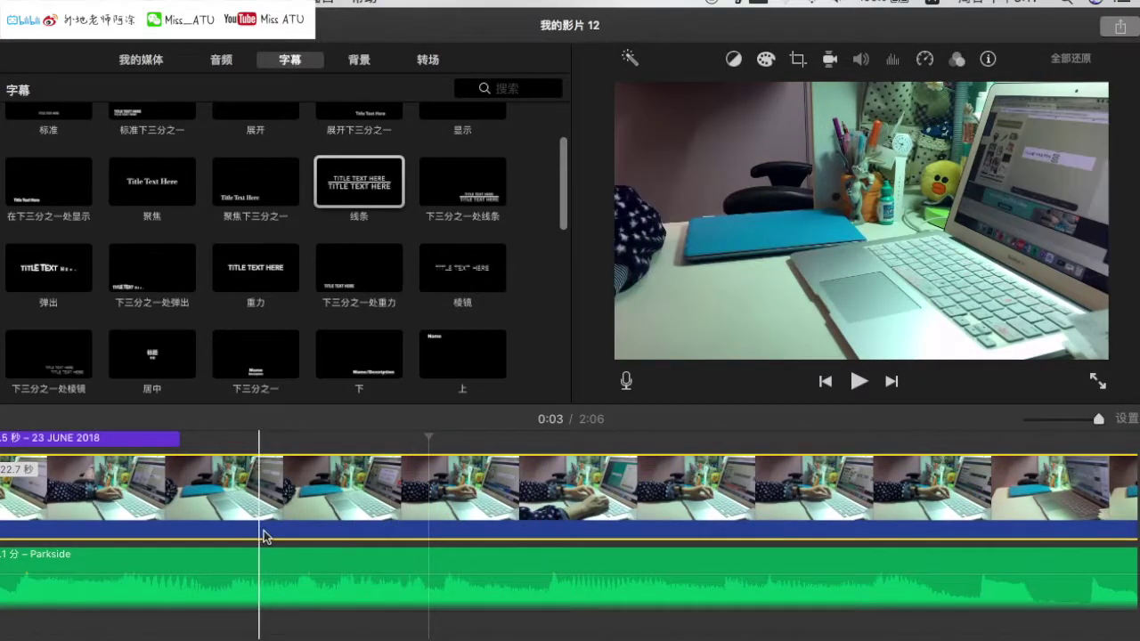
Split the first video clip at about 3 seconds, shortly after the end of the opening title.
left_click(557, 508)
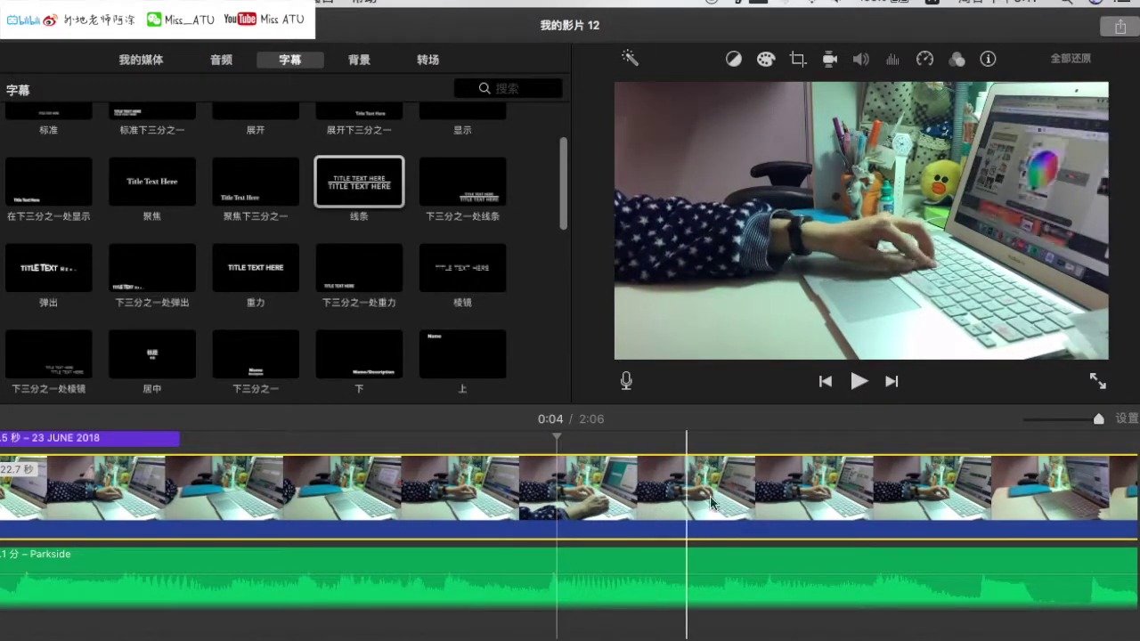
left_click(794, 490)
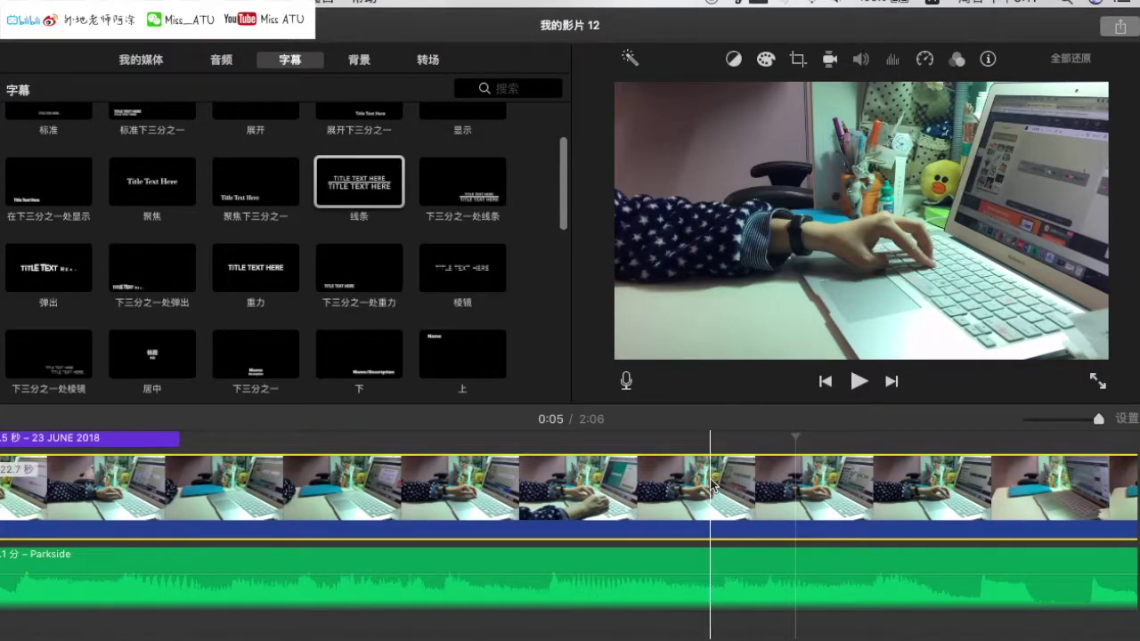
scroll(704, 481, "up", 3)
left_click(684, 467)
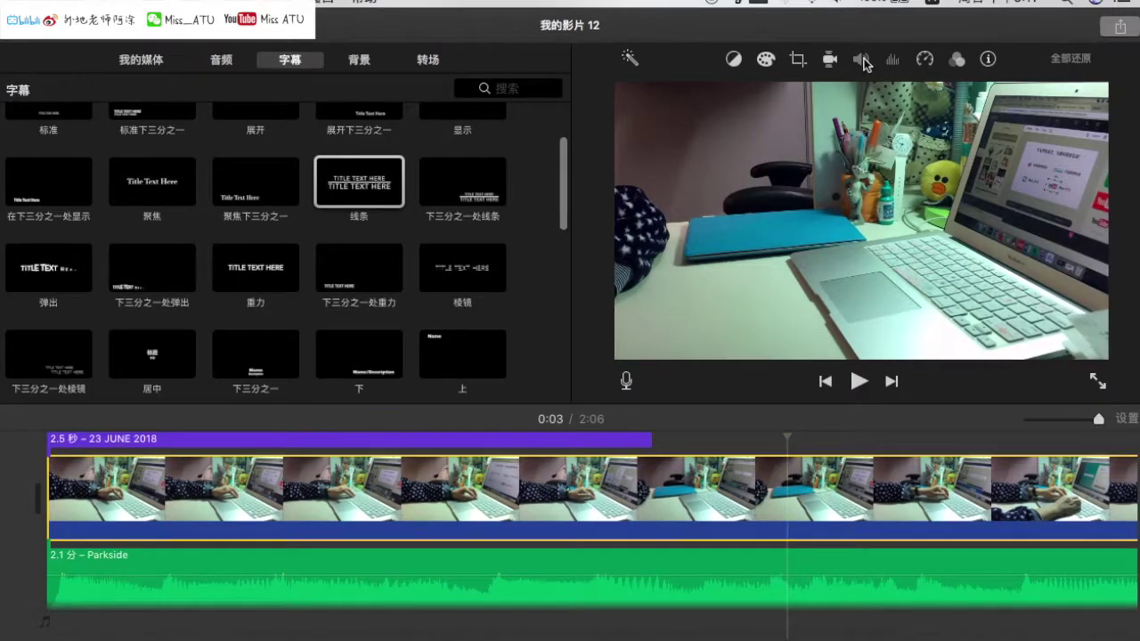
left_click(925, 58)
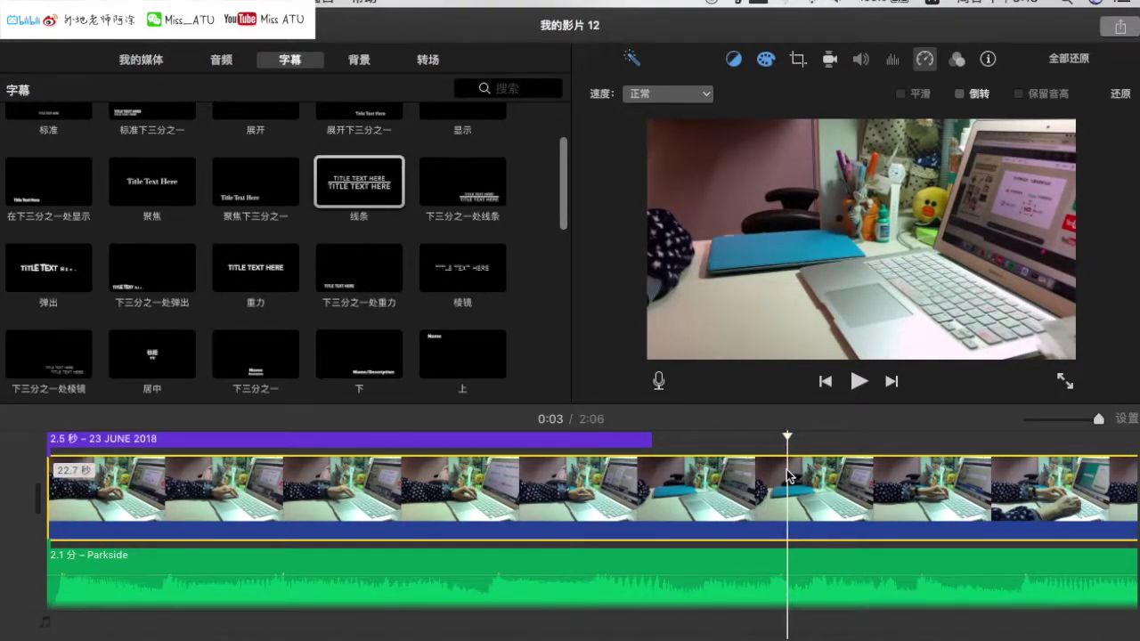
key("super+b")
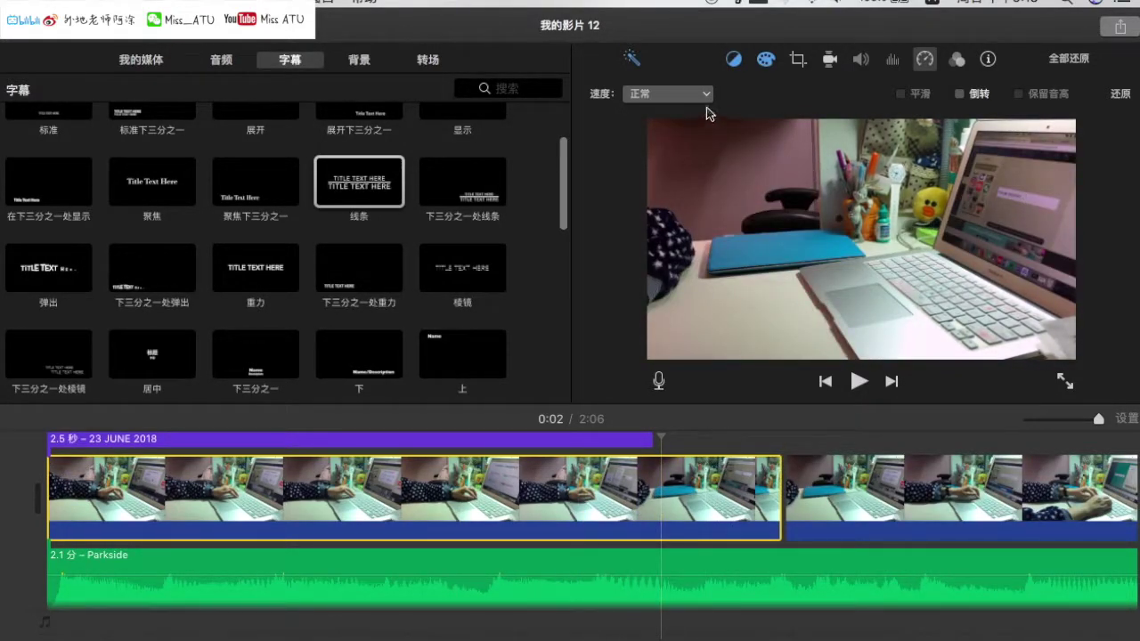
Speed up the first clip segment through 2× and 4× to 8×, and play it from the start.
left_click(647, 97)
left_click(654, 144)
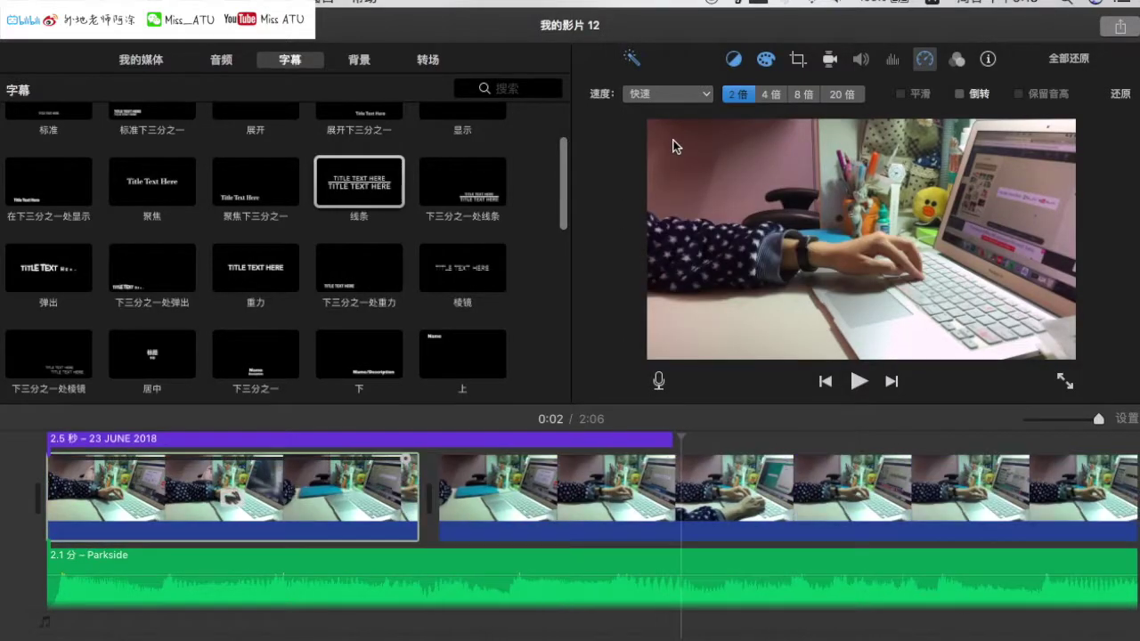
left_click(771, 94)
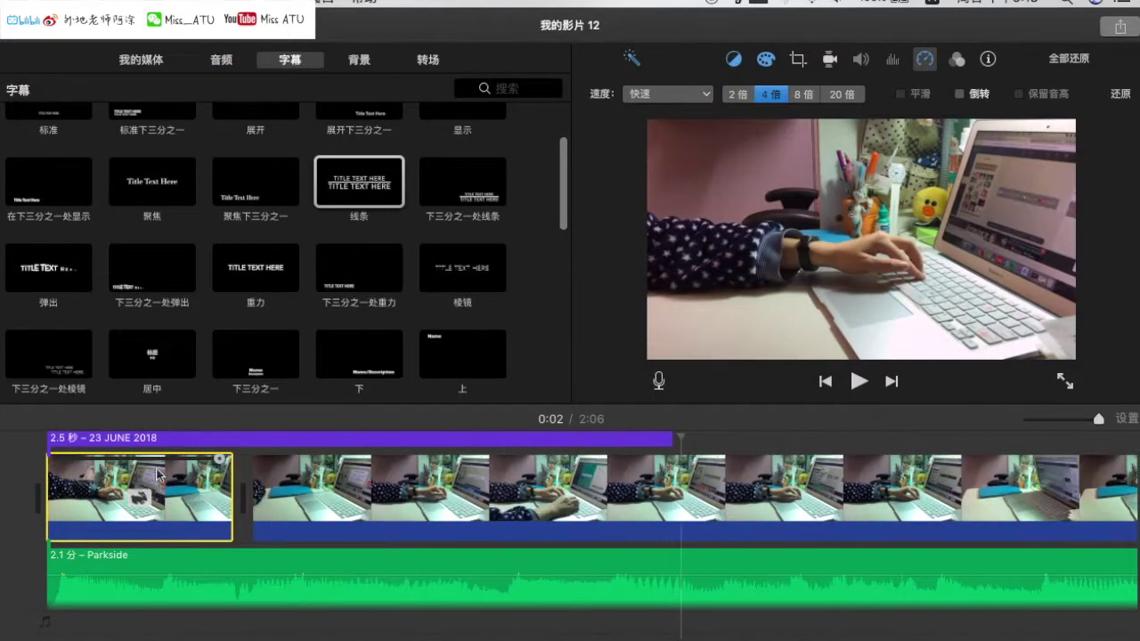
left_click(803, 94)
left_click(12, 485)
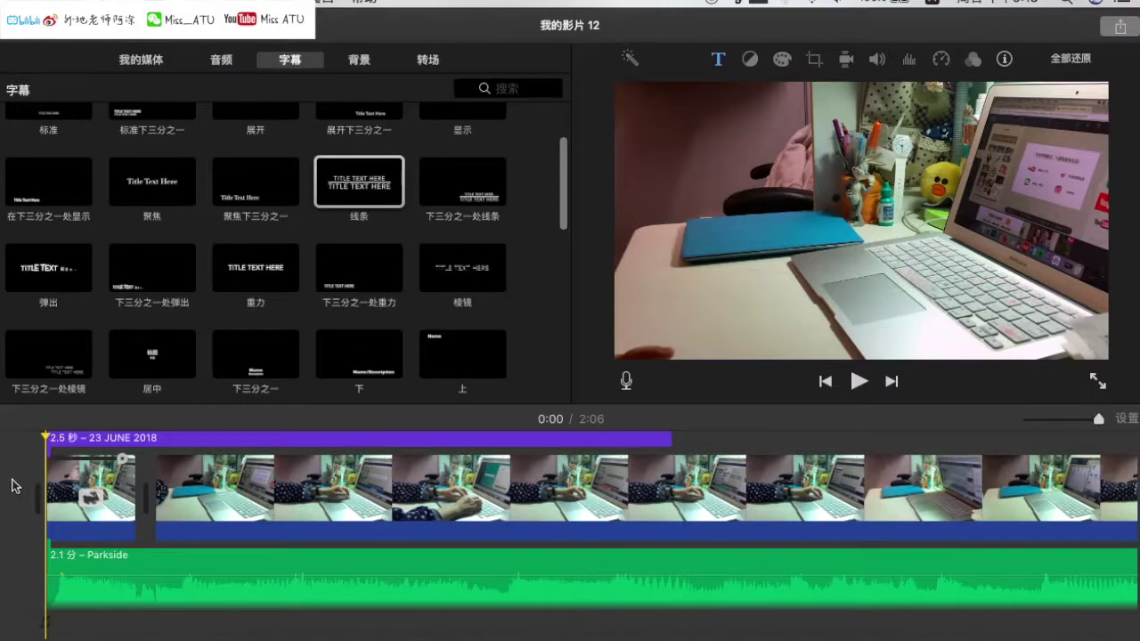
left_click(858, 388)
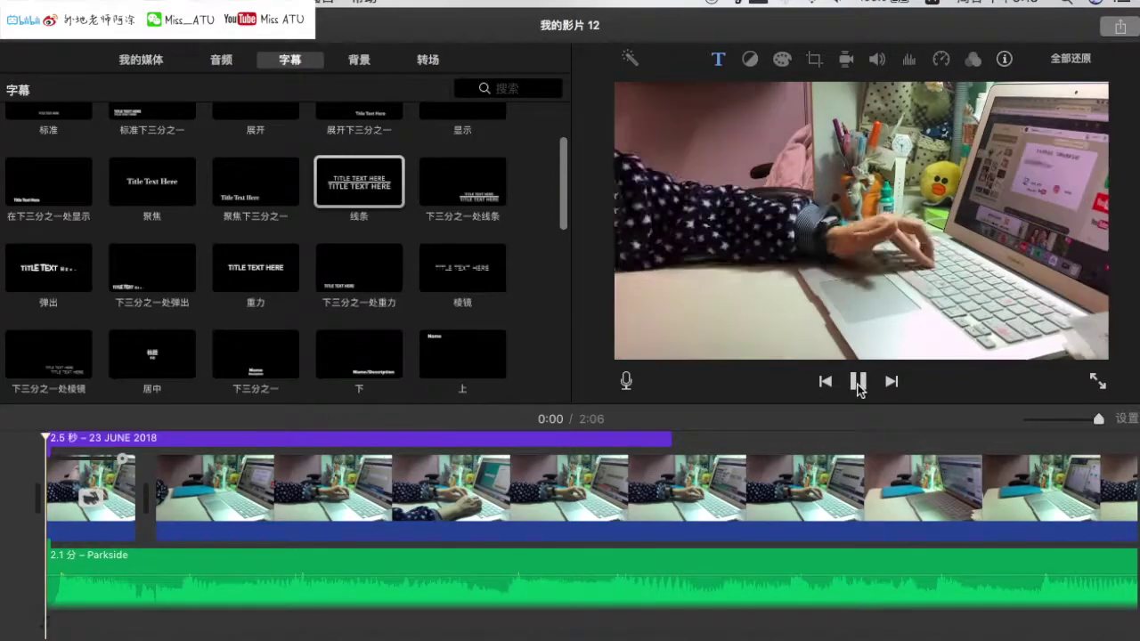
Try the slow speed at 10% on the first clip segment, and switch it back to fast.
left_click(100, 497)
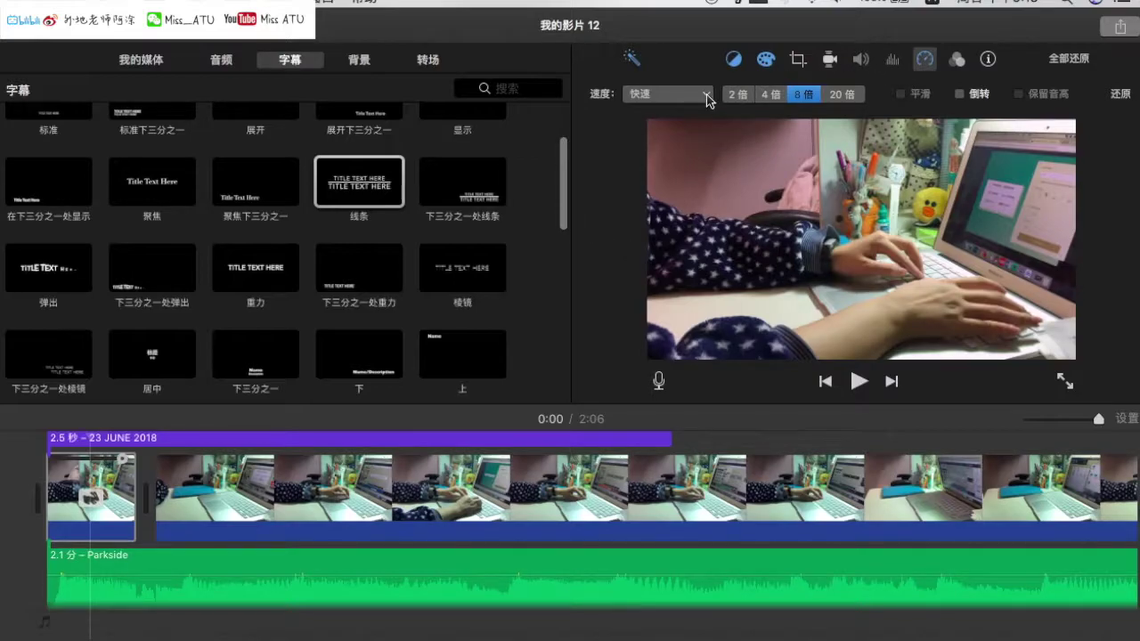
left_click(703, 94)
left_click(663, 127)
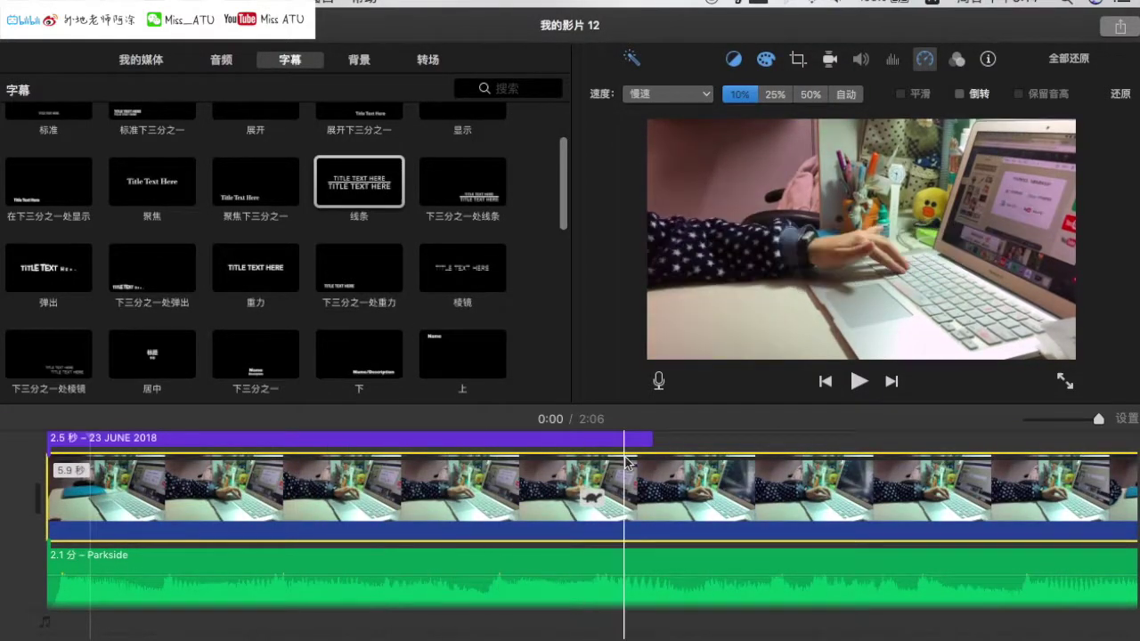
left_click(668, 94)
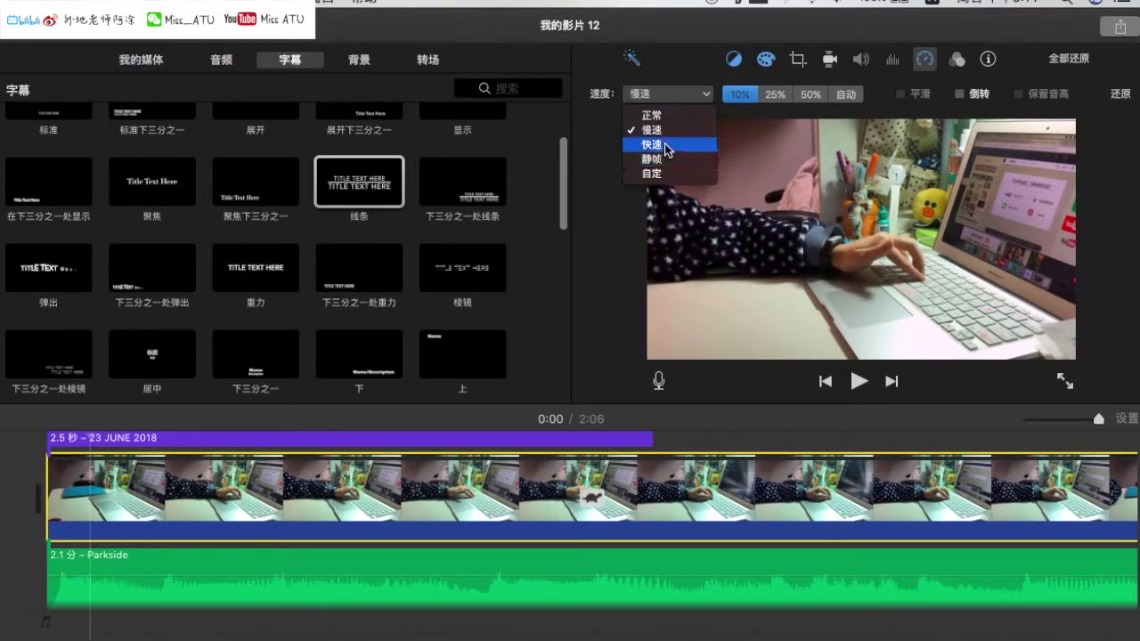
left_click(668, 144)
left_click(694, 95)
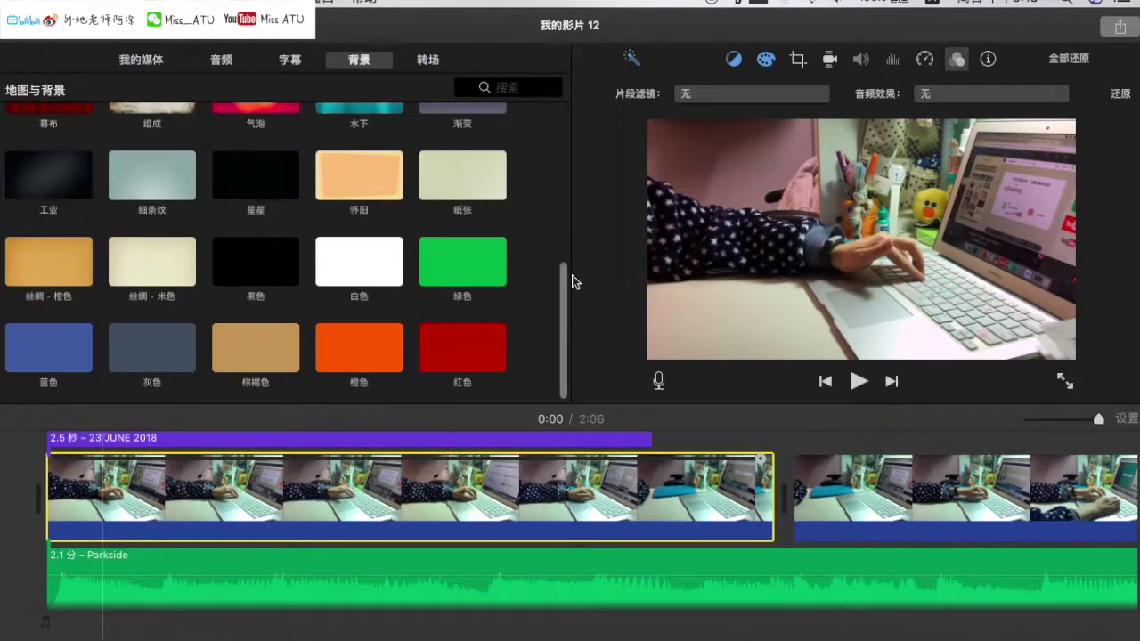
Insert the white (白色) background between the first and second video clips on the timeline.
scroll(561, 285, "up", 5)
left_click_drag(564, 188, 565, 347)
left_click_drag(355, 265, 779, 496)
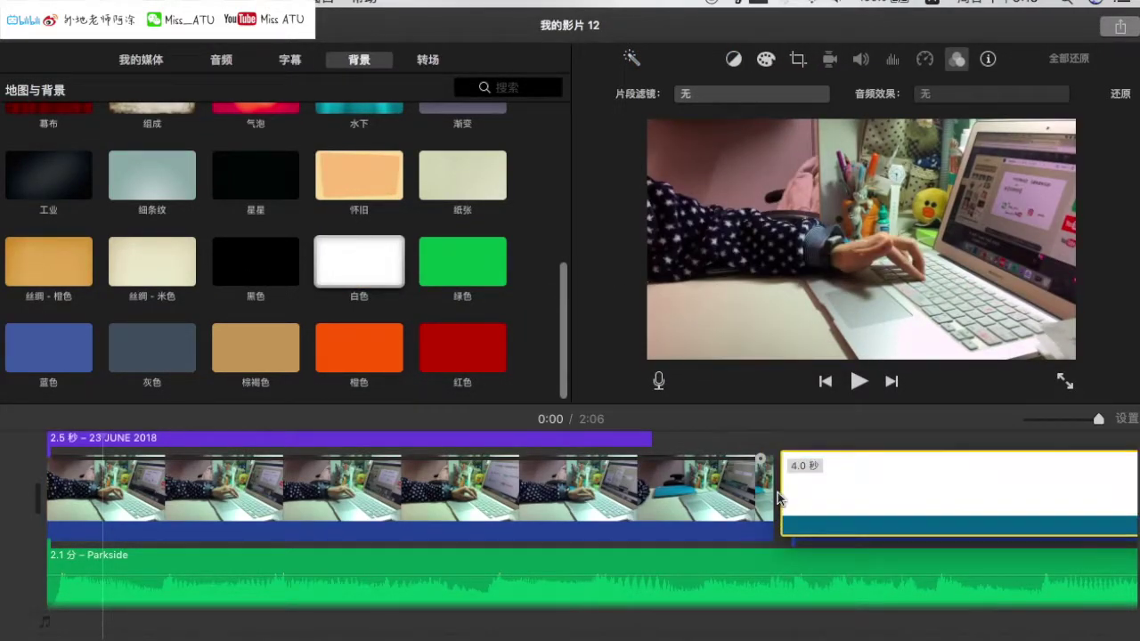
Place a 聚焦 title over the white background and shorten it to 3.7 seconds.
left_click(289, 60)
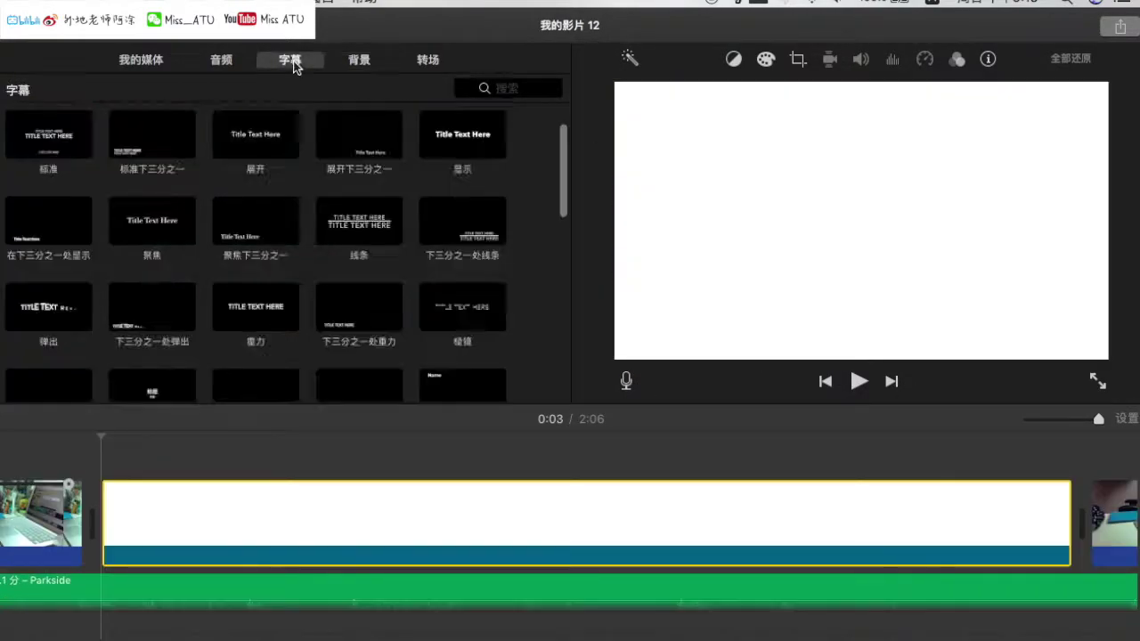
left_click_drag(128, 232, 357, 468)
left_click_drag(1069, 466, 930, 467)
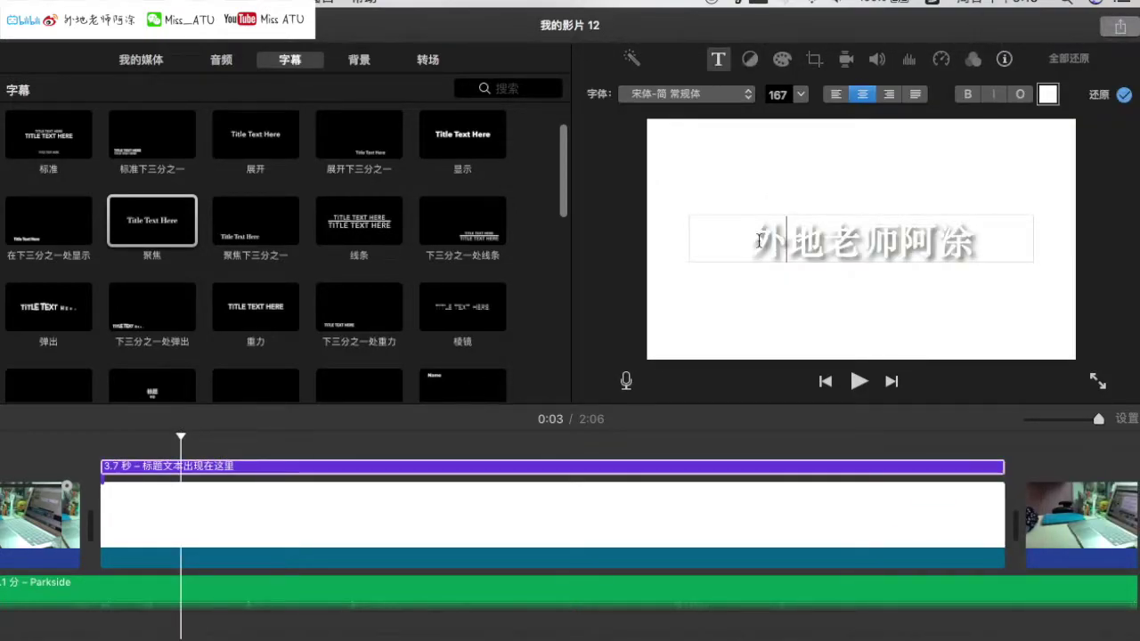
Change the colour of the channel-name title text on the white background to black, and play the title.
left_click_drag(759, 241, 976, 239)
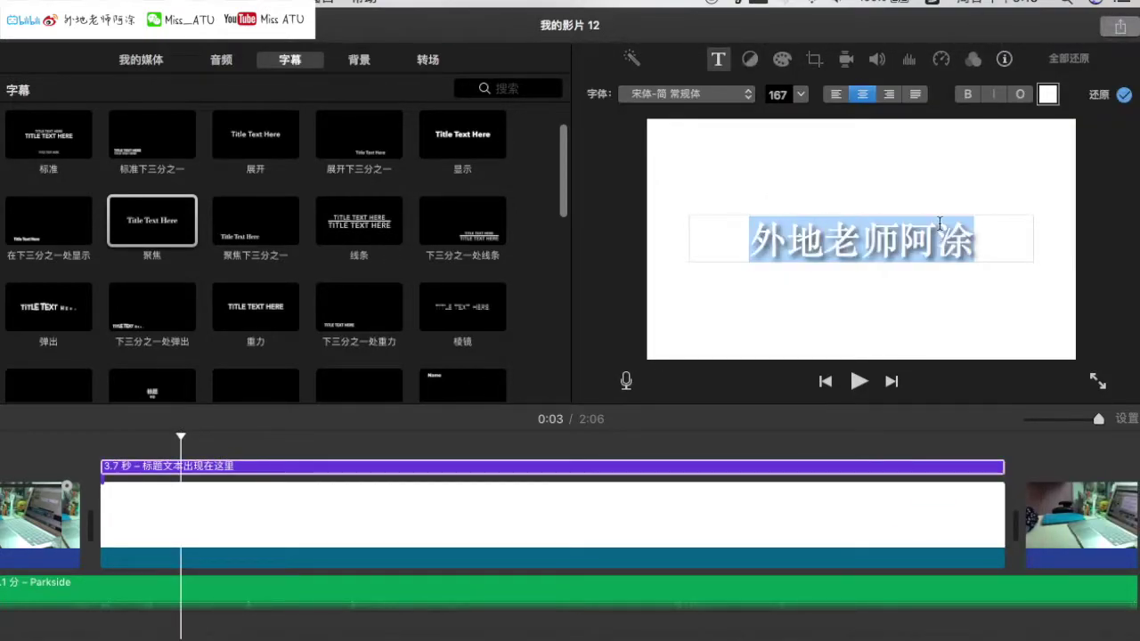
left_click(1047, 94)
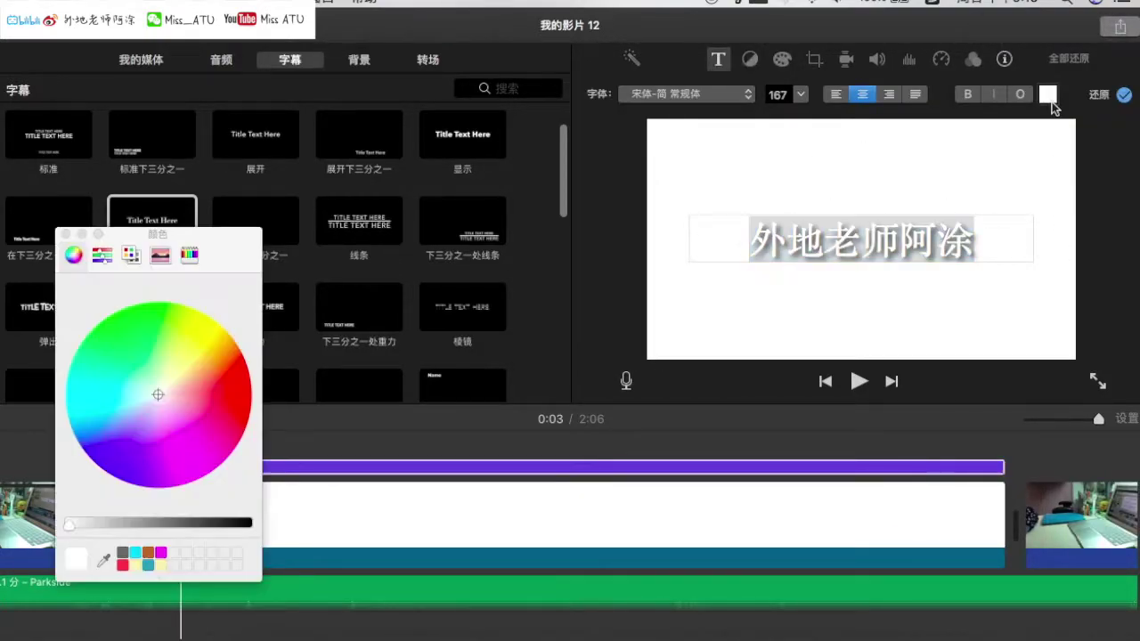
left_click(90, 377)
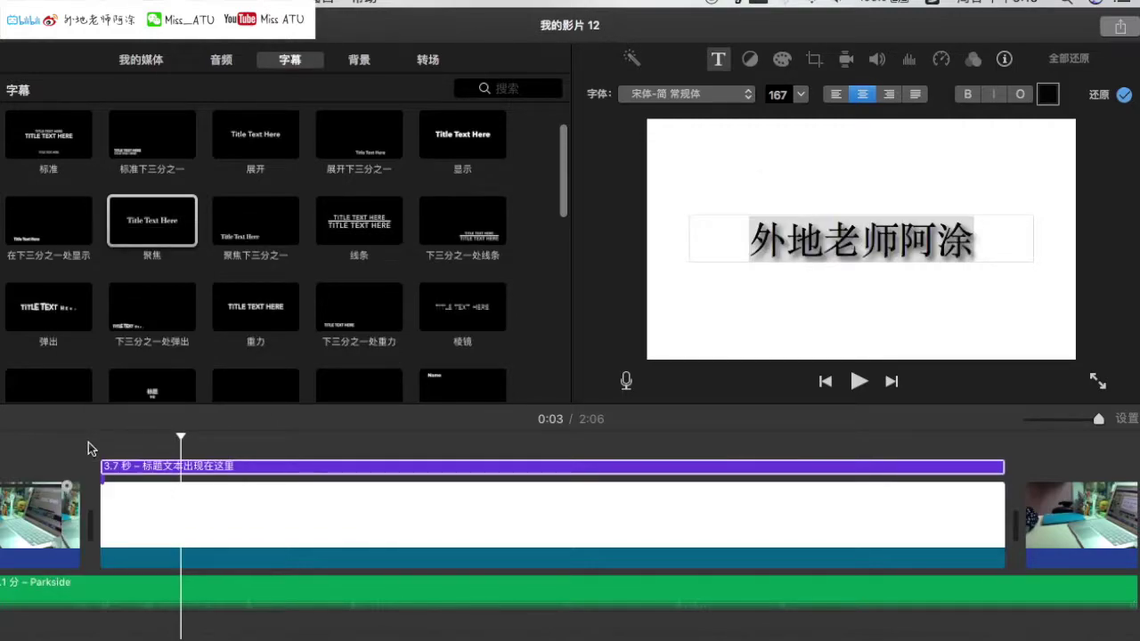
left_click(861, 385)
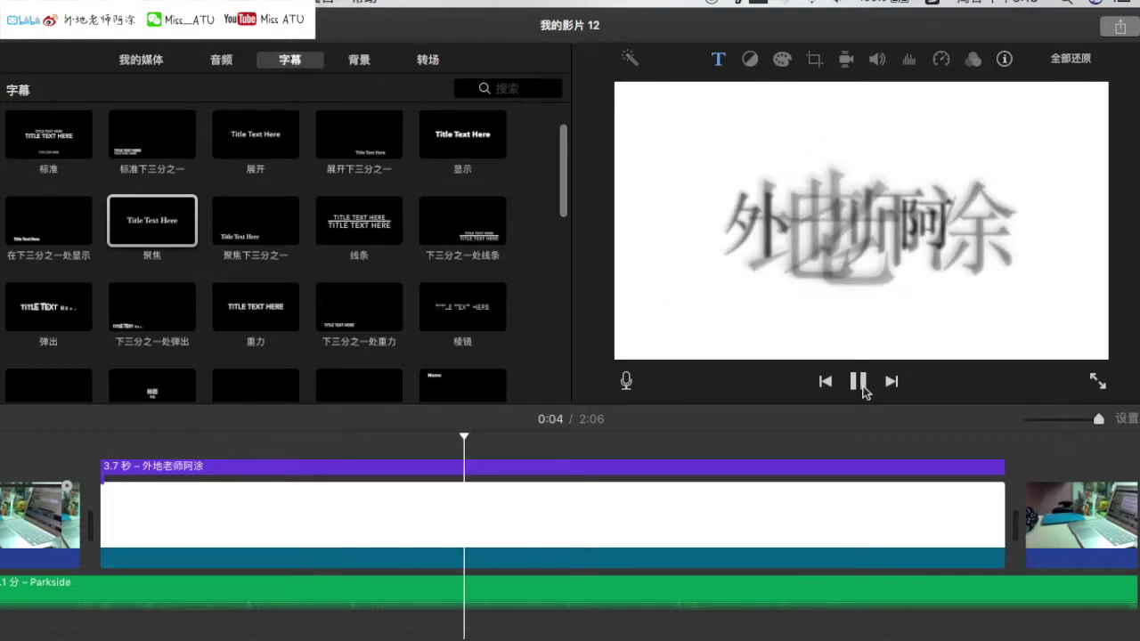
key("space")
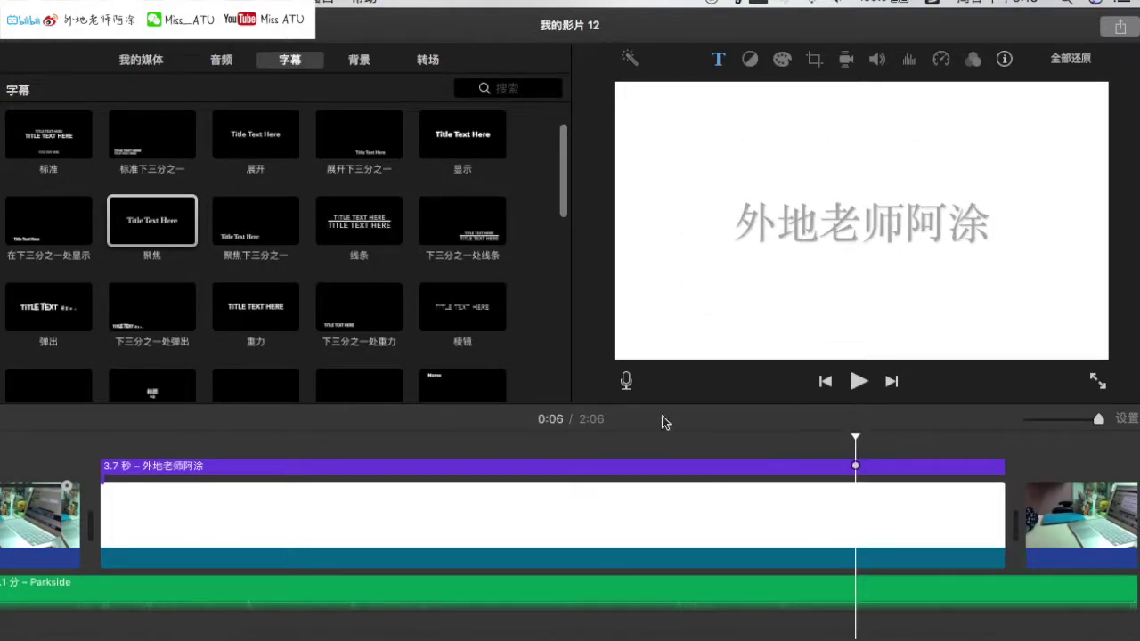
Preview the 交叉叠化 transition in the transition library.
left_click(361, 59)
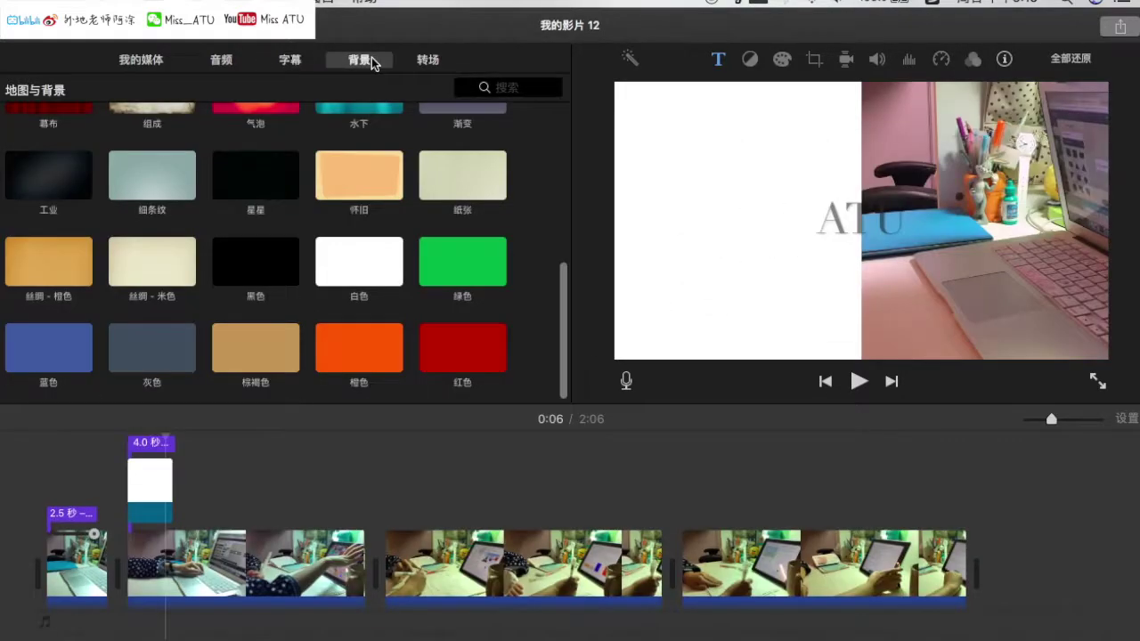
left_click(429, 60)
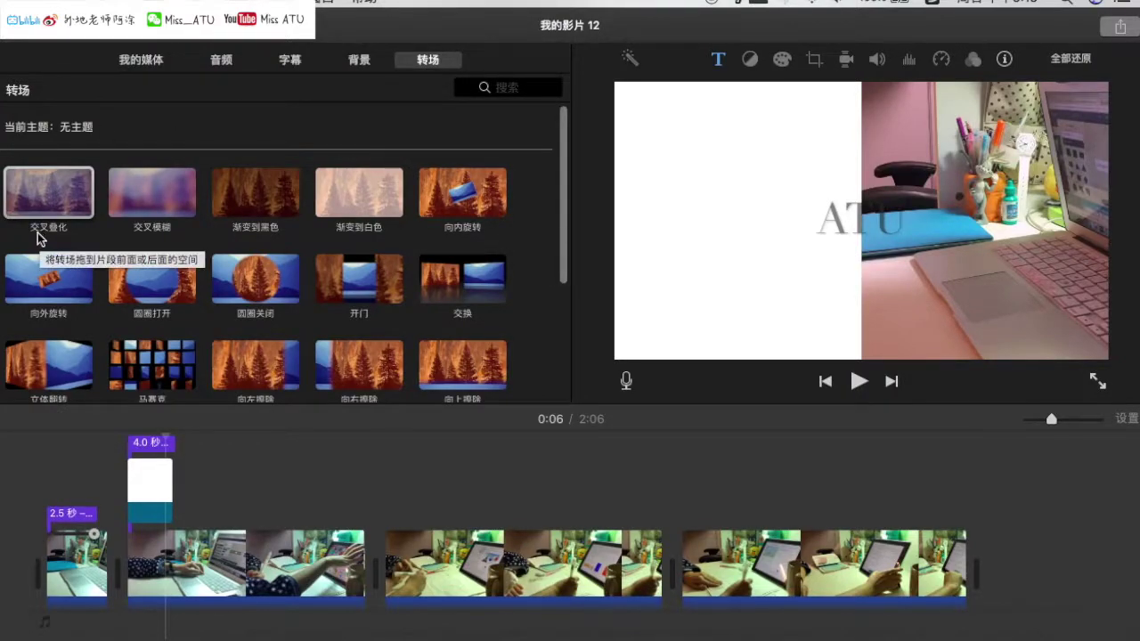
left_click(20, 188)
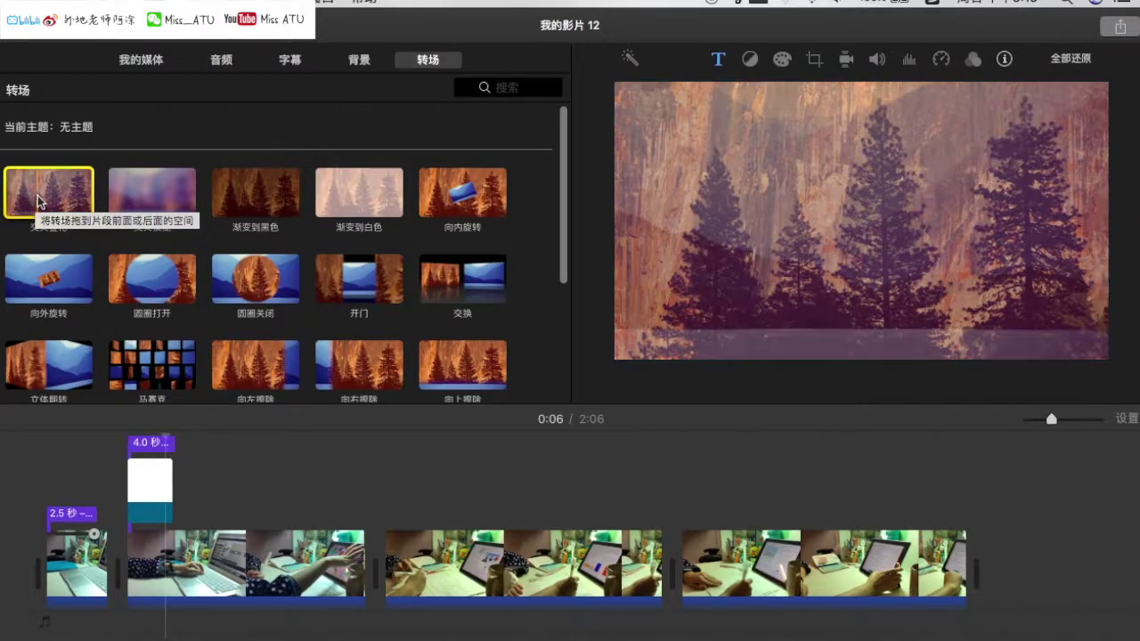
Insert the 马赛克 transition between the second and third video clips, and play it.
scroll(156, 383, "down", 2)
scroll(156, 370, "down", 1)
mouse_move(152, 298)
left_mouse_down()
mouse_move(375, 392)
mouse_move(383, 534)
mouse_move(371, 575)
left_mouse_up()
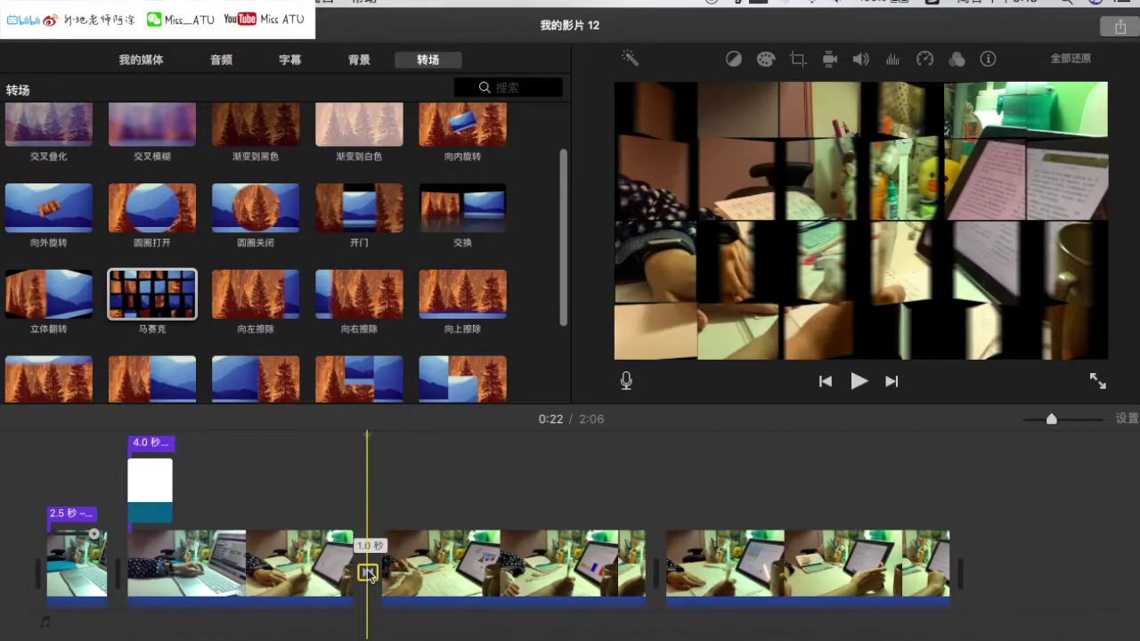
left_click(858, 381)
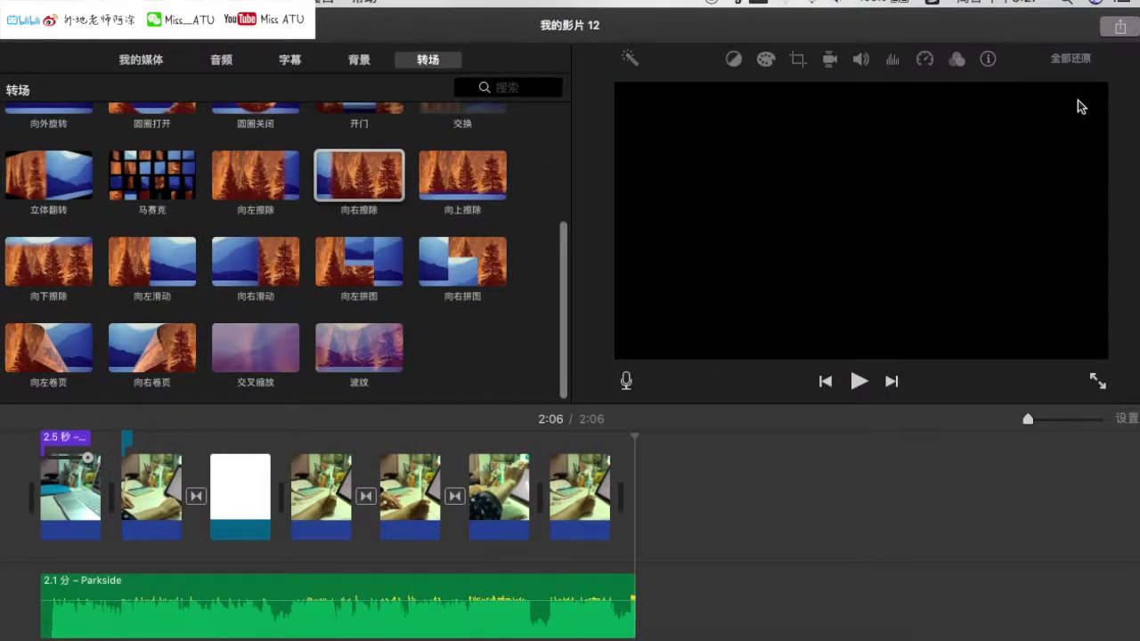
Start exporting the movie as a file and set its compression to 较好质量.
left_click(1120, 28)
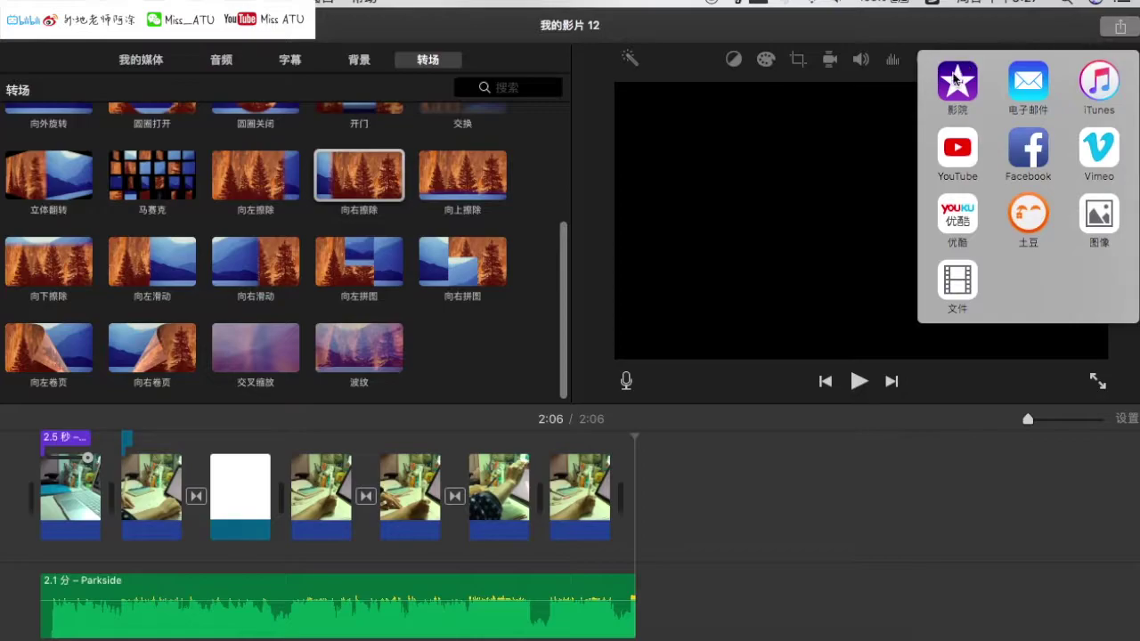
left_click(957, 281)
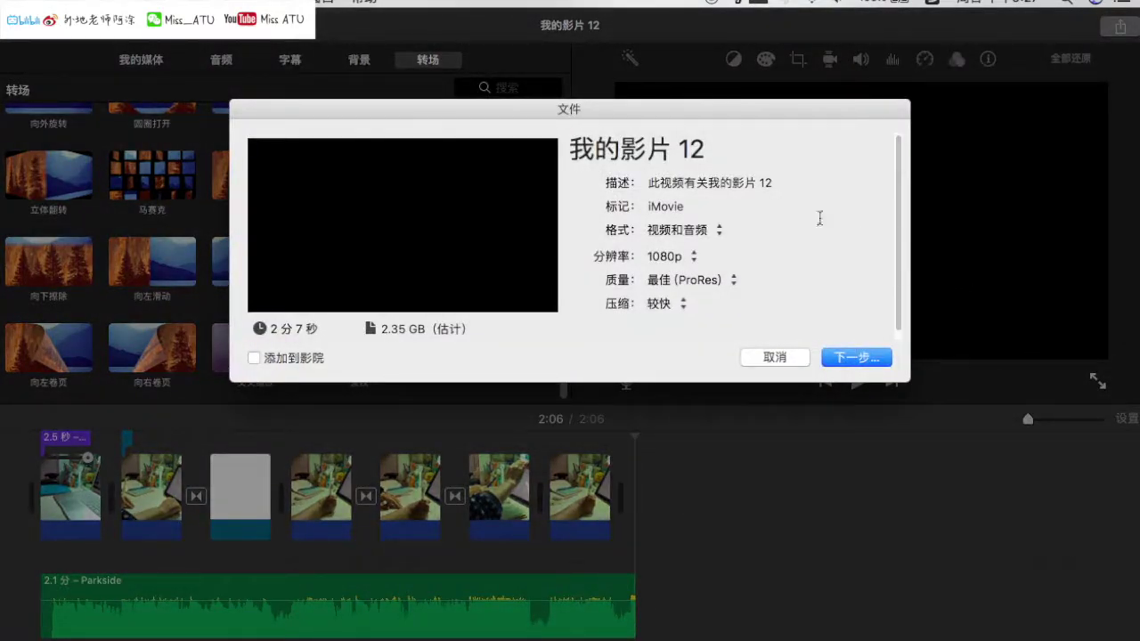
left_click(751, 185)
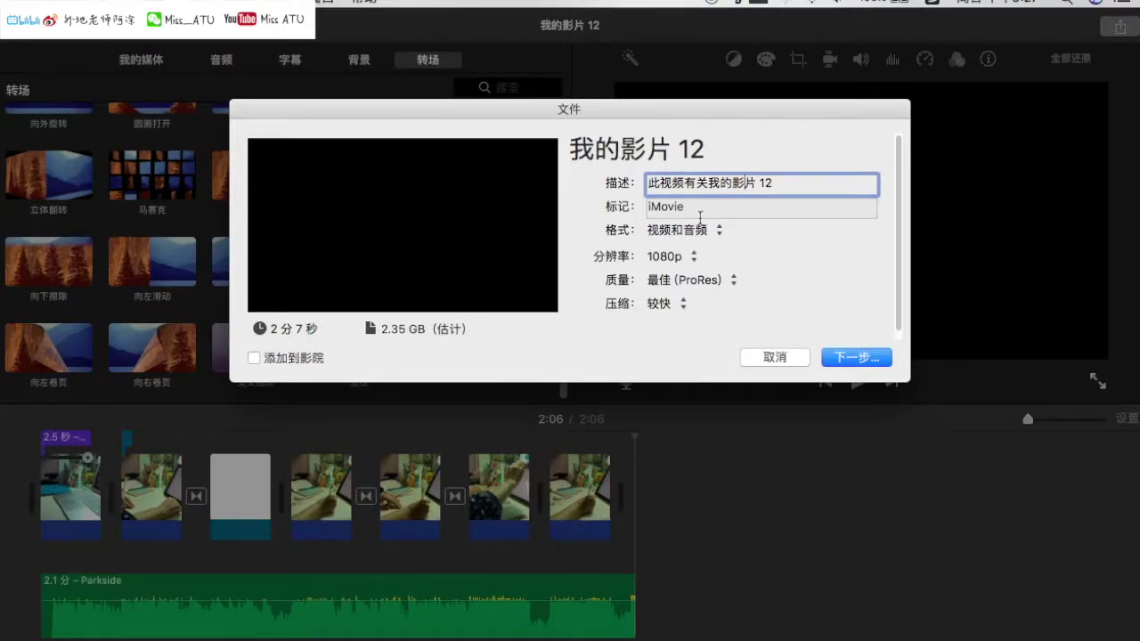
left_click(687, 255)
left_click(723, 304)
left_click(734, 281)
left_click(736, 281)
left_click(683, 304)
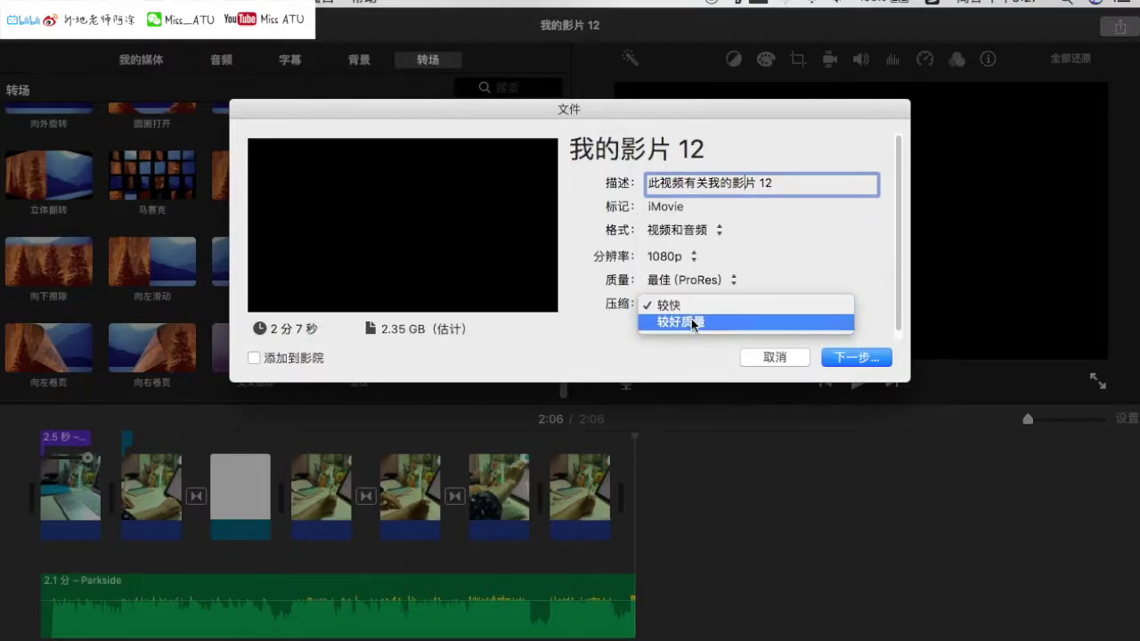
left_click(693, 322)
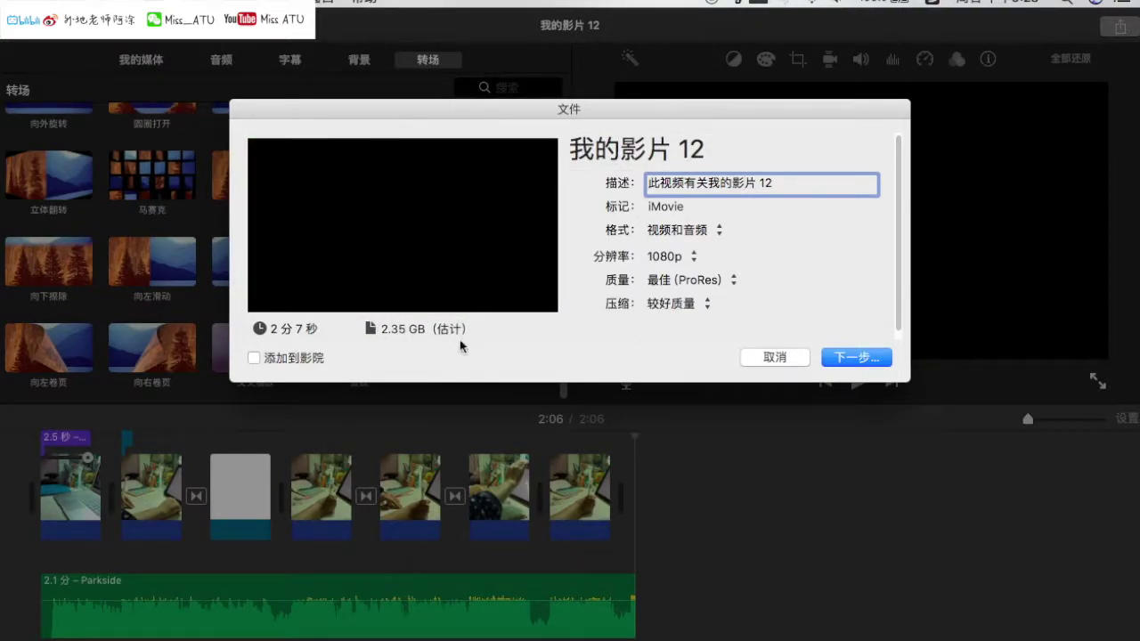
Set the export resolution to 540p and proceed with the file export.
left_click(680, 257)
left_click(688, 225)
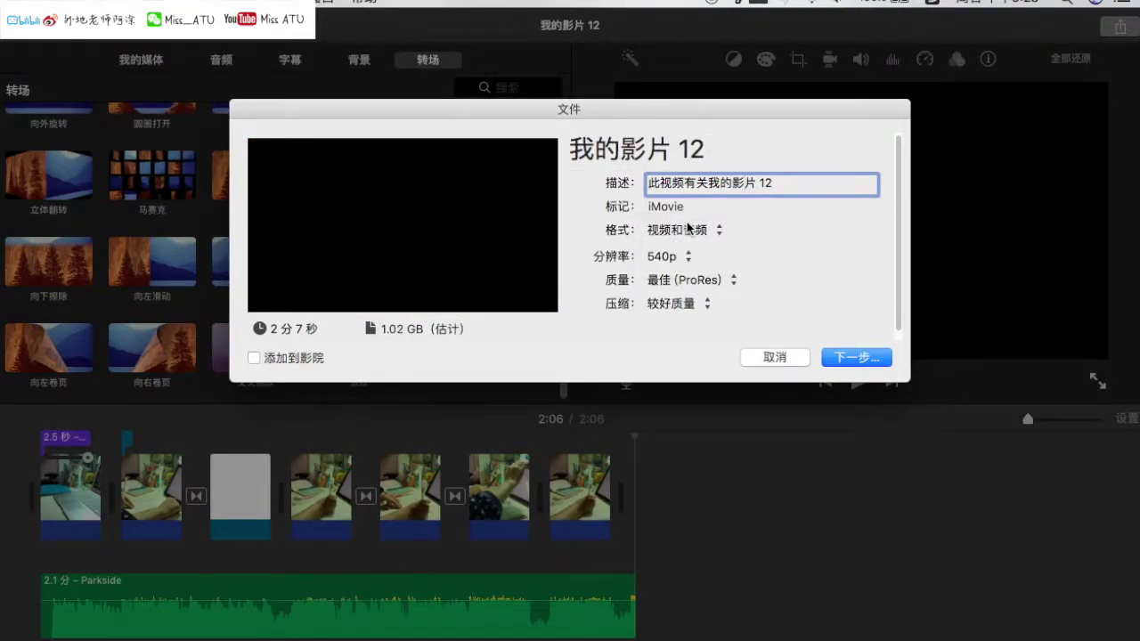
left_click(857, 358)
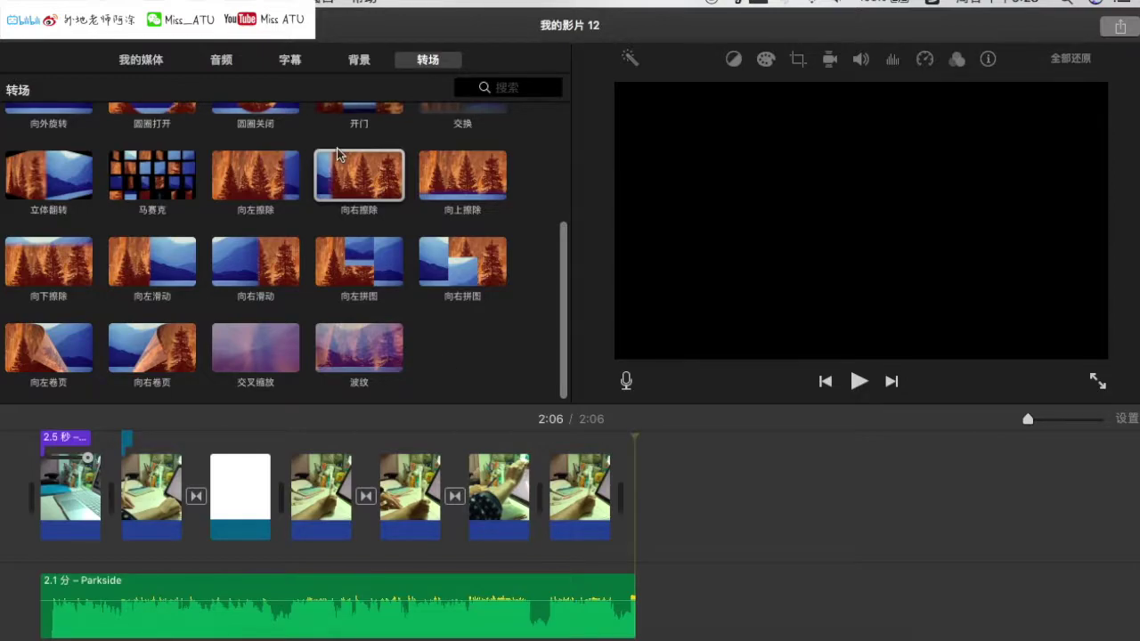
Look through the imported audio and video clips in the project's media library.
scroll(570, 196, "up", 5)
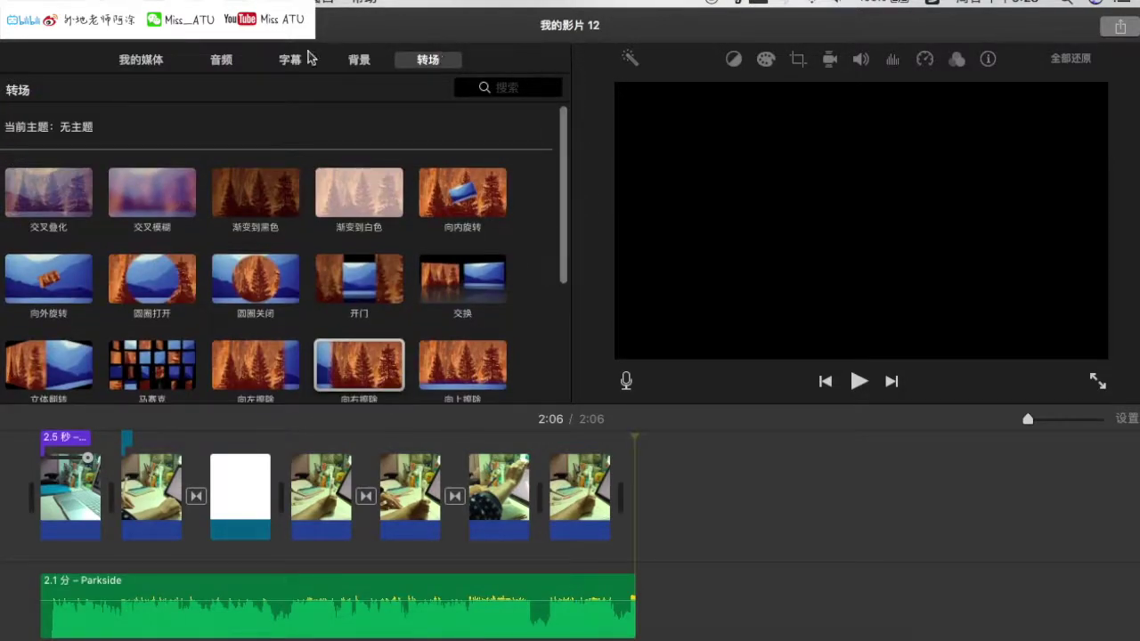
left_click(141, 60)
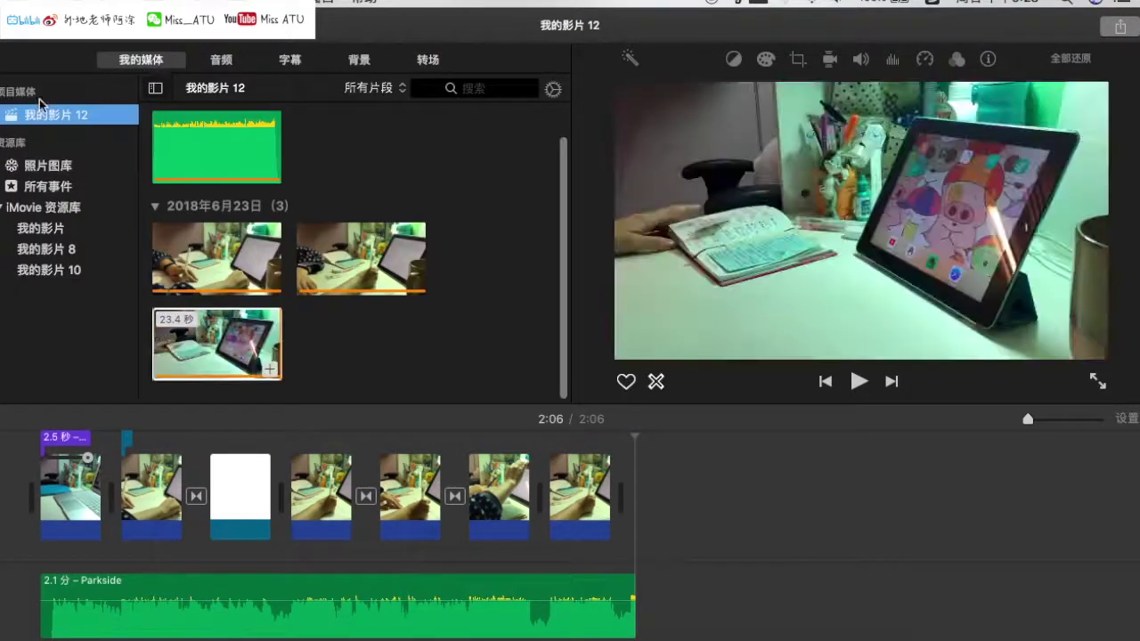
left_click(993, 529)
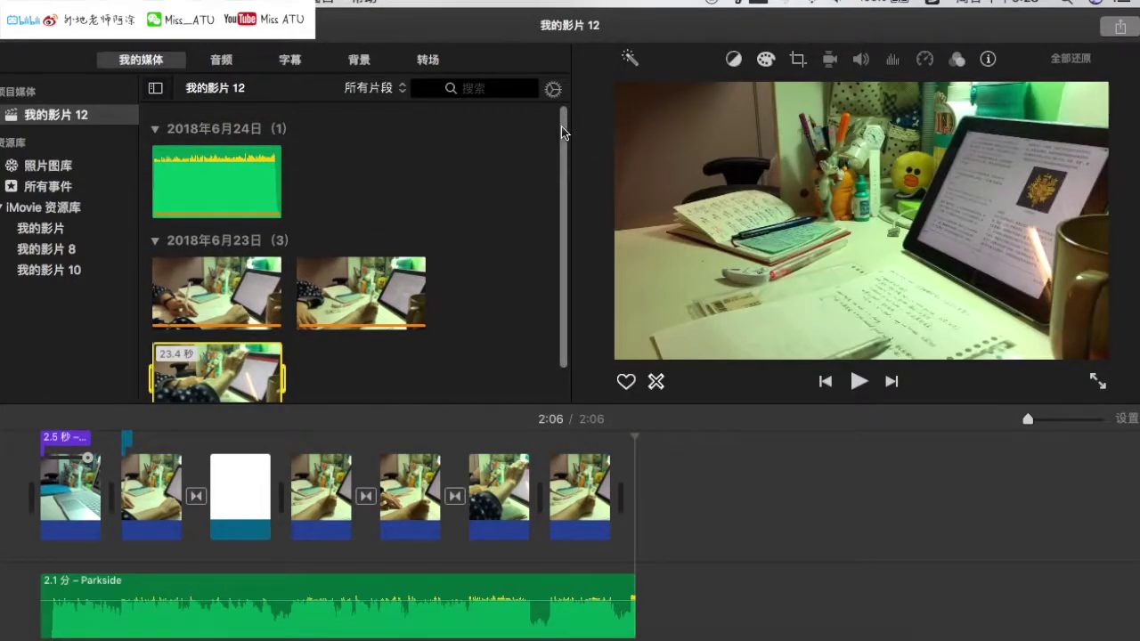
scroll(562, 132, "down", 2)
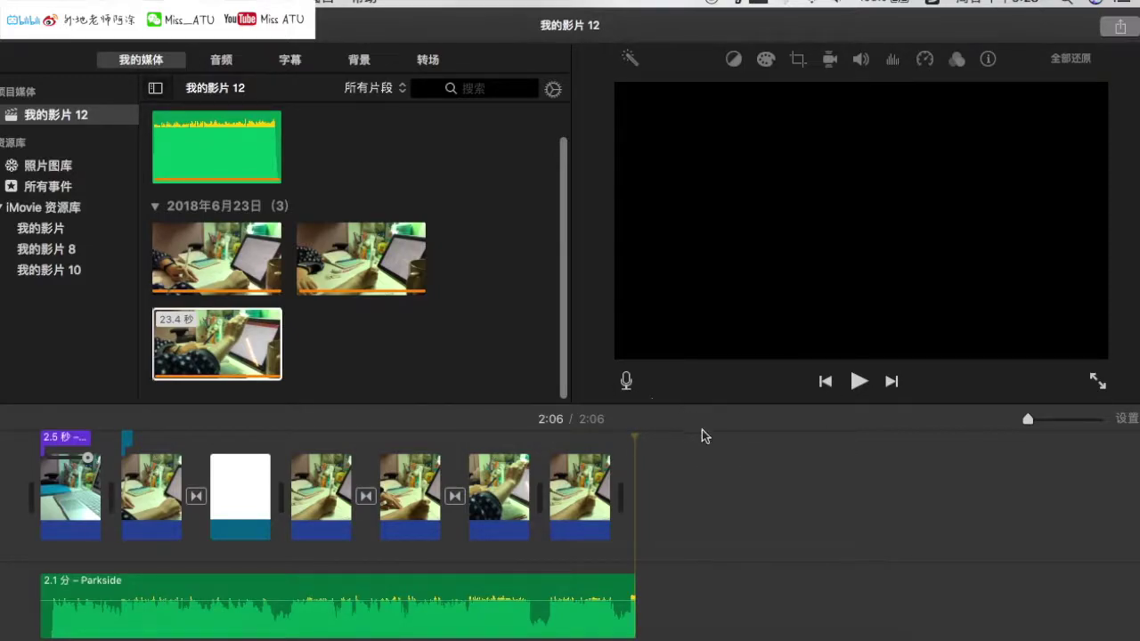
scroll(571, 210, "up", 2)
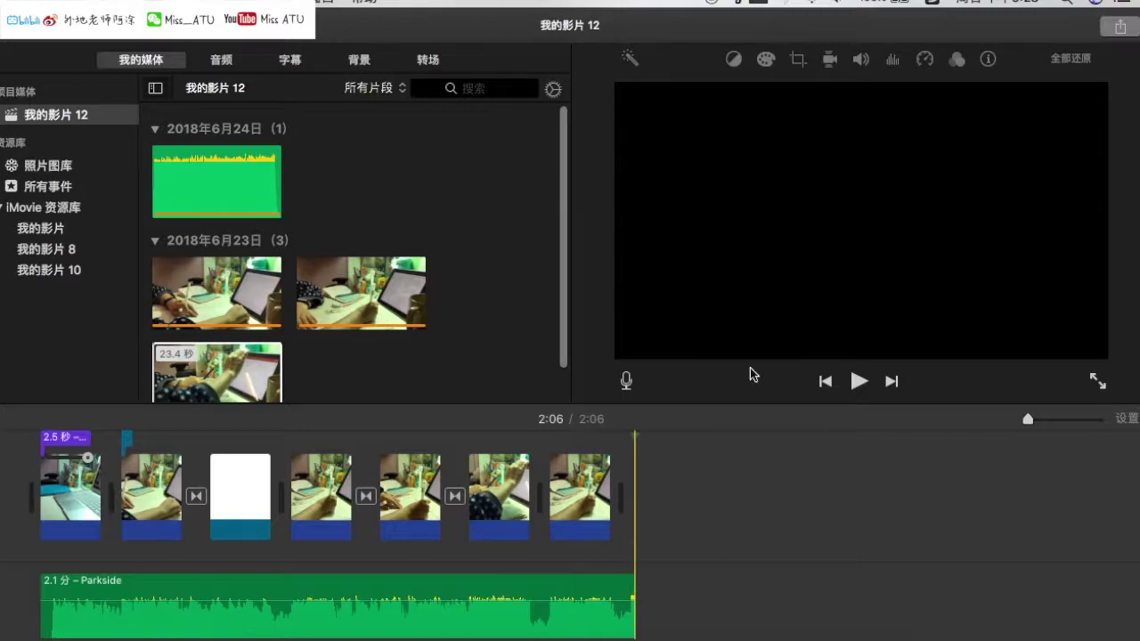
scroll(562, 285, "down", 2)
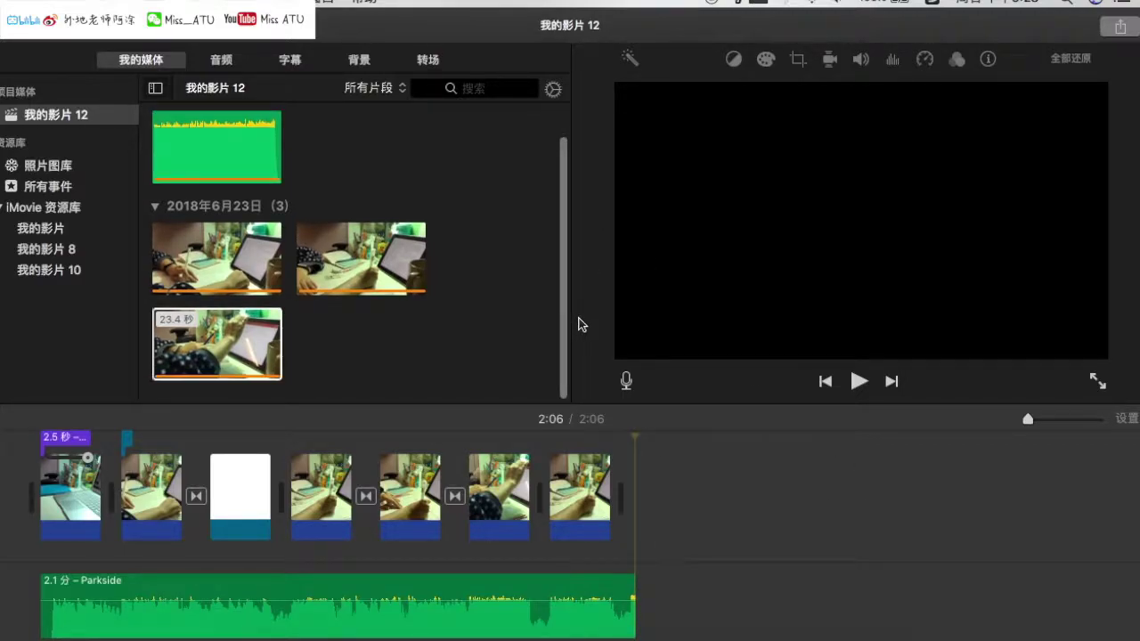
scroll(560, 214, "up", 2)
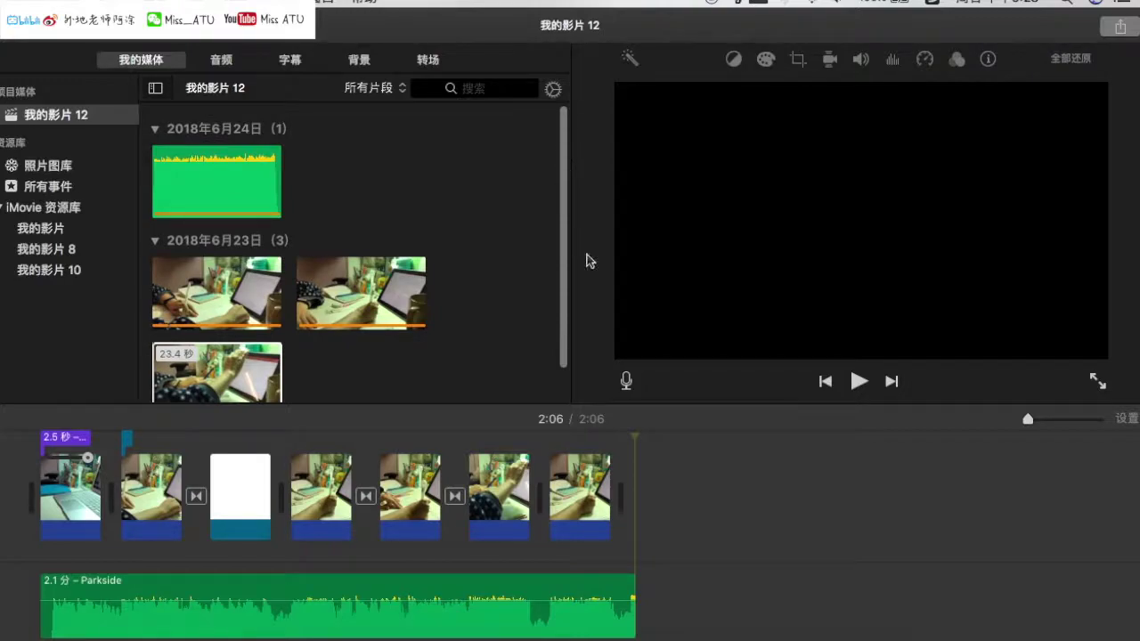